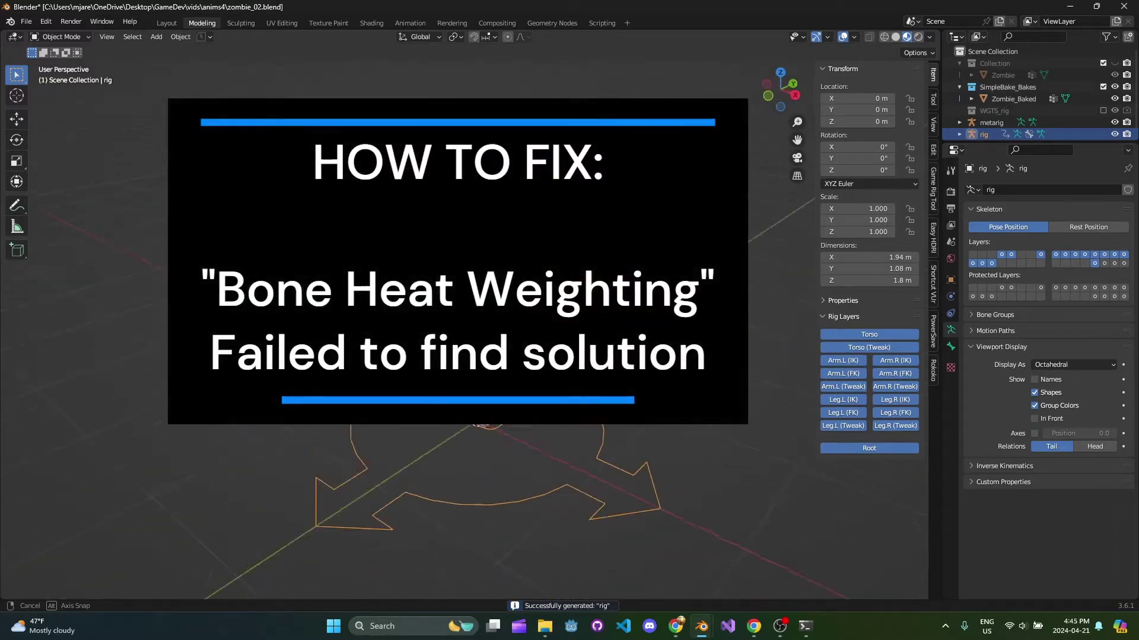
Try to parent the zombie mesh and metarig to the generated rig with automatic weights
scroll(568, 322, up, 3)
scroll(464, 322, up, 1)
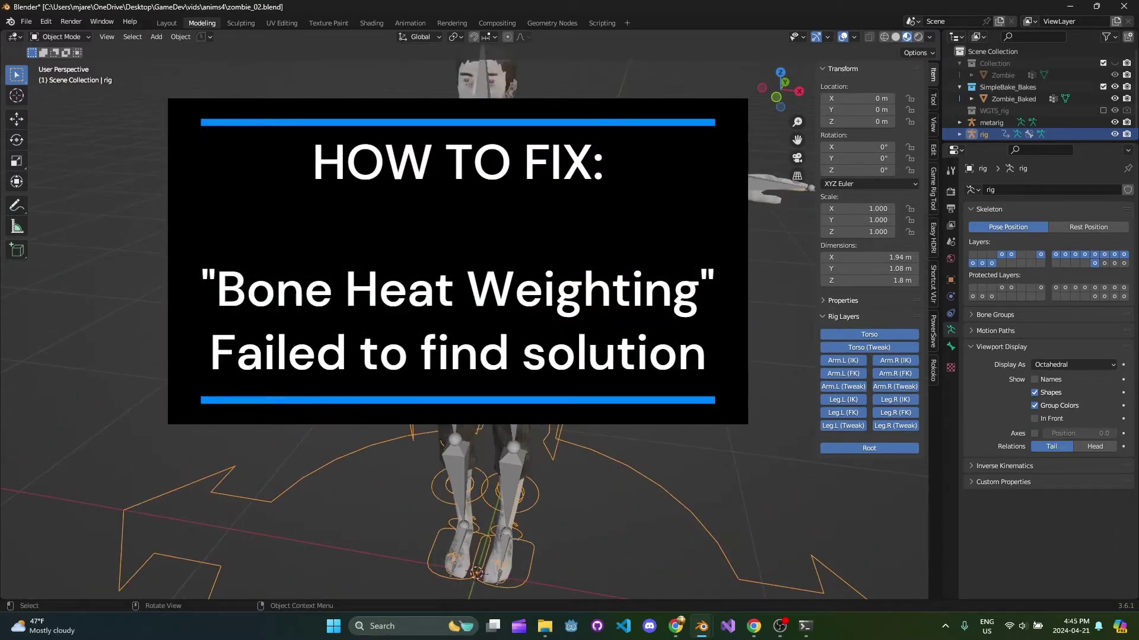
scroll(464, 322, down, 2)
scroll(464, 322, up, 2)
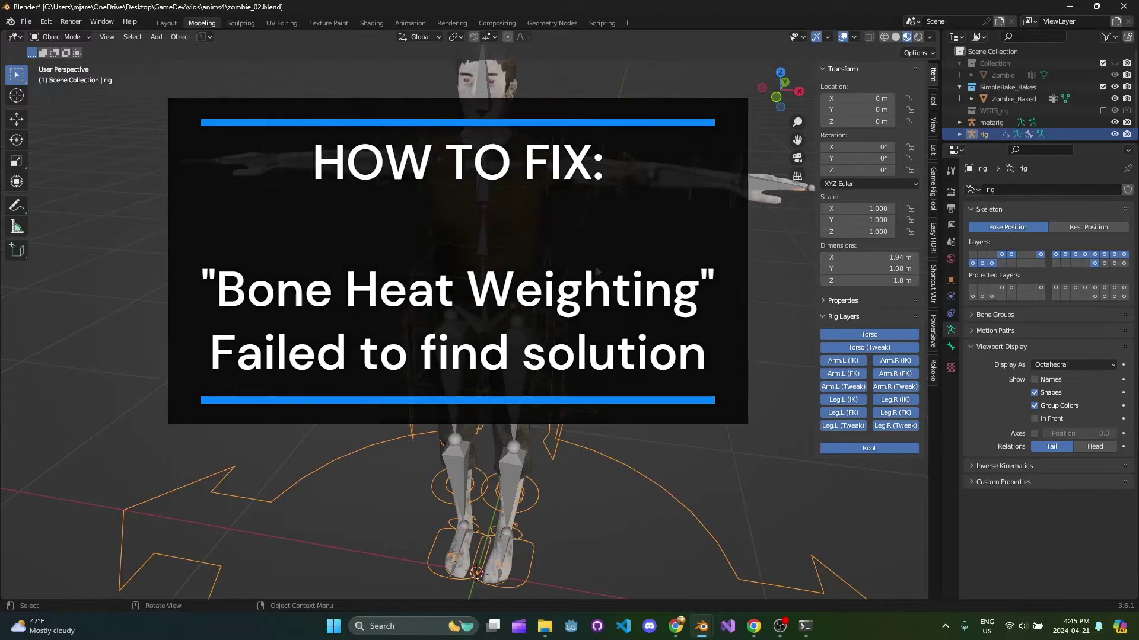
click(525, 222)
middle_drag(446, 240, 535, 247)
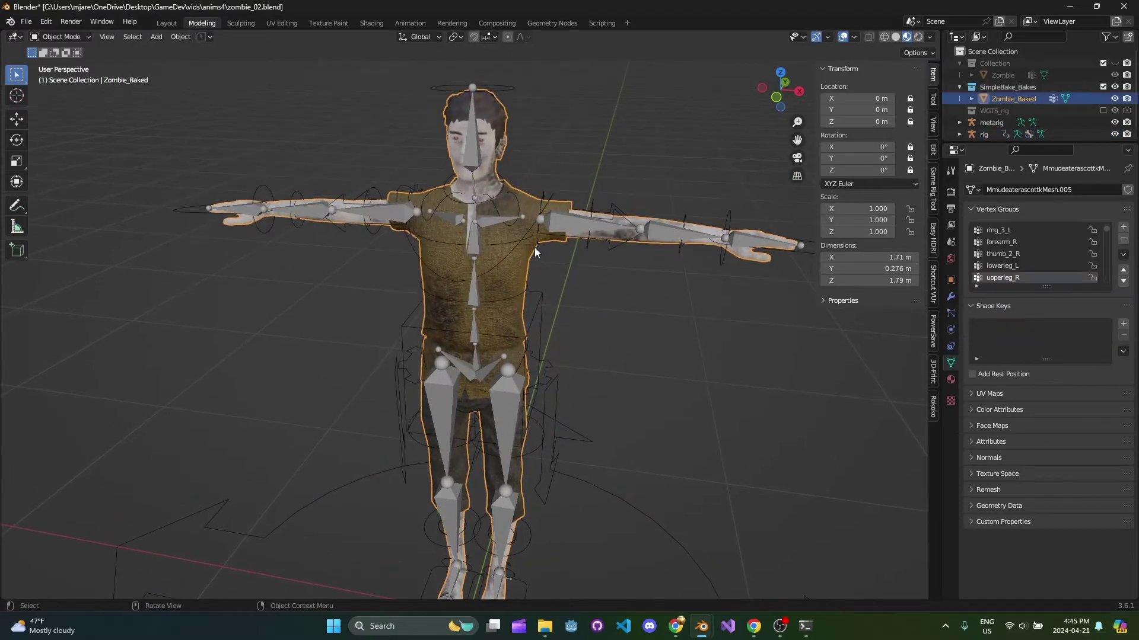
shift+click(478, 142)
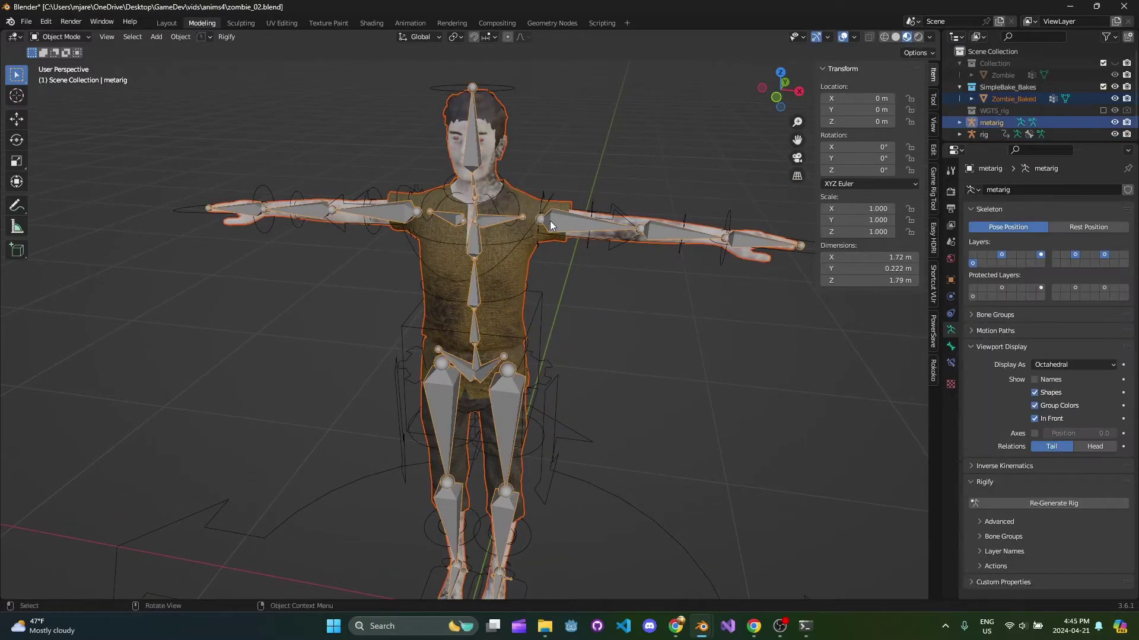
middle_drag(582, 251, 529, 257)
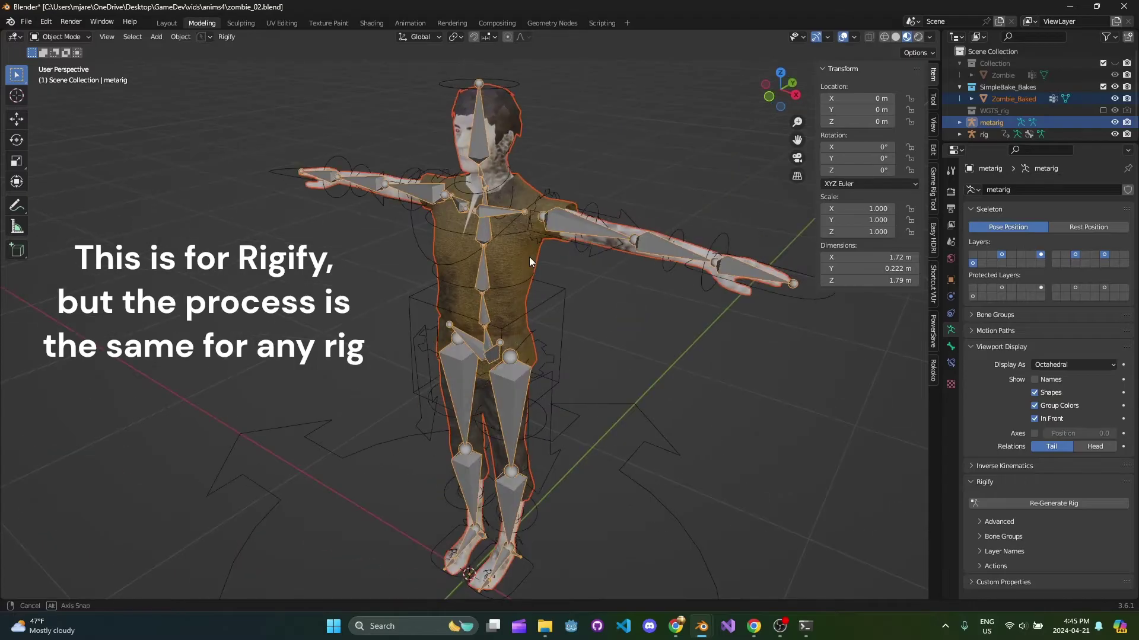
shift+click(411, 299)
scroll(557, 298, down, 3)
middle_drag(557, 303, 558, 301)
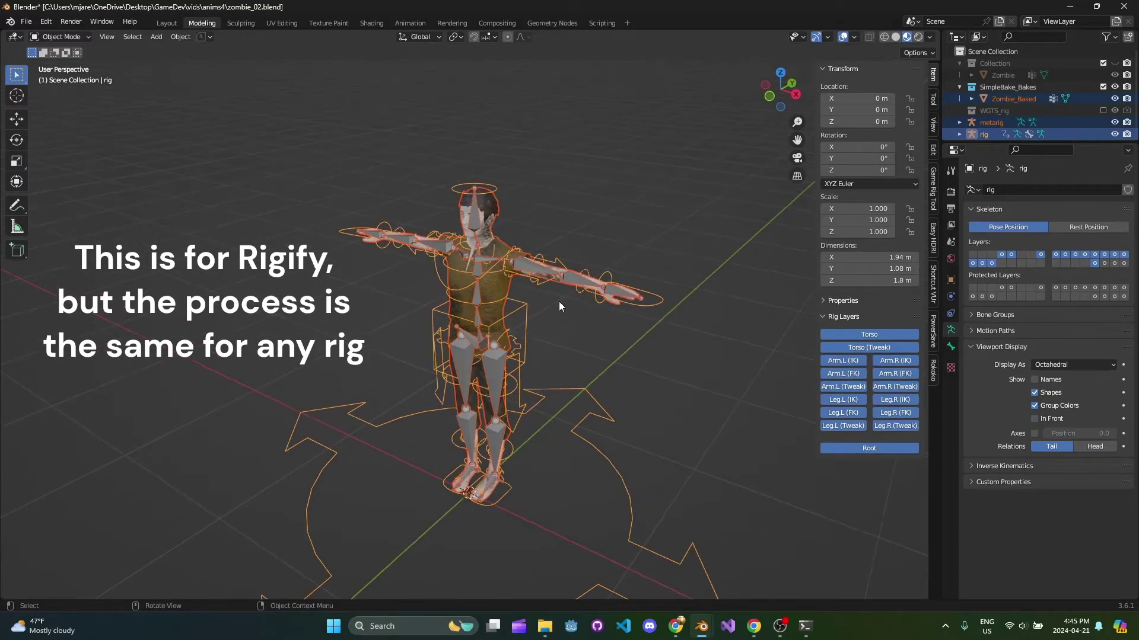
key(ctrl+p)
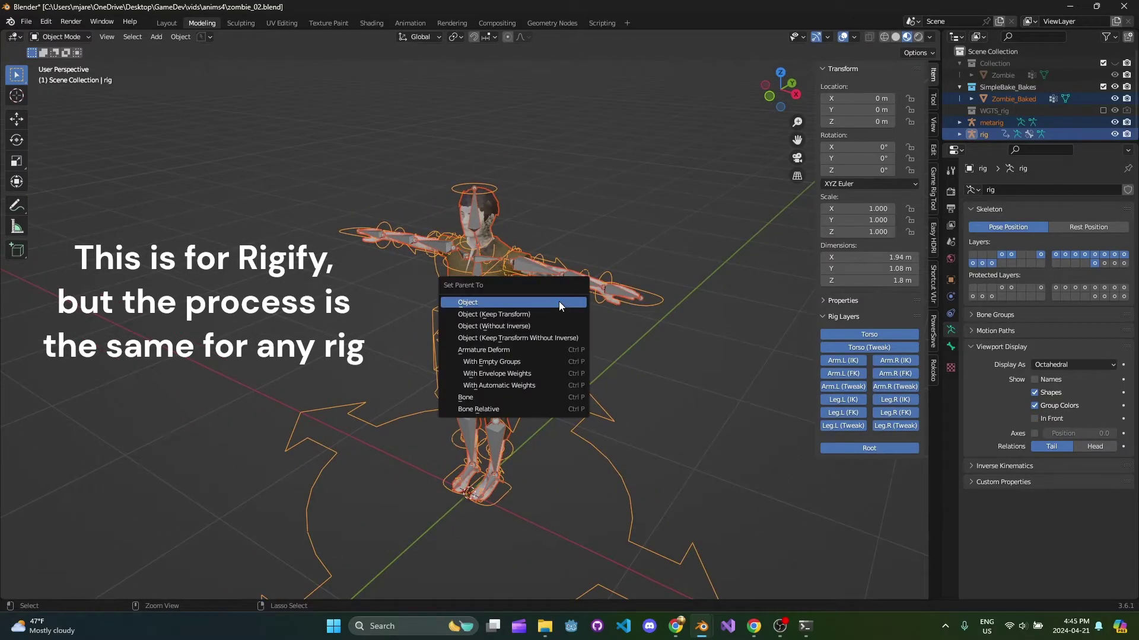
click(526, 383)
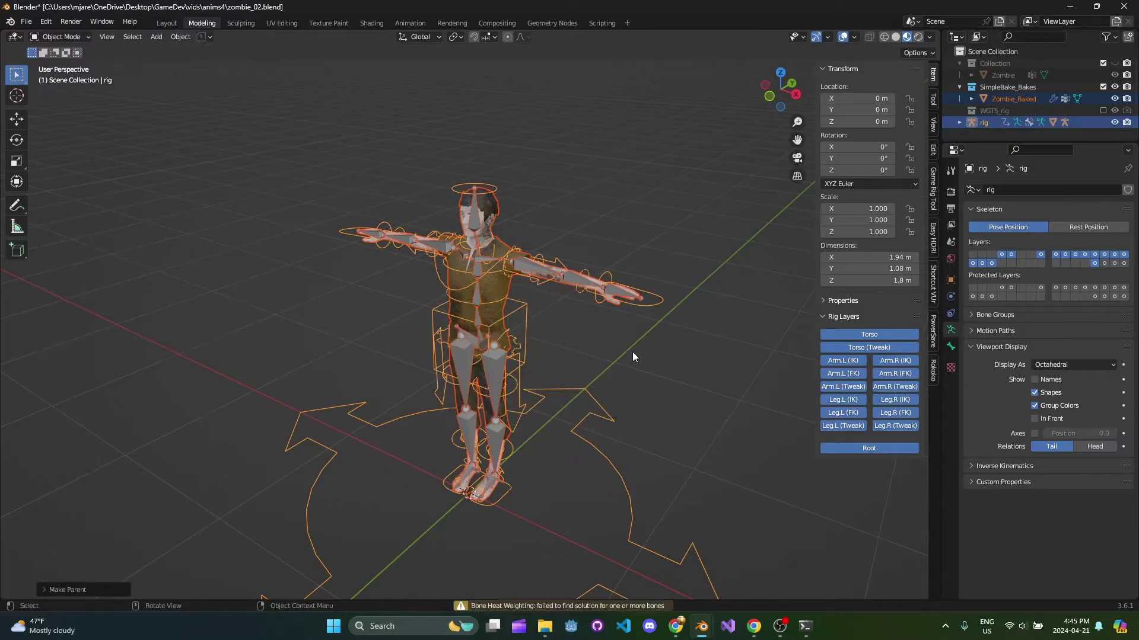
Select only the Zombie_Baked mesh and save the file
middle_drag(599, 344, 574, 379)
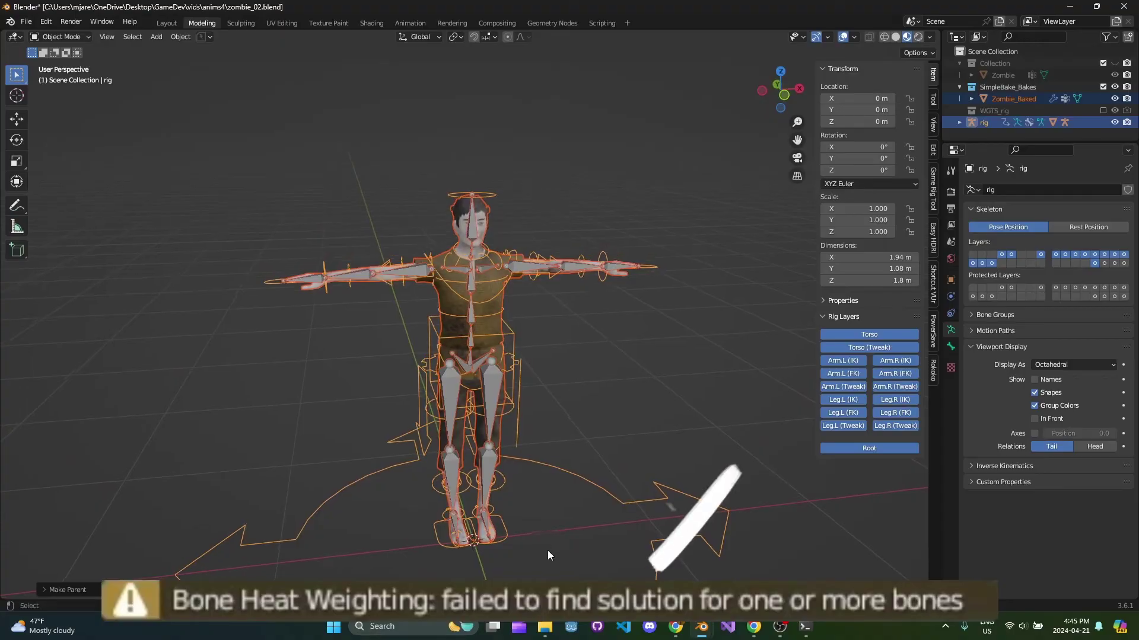
click(512, 314)
click(494, 318)
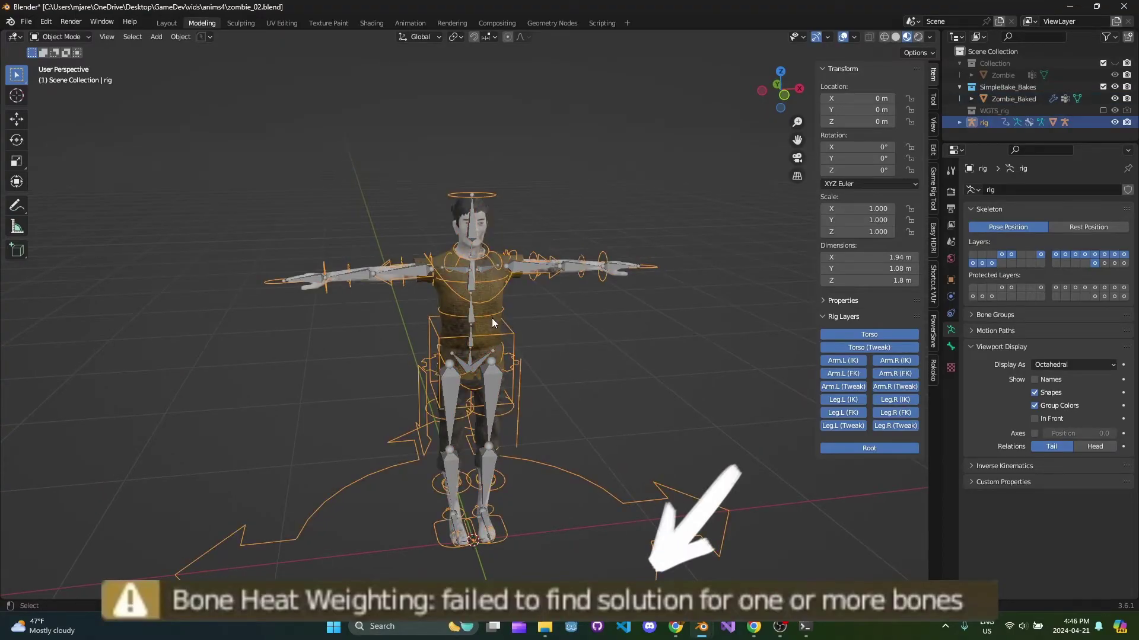
click(492, 319)
shift+middle_drag(556, 315, 567, 323)
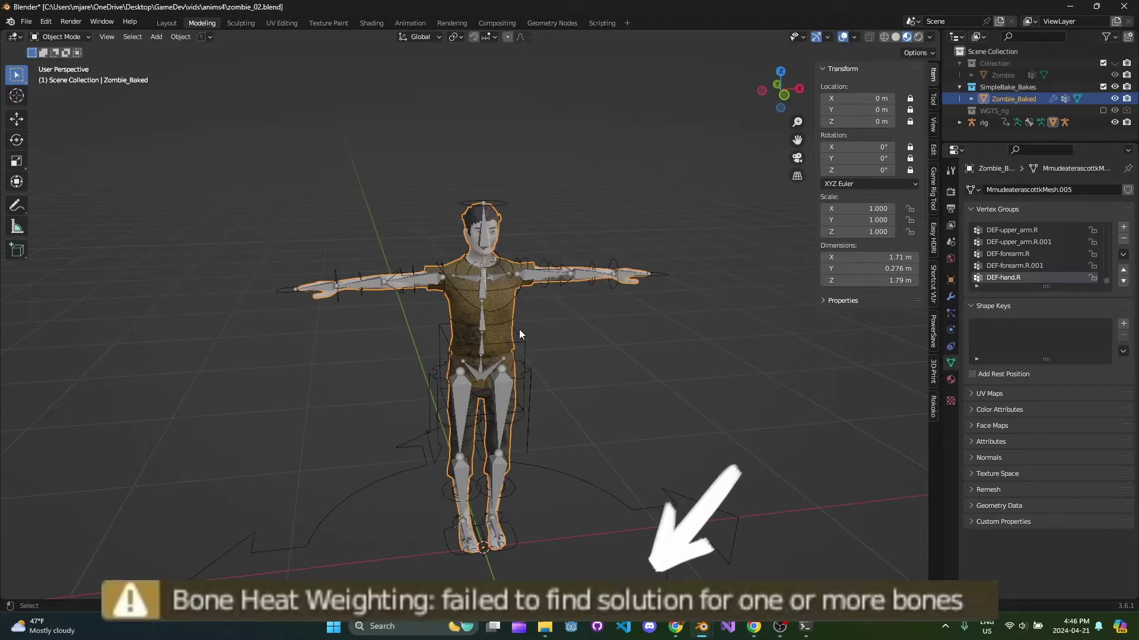
middle_drag(519, 334, 549, 325)
key(ctrl+s)
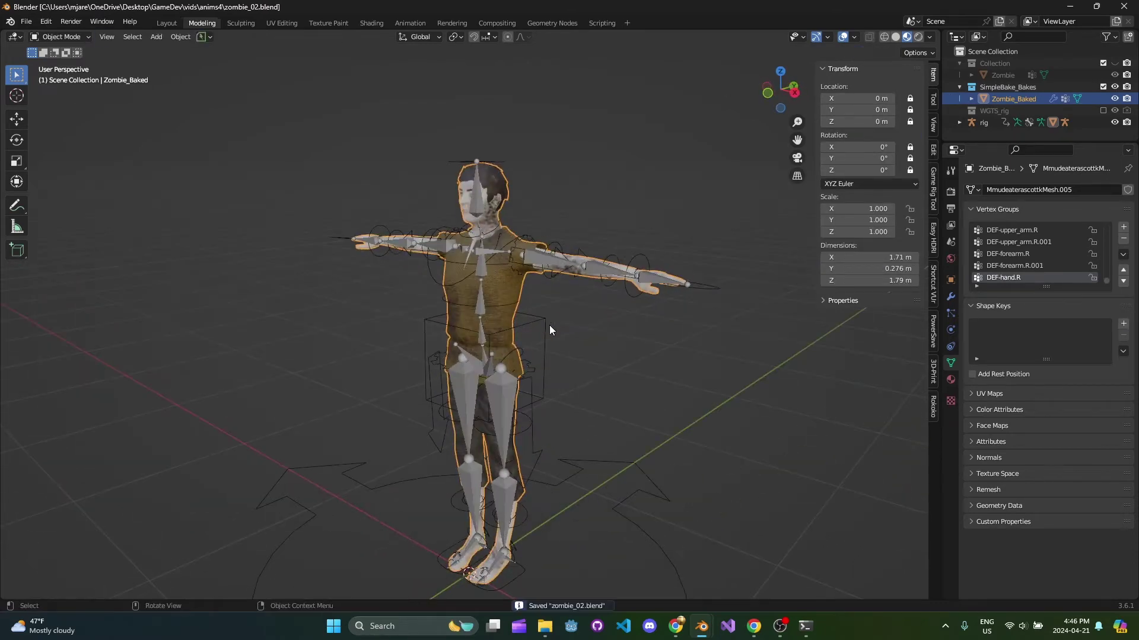
Undo the parenting and the rig generation, back to the mesh with only the metarig
scroll(550, 325, down, 1)
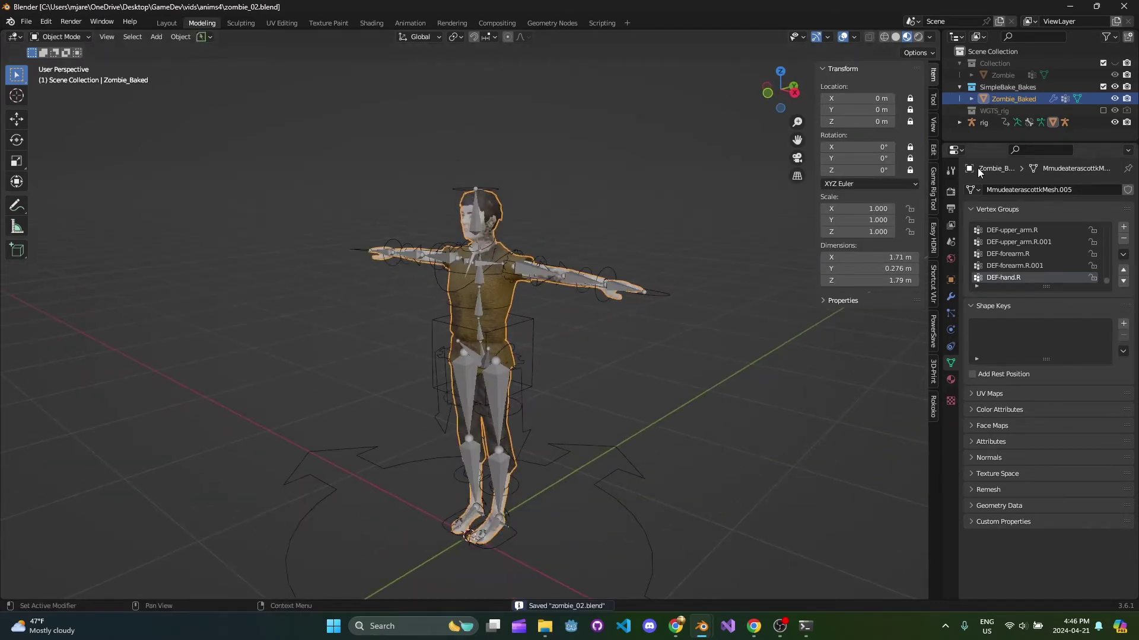
click(614, 265)
click(611, 280)
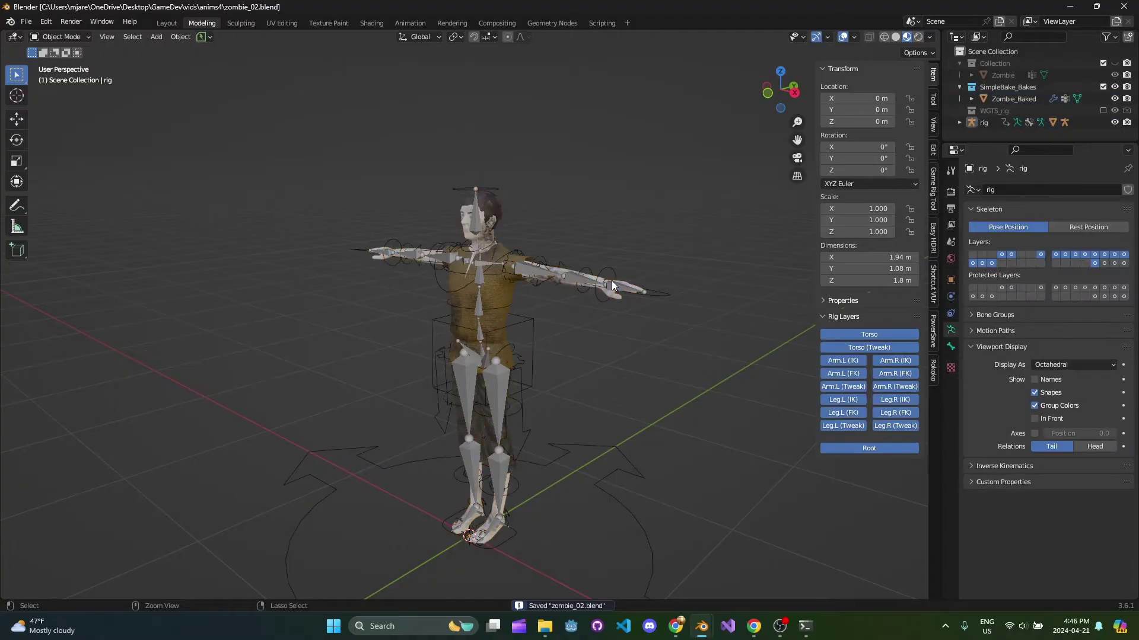
click(611, 280)
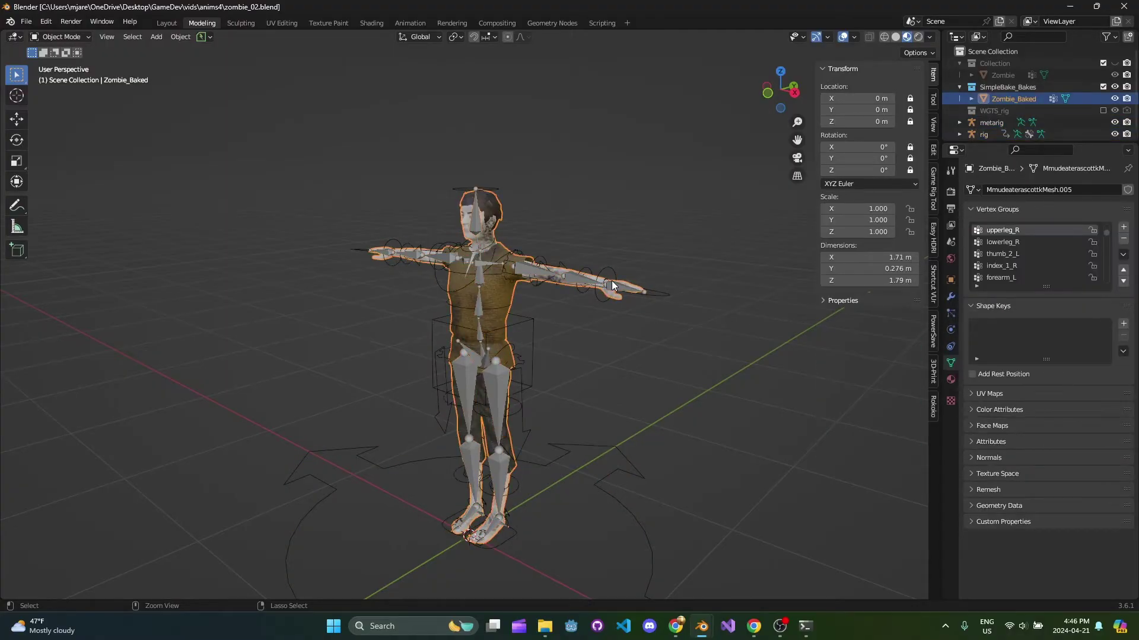
click(611, 280)
key(ctrl+z)
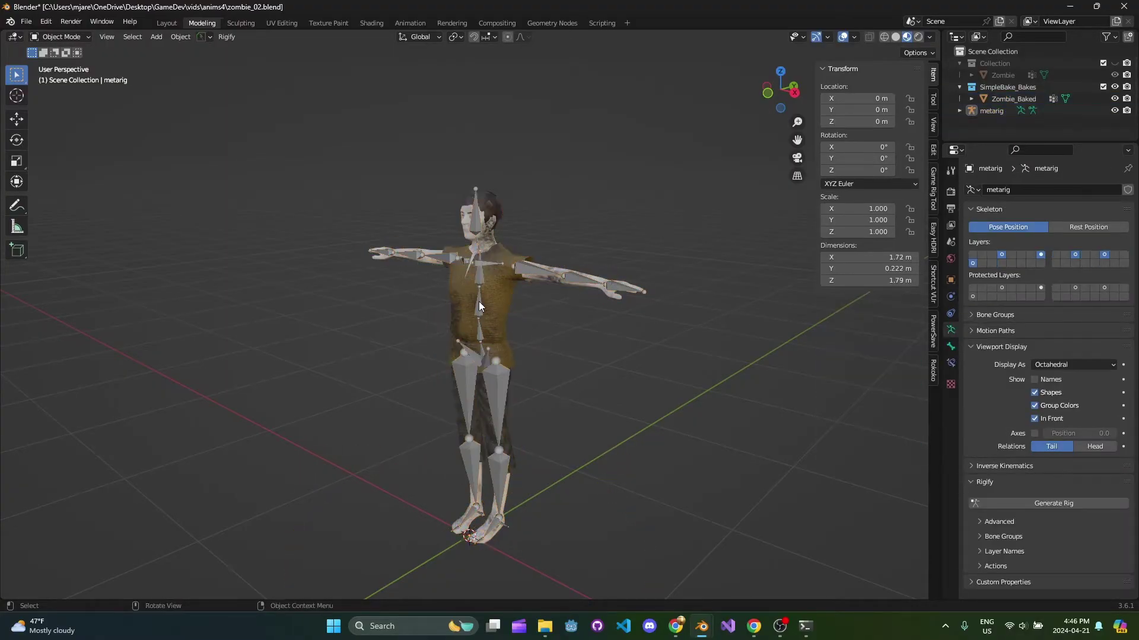
key(ctrl+s)
Try to parent the Zombie_Baked mesh directly to the metarig with automatic weights
click(515, 300)
middle_drag(546, 318, 617, 309)
scroll(593, 305, up, 2)
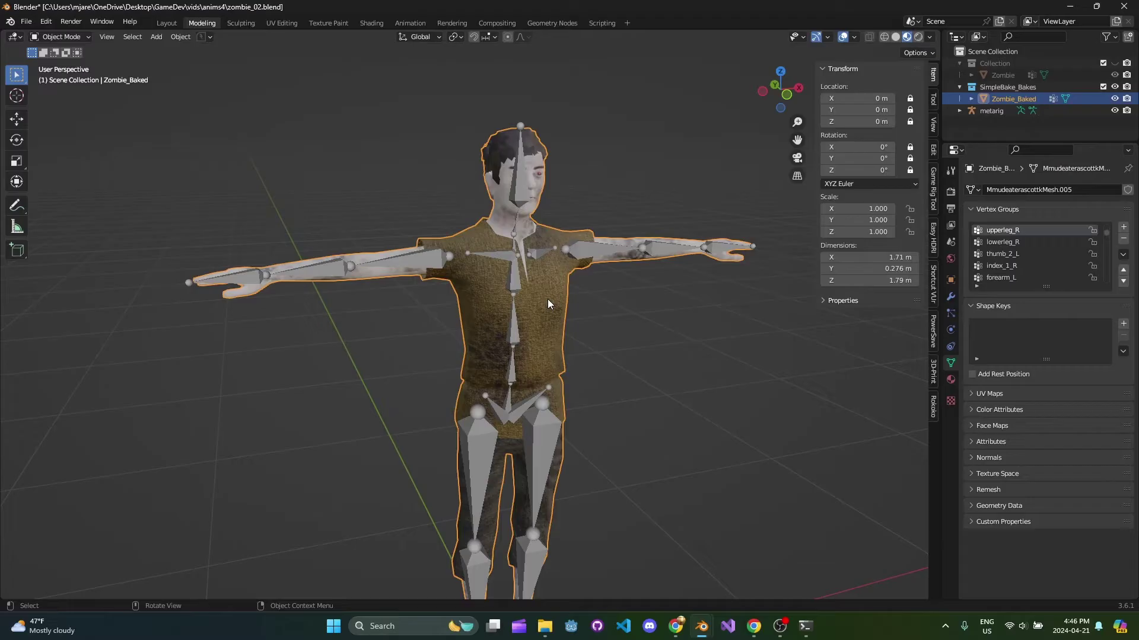
shift+click(536, 328)
key(ctrl+p)
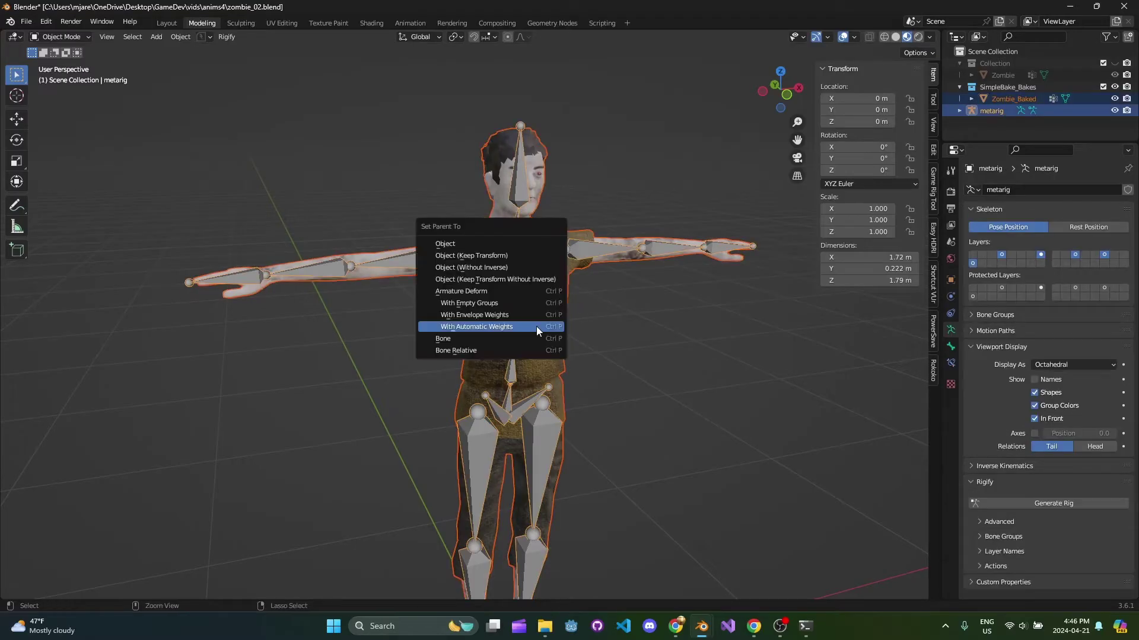
click(536, 328)
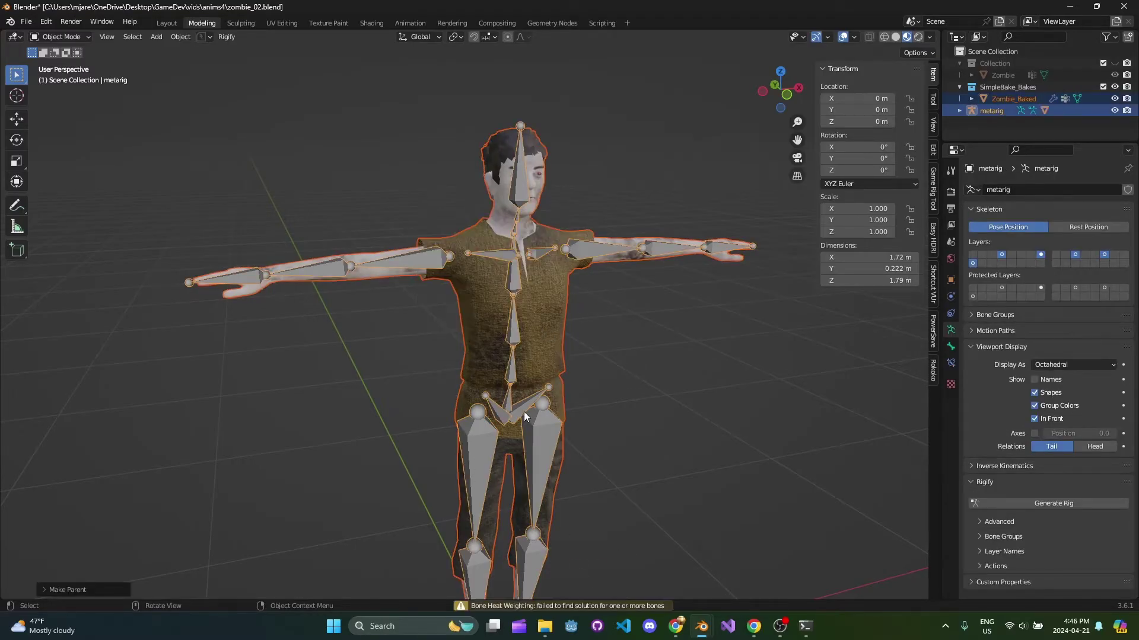
Merge all vertices of the Zombie_Baked mesh by distance in Edit Mode
click(561, 290)
mouse_move(561, 290)
middle_down()
mouse_move(564, 350)
mouse_move(660, 345)
mouse_move(589, 355)
mouse_move(532, 404)
mouse_move(457, 354)
mouse_move(592, 230)
mouse_move(505, 299)
mouse_move(563, 286)
middle_up()
key(Tab)
scroll(564, 285, up, 3)
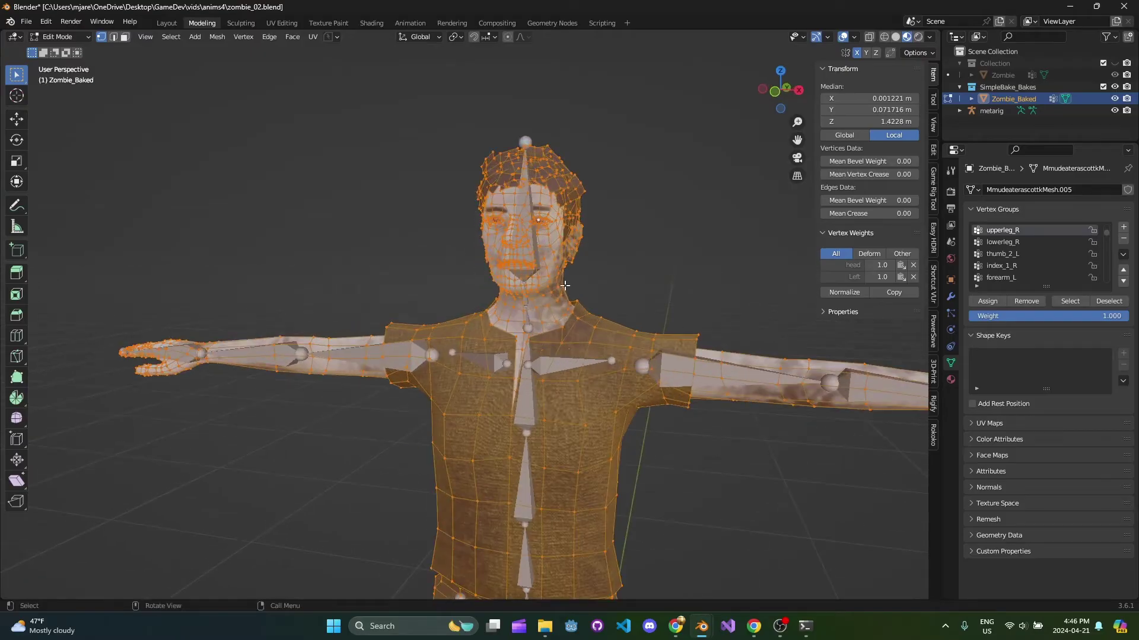
key(KP_1)
key(Tab)
key(Tab)
scroll(564, 285, down, 2)
middle_drag(513, 278, 481, 236)
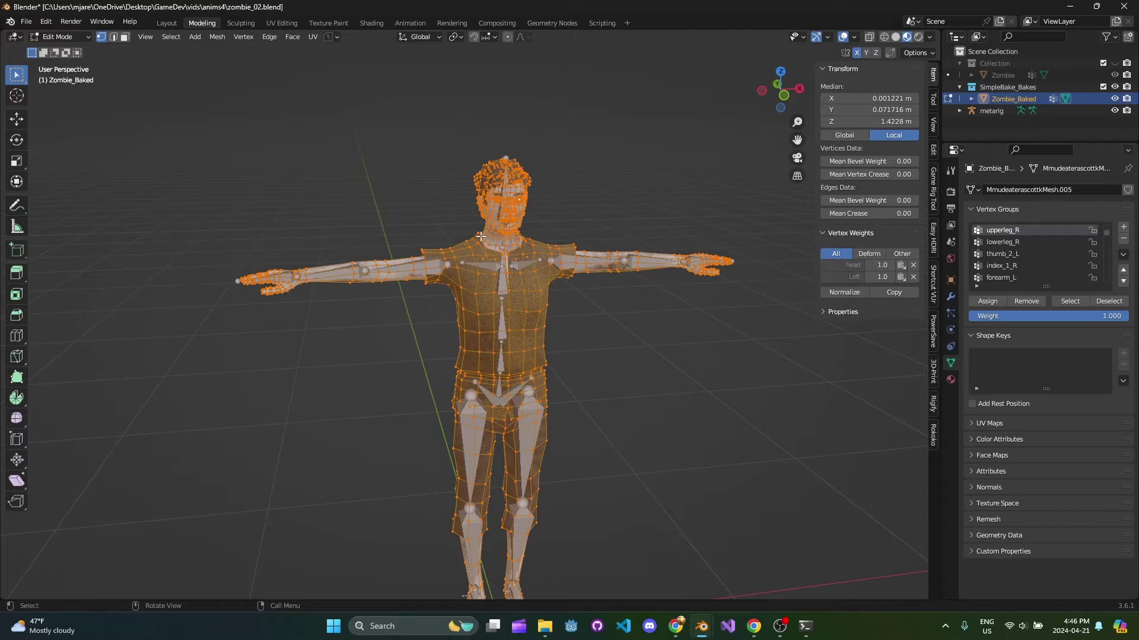
click(217, 36)
mouse_move(268, 336)
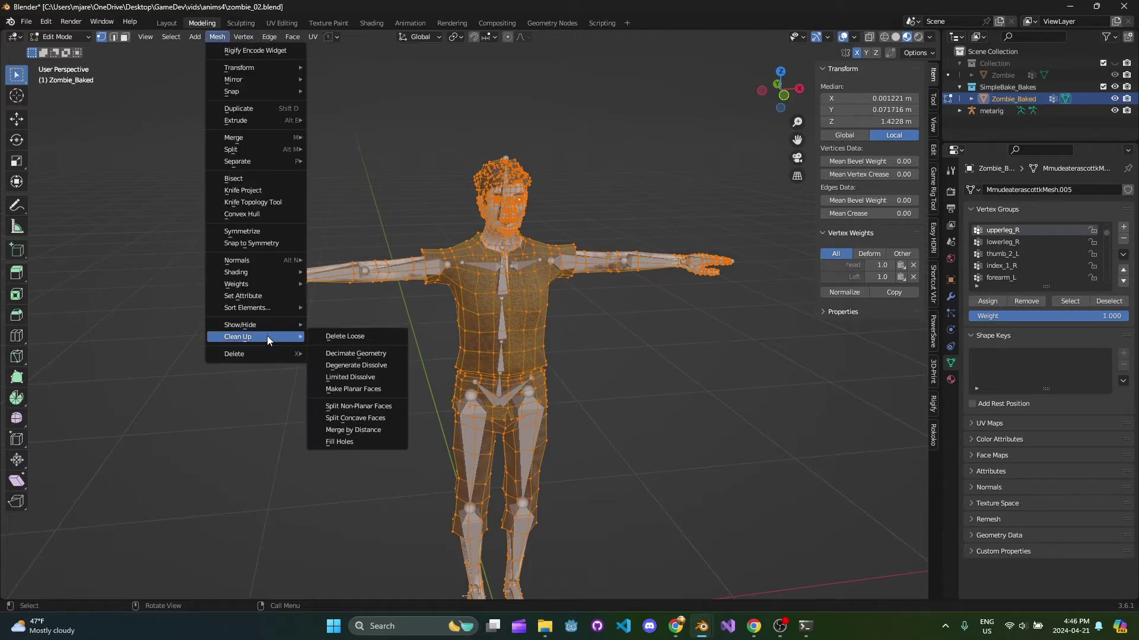
click(379, 430)
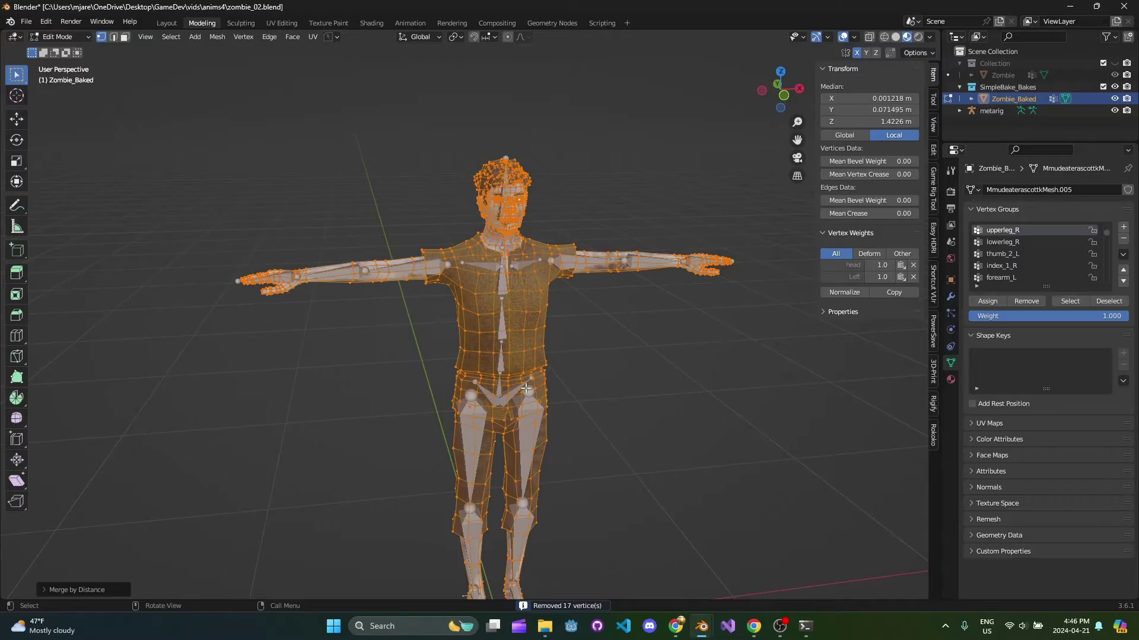
Return to Object Mode, check the character's head and save the file
scroll(411, 224, up, 6)
middle_drag(412, 223, 481, 262)
scroll(493, 236, up, 2)
key(Tab)
scroll(515, 272, up, 6)
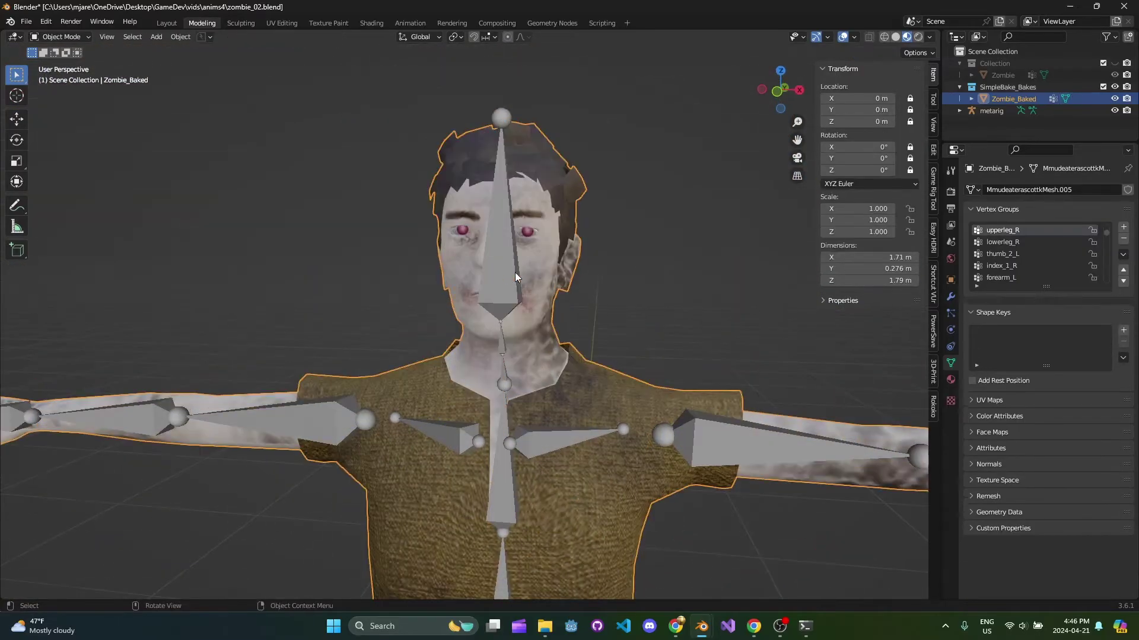
scroll(552, 296, down, 10)
middle_drag(528, 326, 475, 306)
key(ctrl+s)
Try again to parent the cleaned-up zombie mesh to the metarig with automatic weights
scroll(475, 306, up, 4)
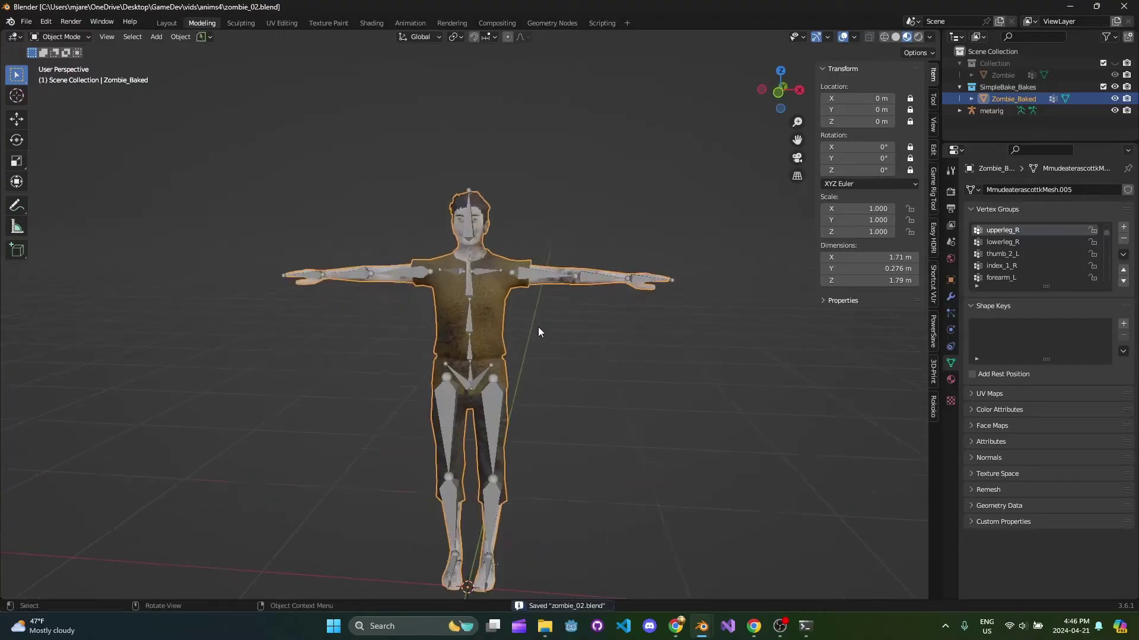
click(476, 286)
key(ctrl+p)
click(476, 287)
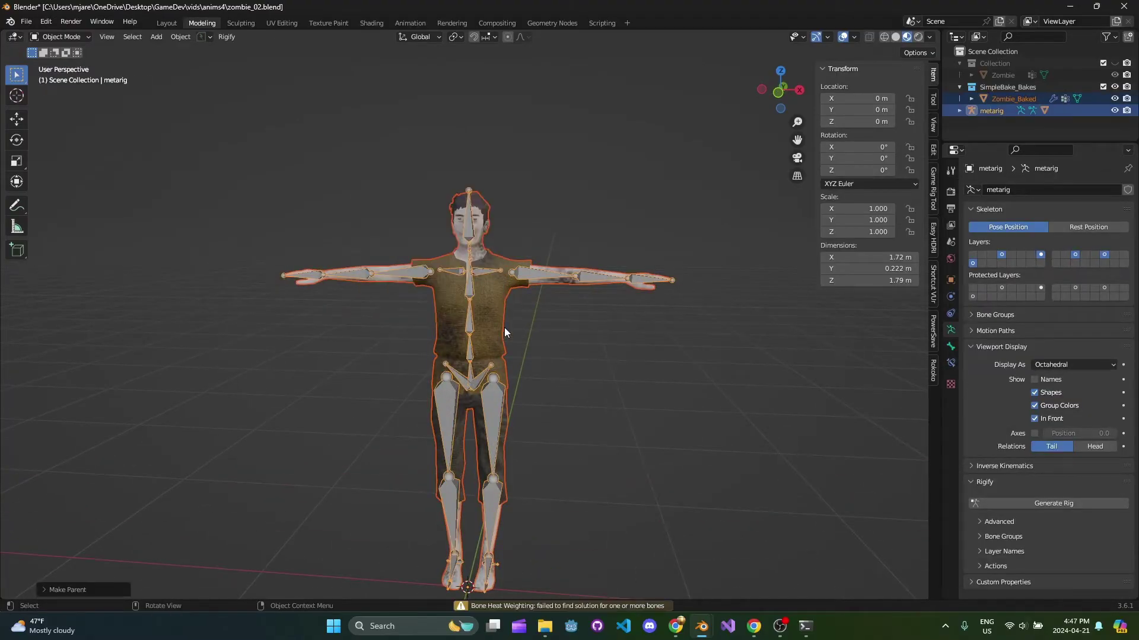
Open the Zombie_Baked mesh in Edit Mode in front orthographic view and deselect all vertices
click(474, 302)
key(Tab)
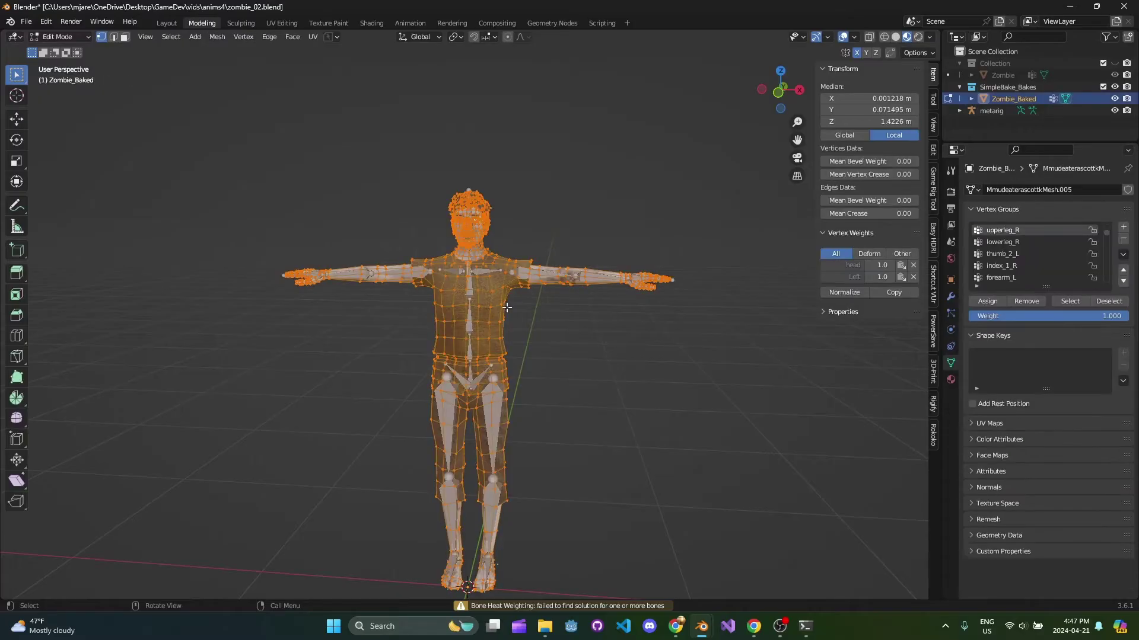
key(Tab)
key(Tab)
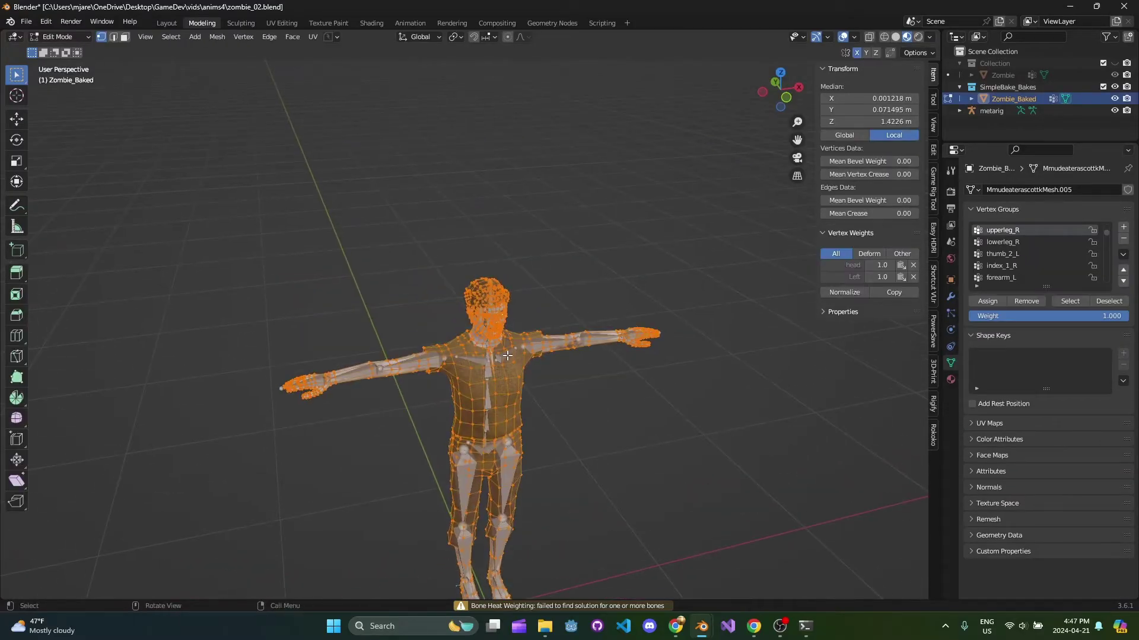
key(KP_1)
key(Tab)
key(Tab)
key(alt+a)
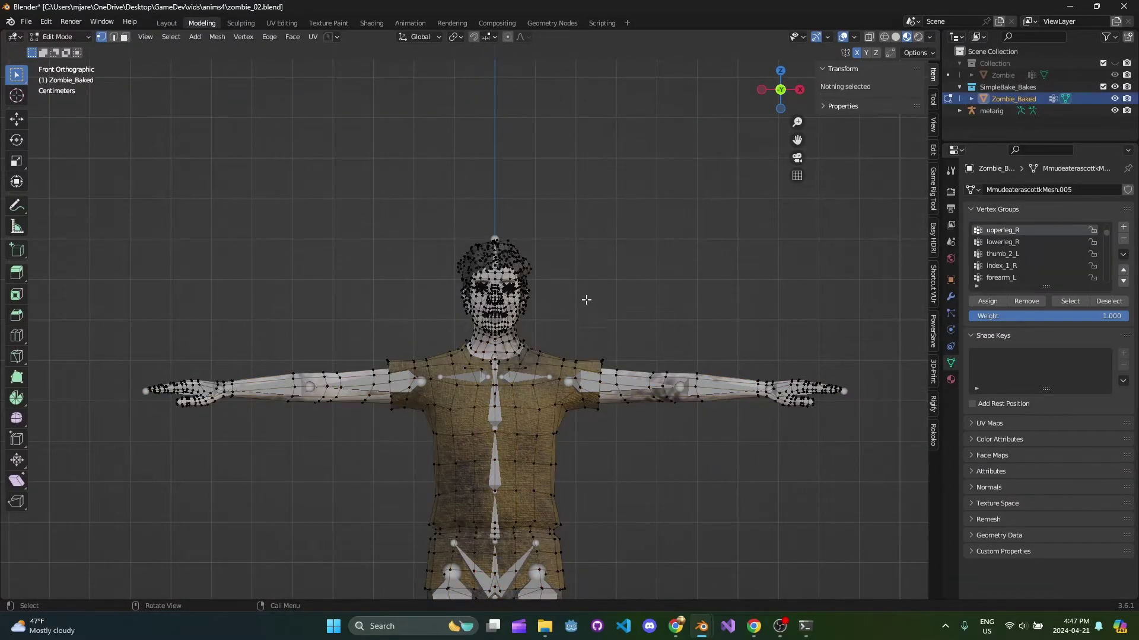
Show the mesh in X-ray and hide the metarig
scroll(567, 327, down, 2)
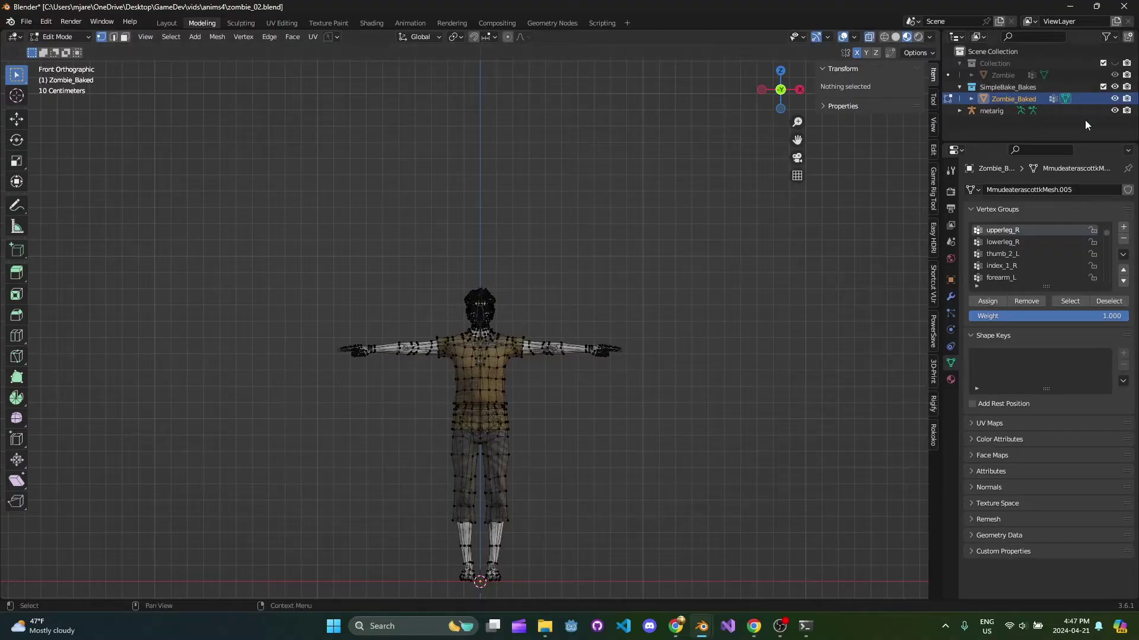
shift+middle_drag(612, 325, 622, 241)
click(1114, 111)
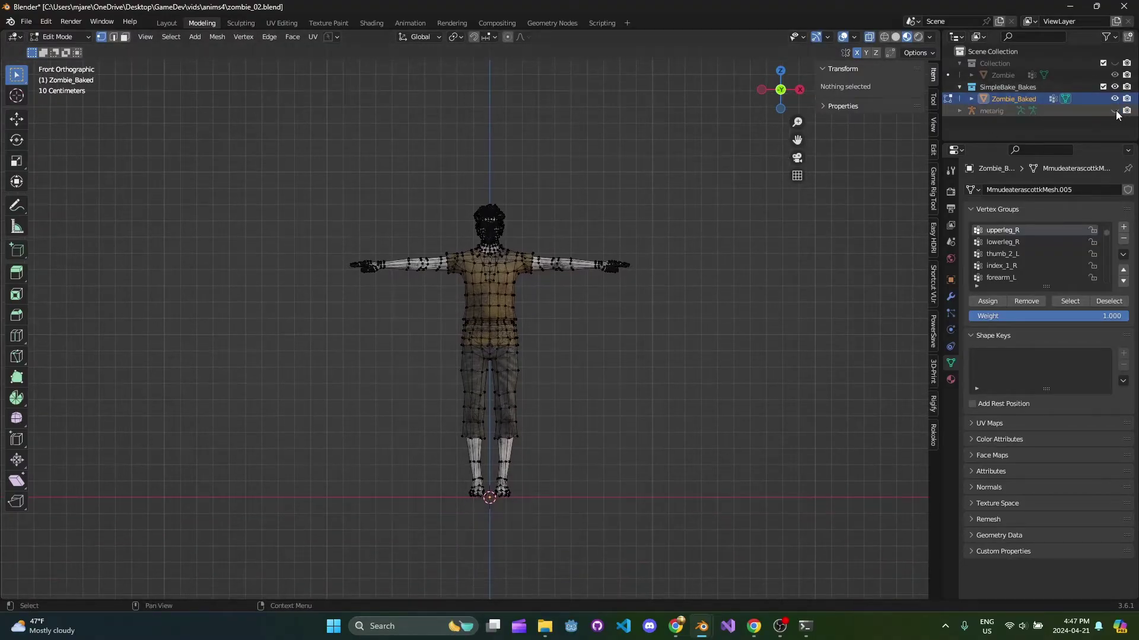
Select the body from the head downward, extend the selection to all linked geometry and hide it
scroll(559, 315, up, 4)
scroll(559, 314, down, 1)
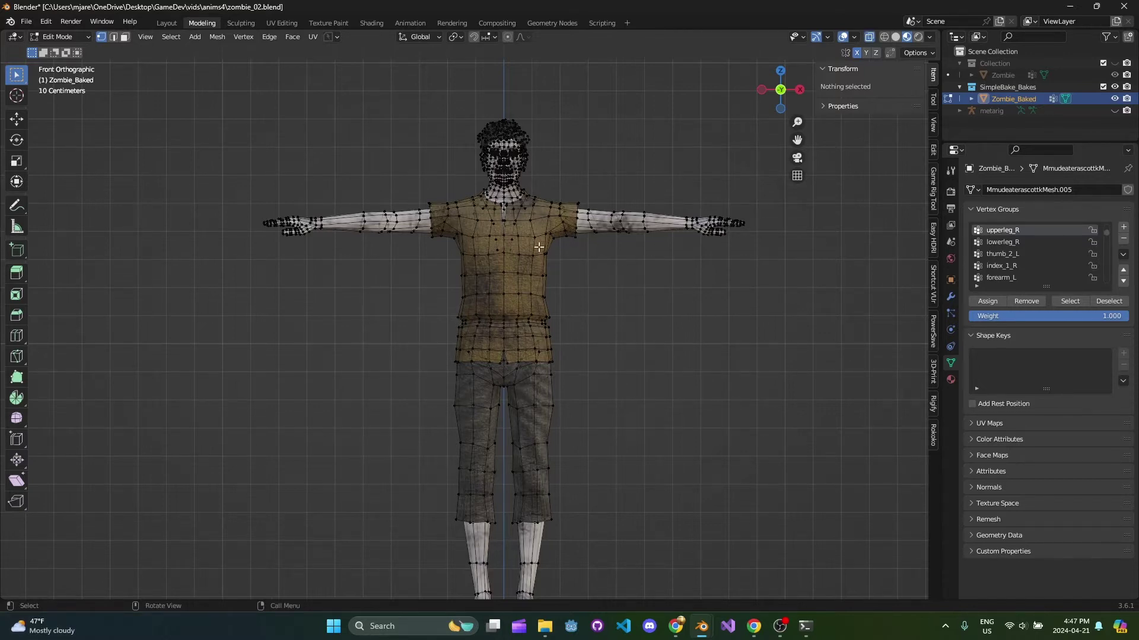
scroll(548, 308, down, 2)
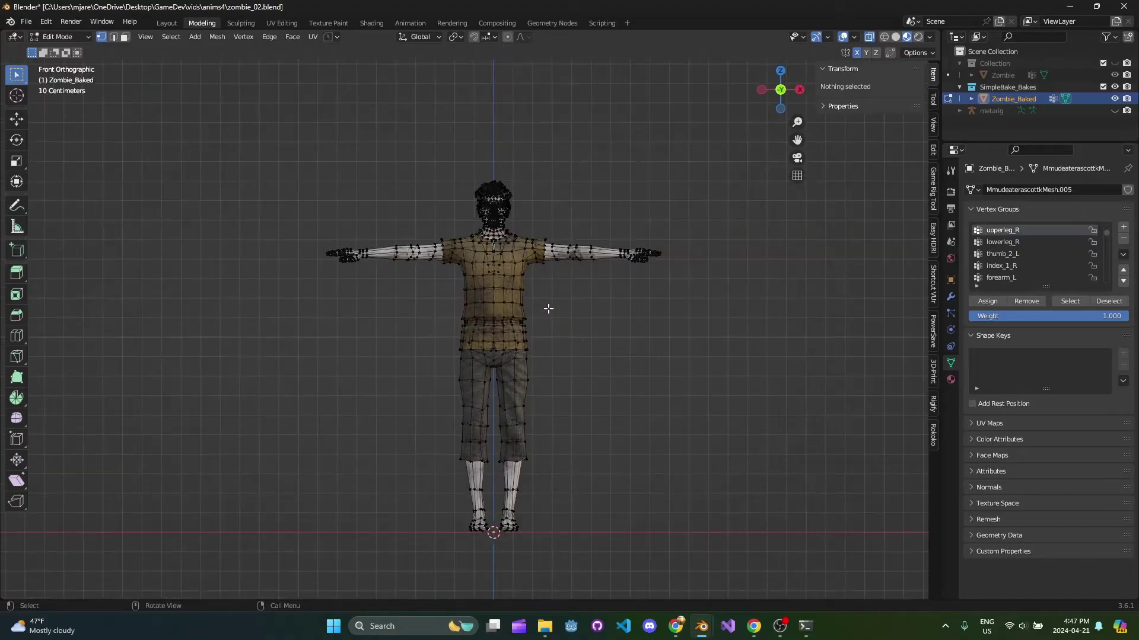
shift+middle_drag(637, 306, 641, 262)
drag(297, 194, 744, 526)
key(ctrl+l)
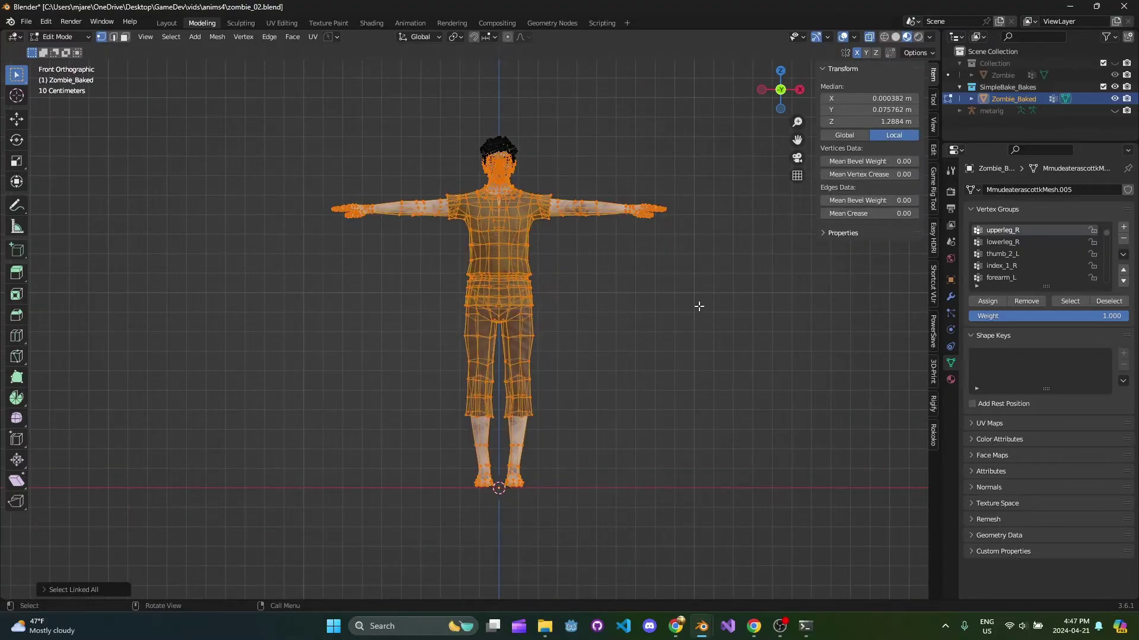
key(h)
scroll(524, 260, up, 5)
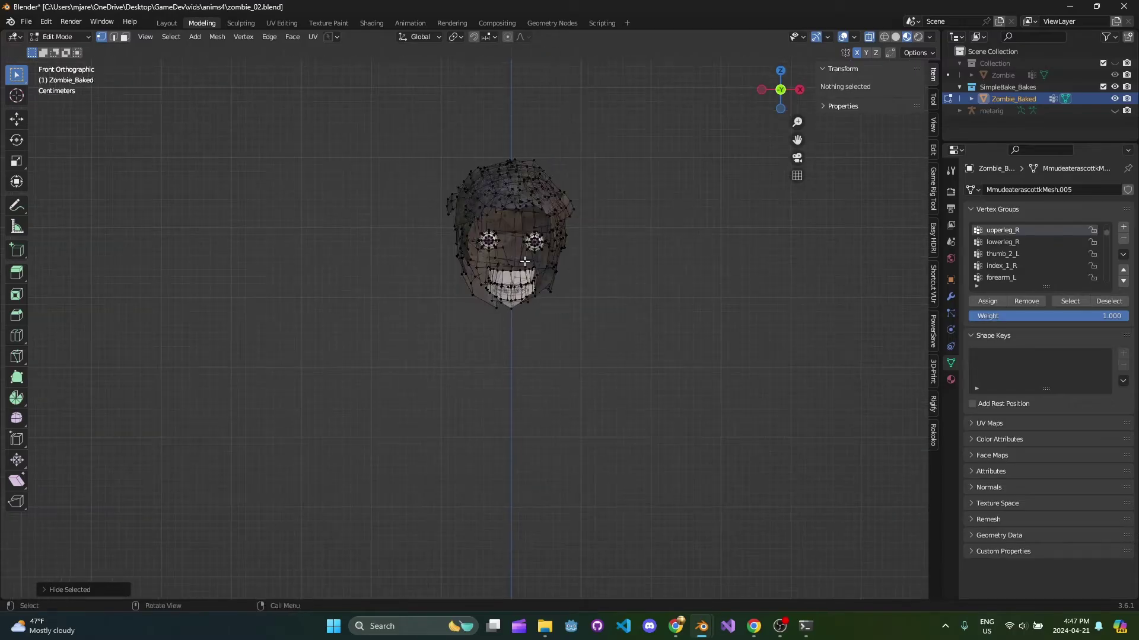
Select both eyes on the head, extend the selection to all linked geometry and hide it
scroll(524, 261, up, 3)
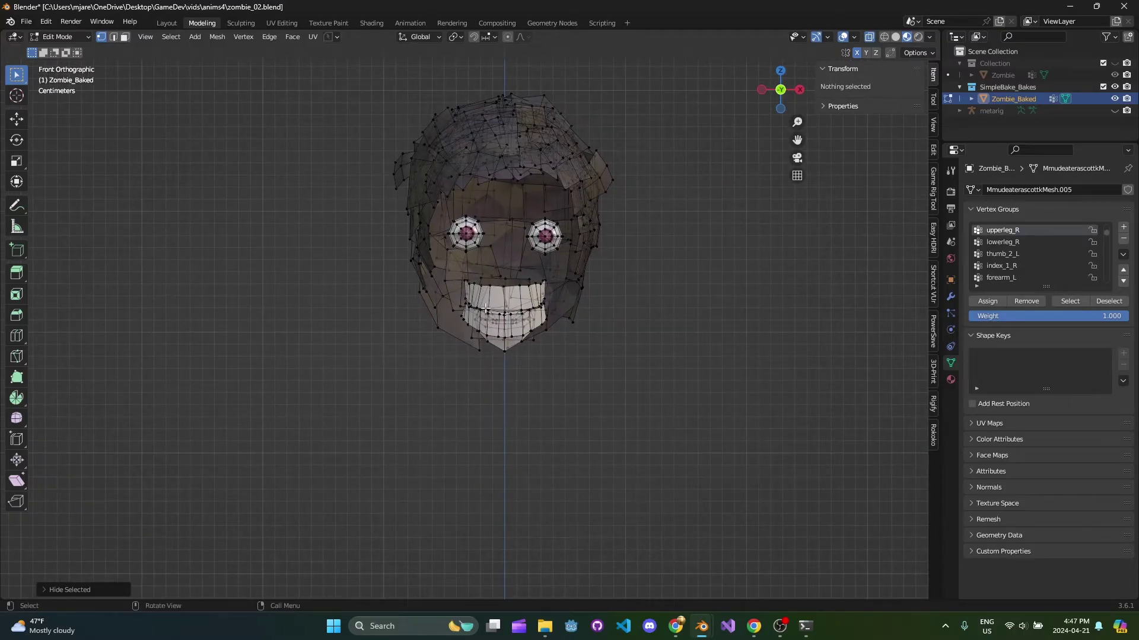
scroll(455, 236, up, 2)
shift+middle_drag(500, 237, 473, 268)
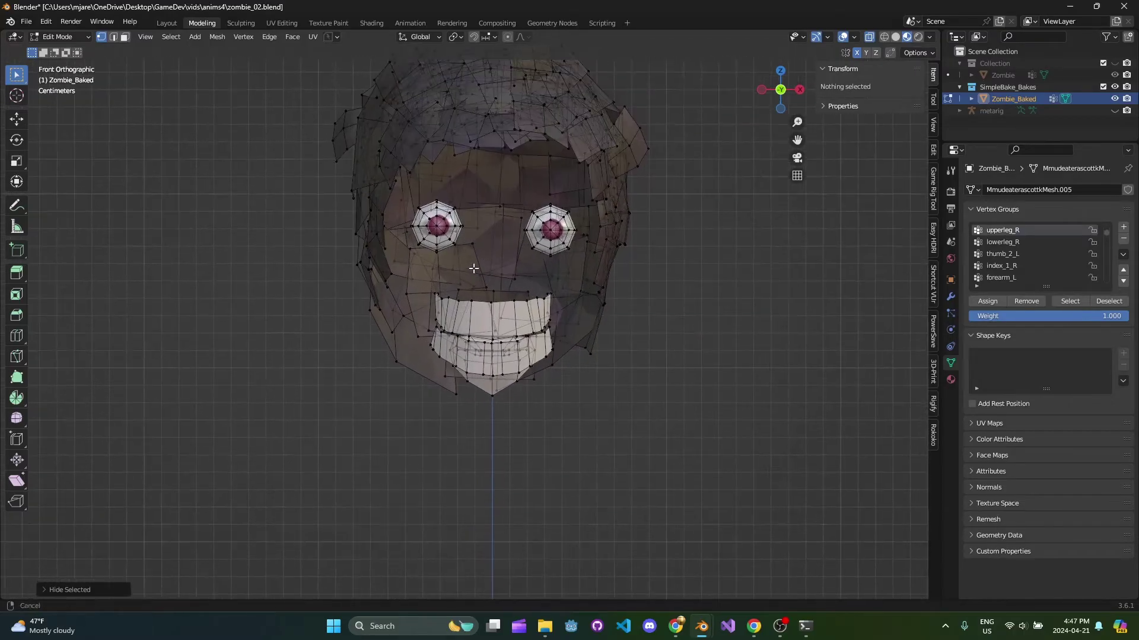
shift+click(441, 228)
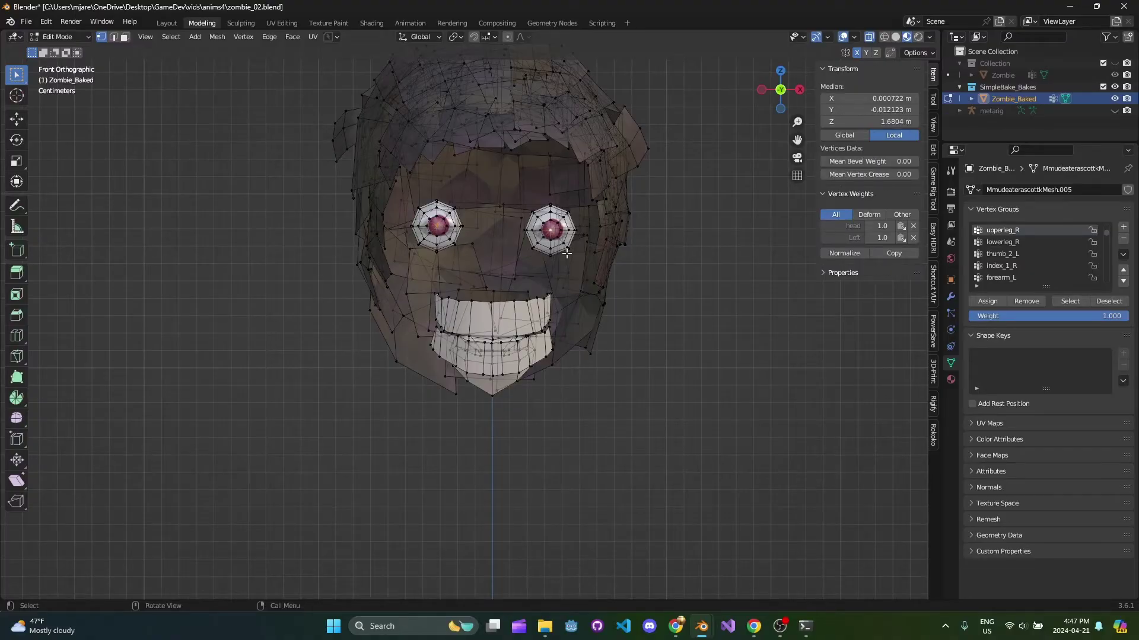
key(ctrl+l)
key(h)
Try to hide the lower teeth by picking vertices on them and extending the selection to linked geometry
middle_drag(494, 308, 538, 322)
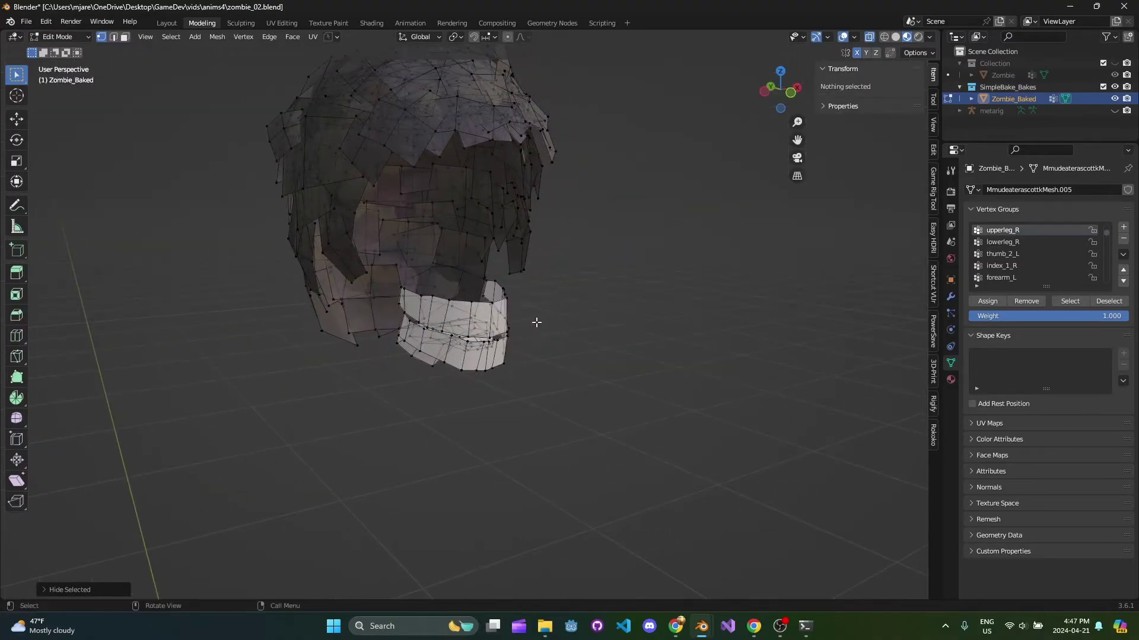
click(497, 339)
shift+click(499, 360)
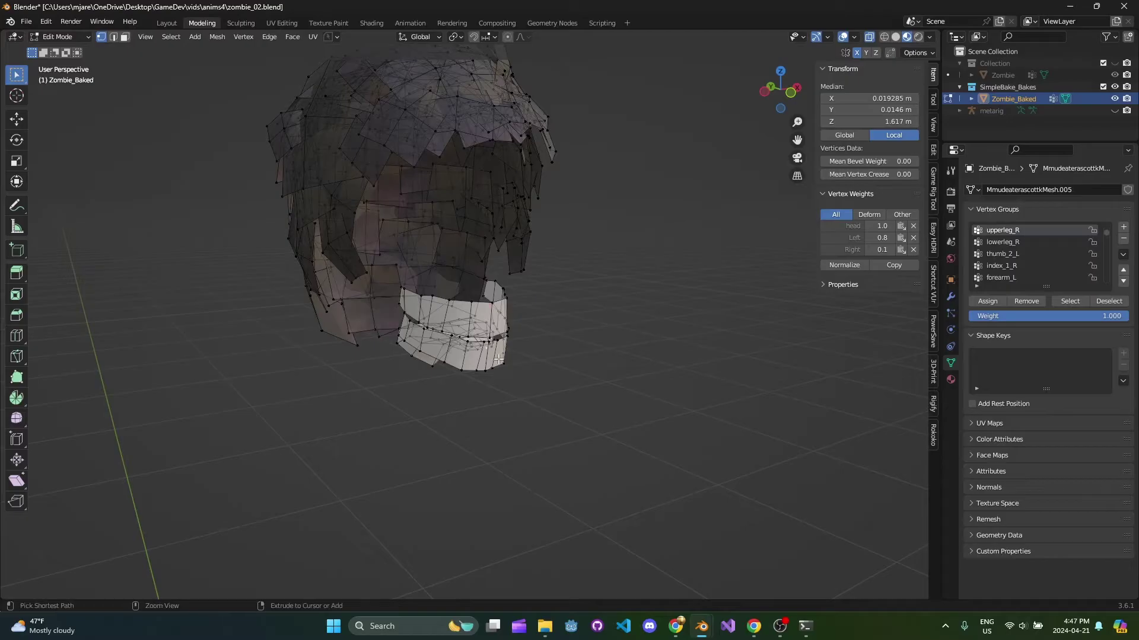
key(ctrl+l)
key(h)
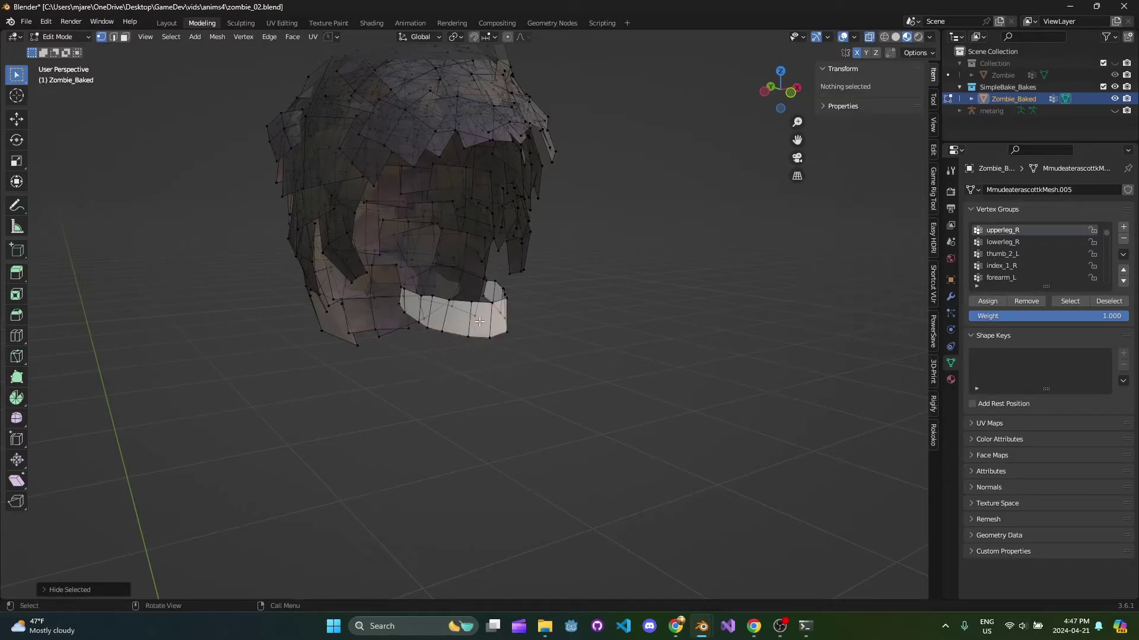
Undo the hiding of the lower teeth and the stray vertex selections around the mouth
click(490, 330)
click(476, 341)
click(469, 339)
key(ctrl+z)
key(ctrl+z)
key(ctrl+z)
key(ctrl+z)
key(ctrl+z)
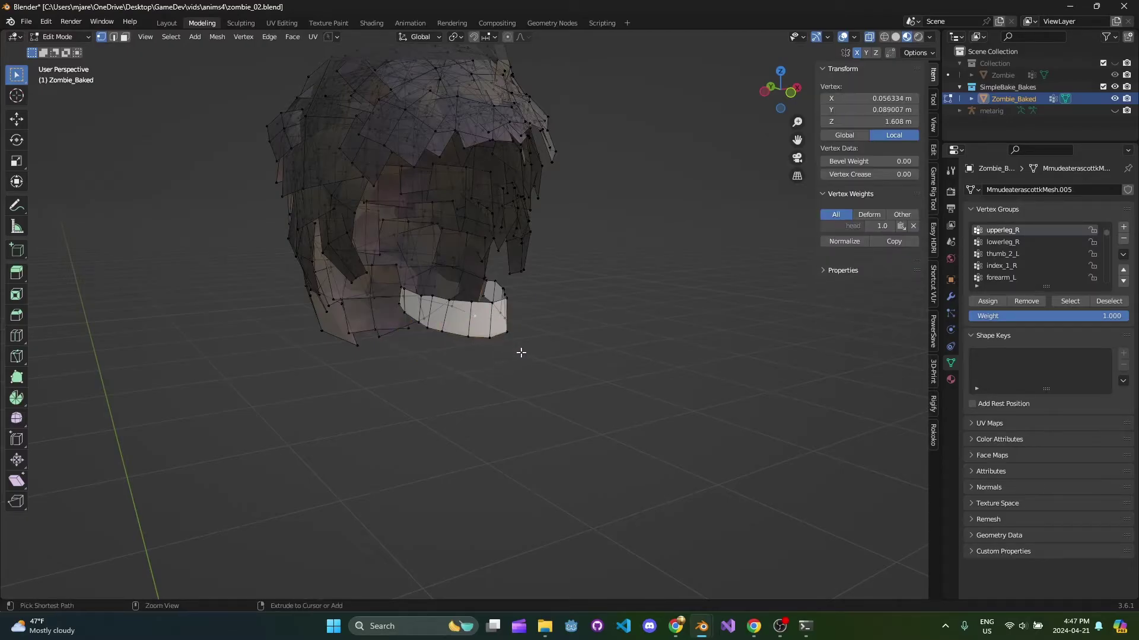
Select vertices on the teeth and inner mouth, extend the selection to linked geometry and hide it
click(466, 337)
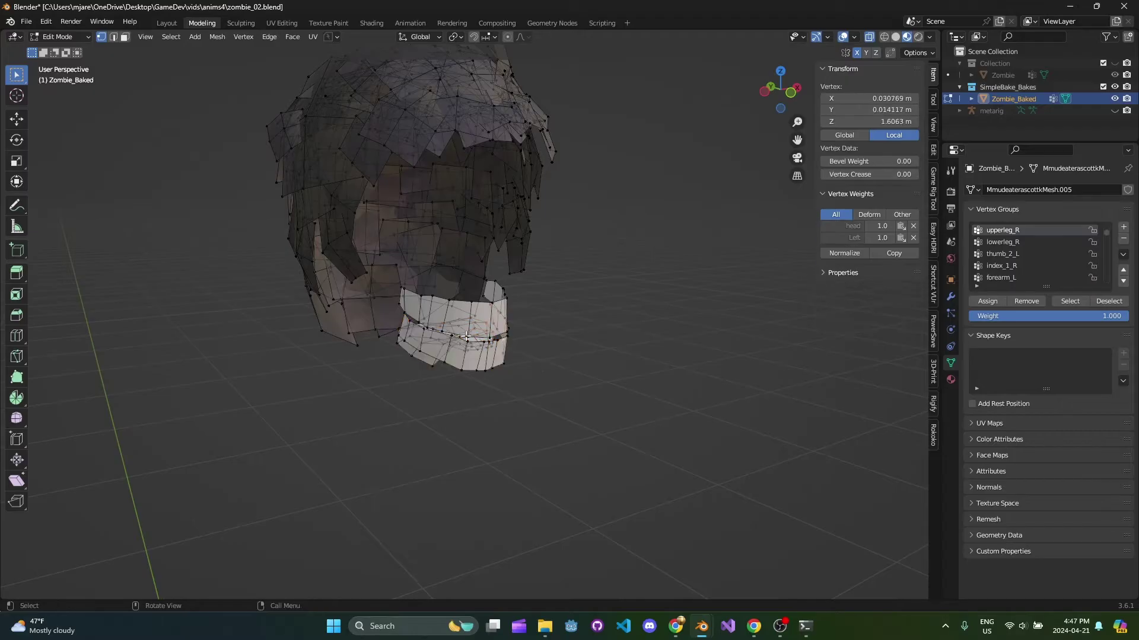
shift+click(484, 351)
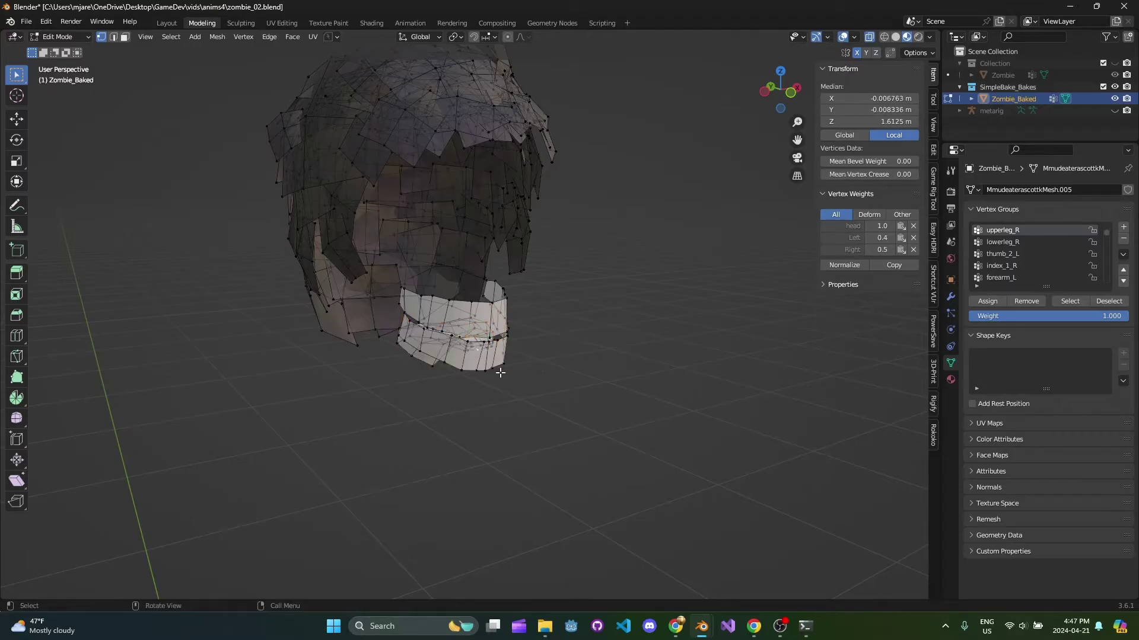
middle_drag(500, 372, 535, 367)
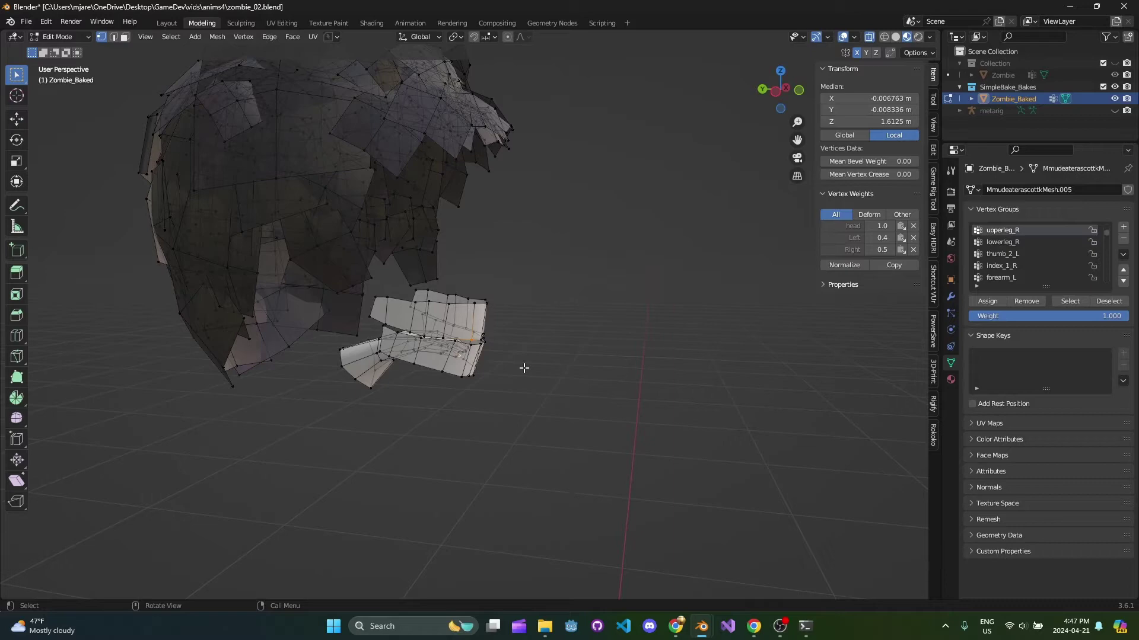
key(ctrl+l)
key(h)
Select the row of teeth still visible with its linked geometry and hide it
drag(510, 324, 427, 394)
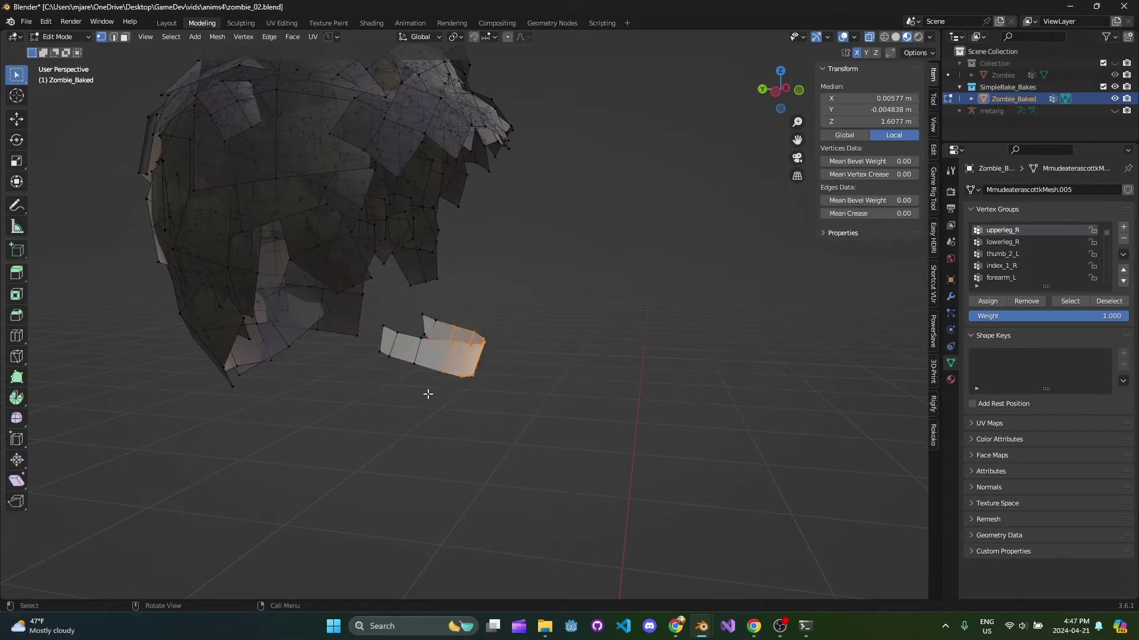
key(h)
key(ctrl+z)
key(ctrl+l)
key(h)
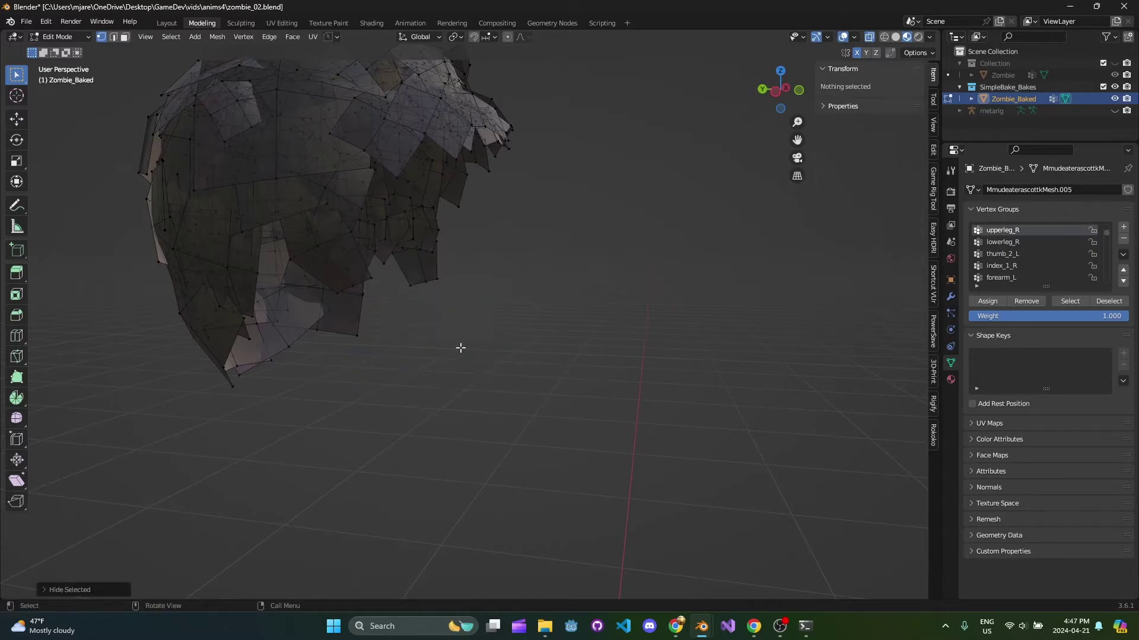
Select all the hair geometry left visible on the head, separate it into its own object and return to Object Mode
middle_drag(460, 349, 396, 330)
scroll(396, 330, down, 4)
key(Tab)
key(Tab)
scroll(487, 322, down, 2)
middle_drag(486, 320, 550, 297)
key(Tab)
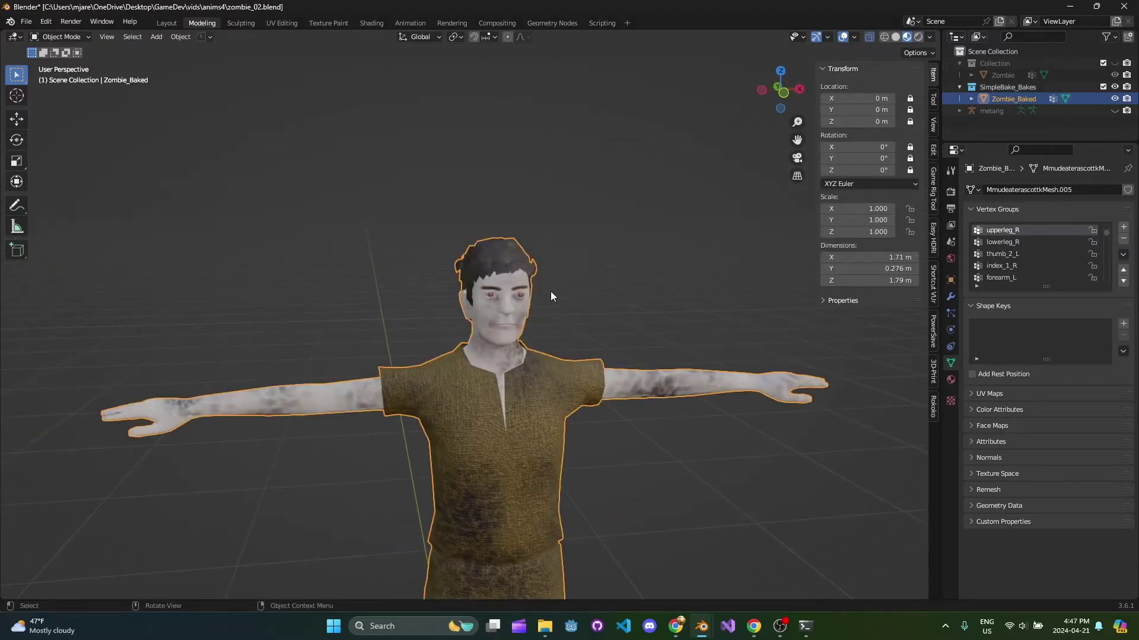
key(Tab)
key(l)
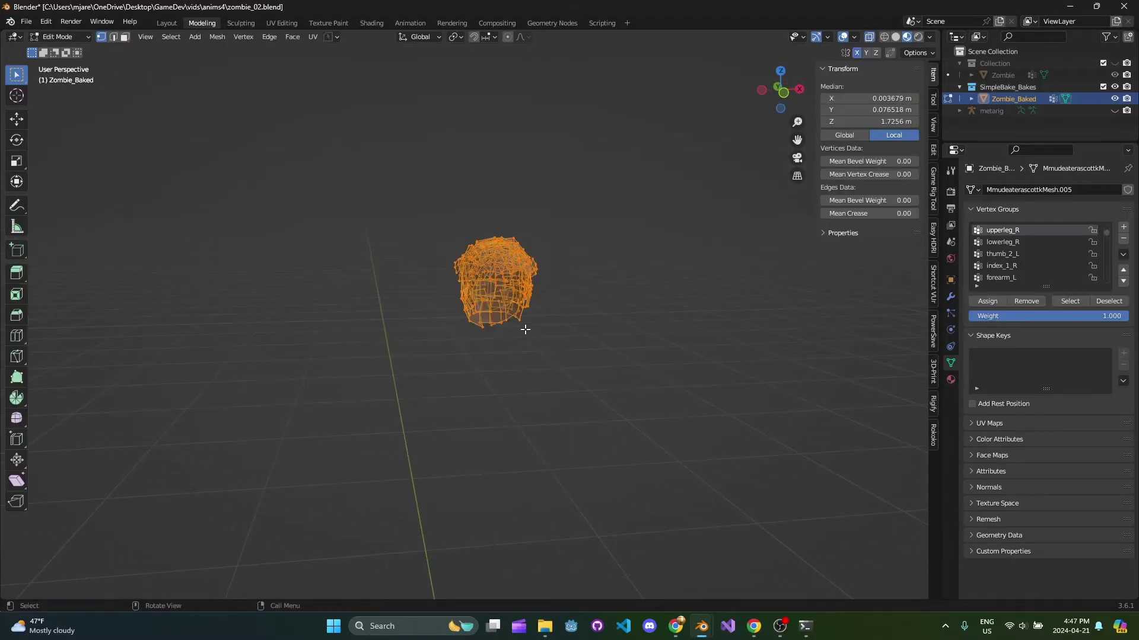
key(p)
click(552, 318)
key(Tab)
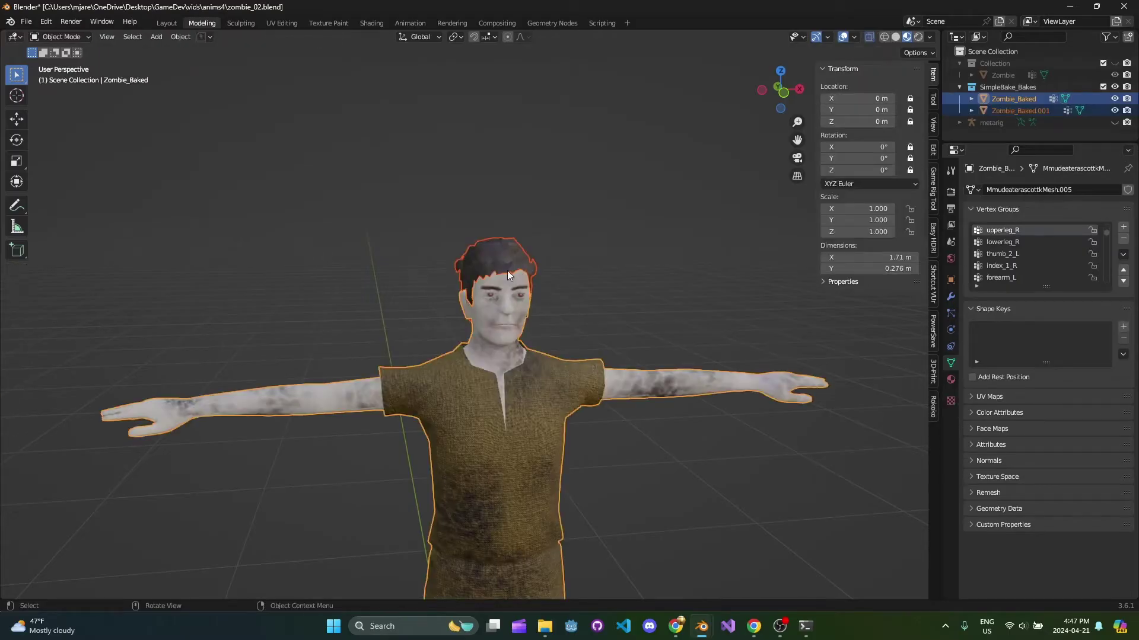
Hide the separated hair object Zombie_Baked.001 and save the file
click(507, 271)
scroll(521, 401, down, 3)
middle_drag(505, 355, 315, 296)
click(512, 389)
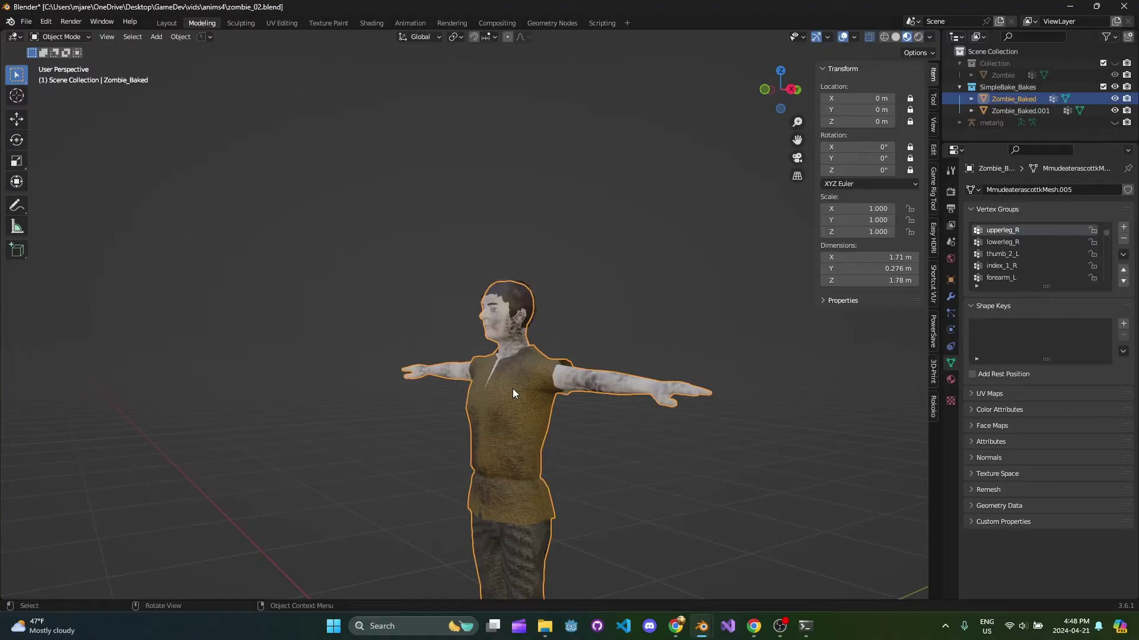
middle_drag(512, 389, 627, 391)
click(499, 283)
key(h)
scroll(557, 335, down, 2)
key(ctrl+s)
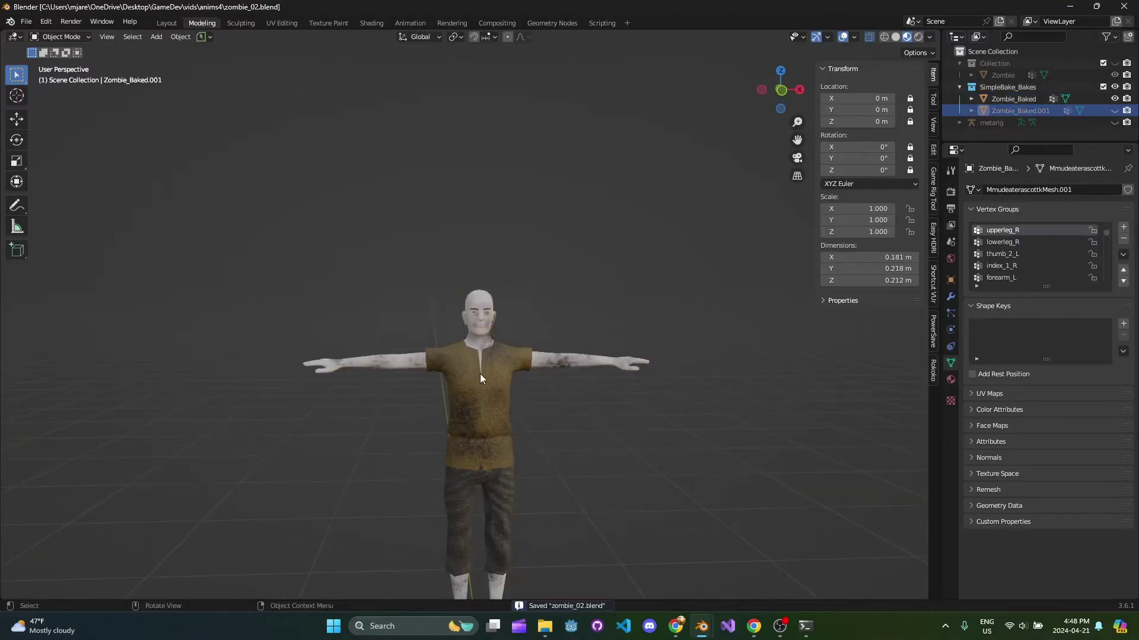
Select the Zombie_Baked body and make the metarig visible again in front orthographic view
click(479, 373)
middle_drag(480, 373, 505, 377)
key(KP_1)
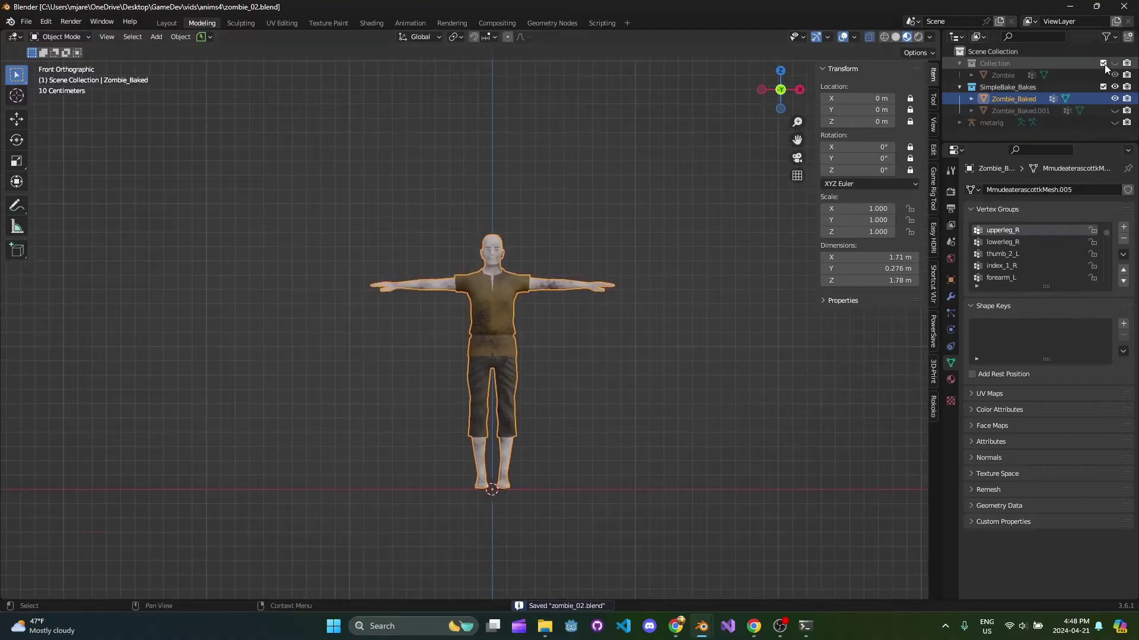
click(1114, 122)
scroll(522, 338, up, 4)
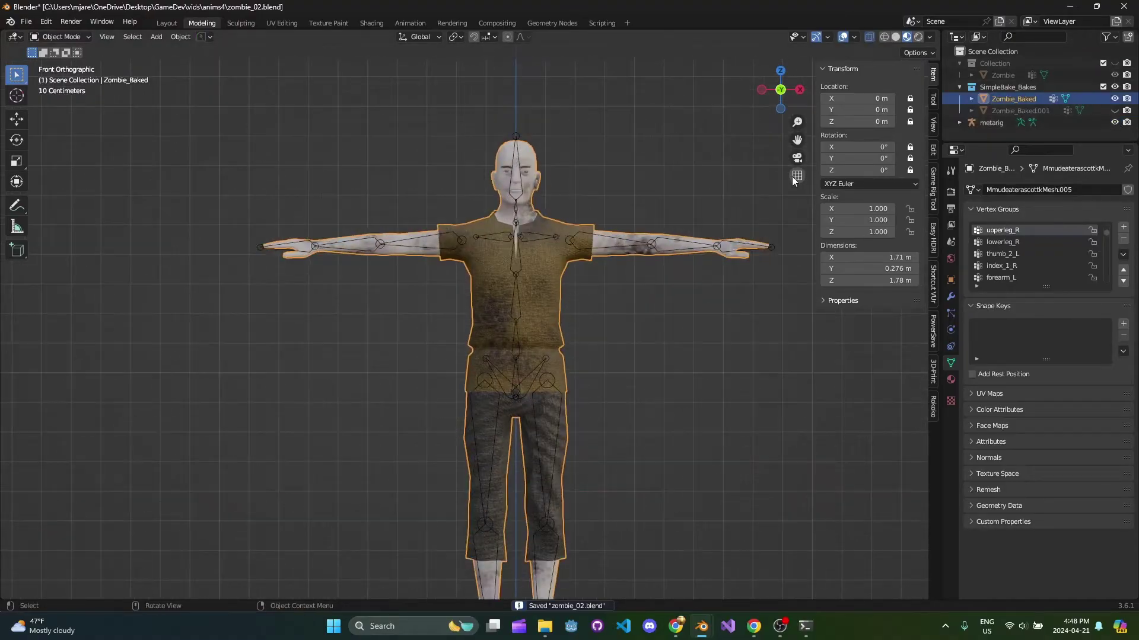
Test parenting the Zombie_Baked body to the metarig with automatic weights, undo it and save the file
shift+click(517, 258)
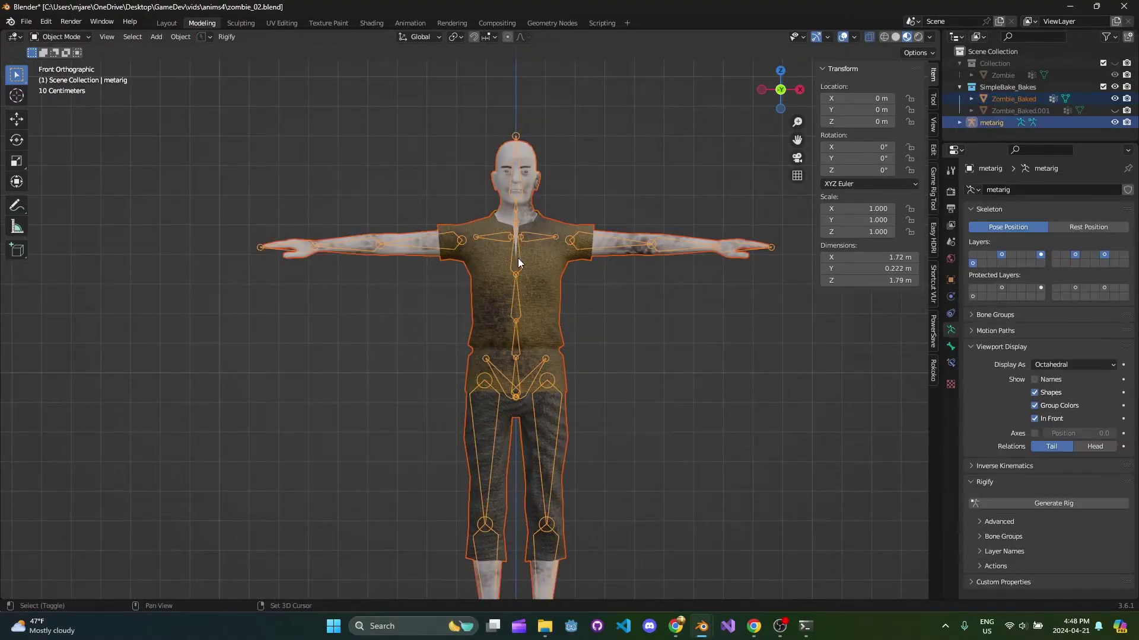
key(ctrl+p)
click(544, 273)
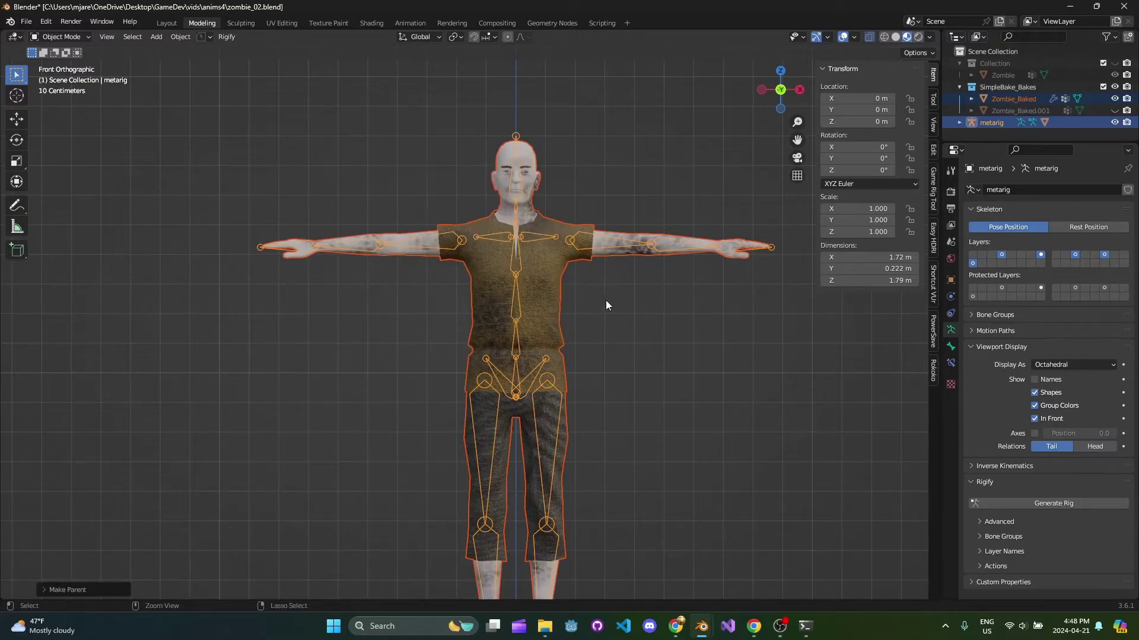
click(582, 286)
key(ctrl+s)
Select the metarig and generate the Rigify control rig from it
middle_drag(578, 289, 561, 240)
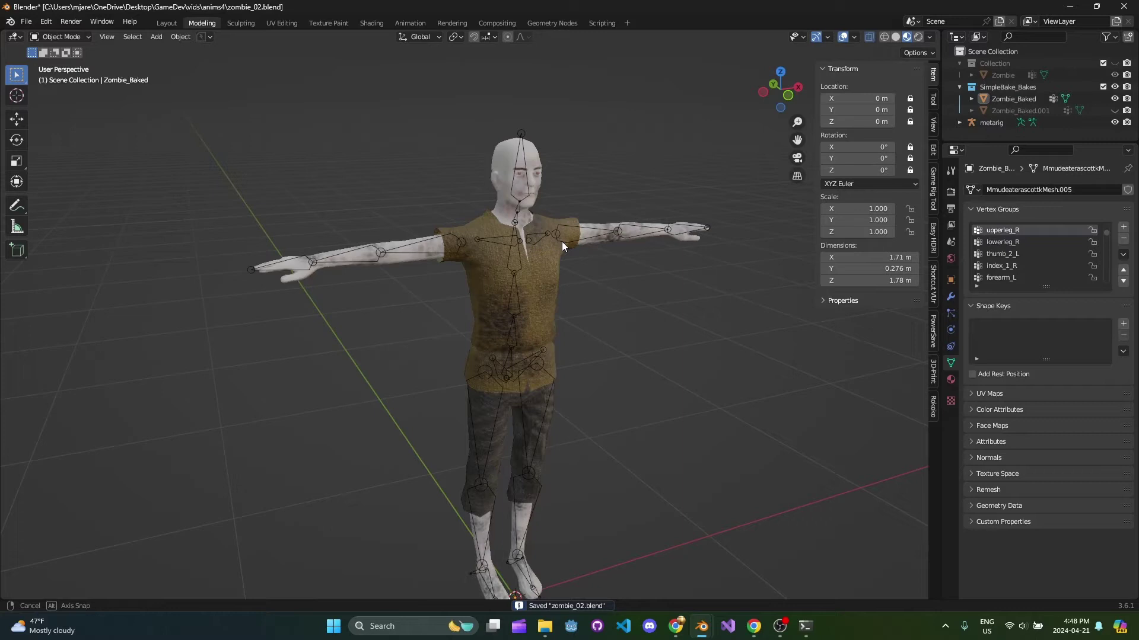
click(988, 124)
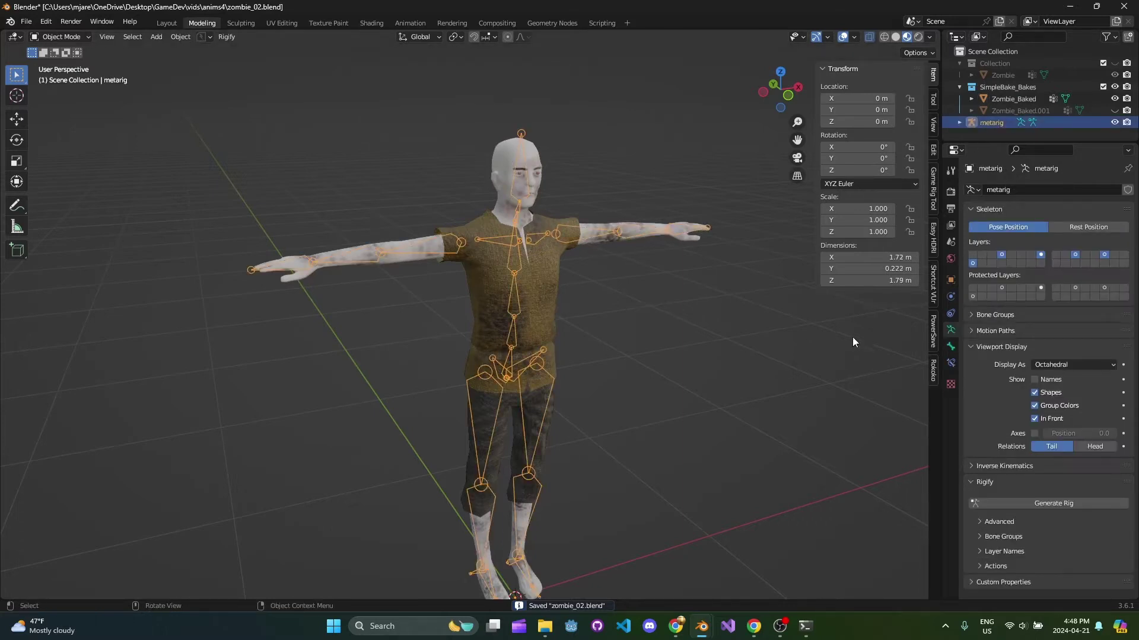
key(alt+z)
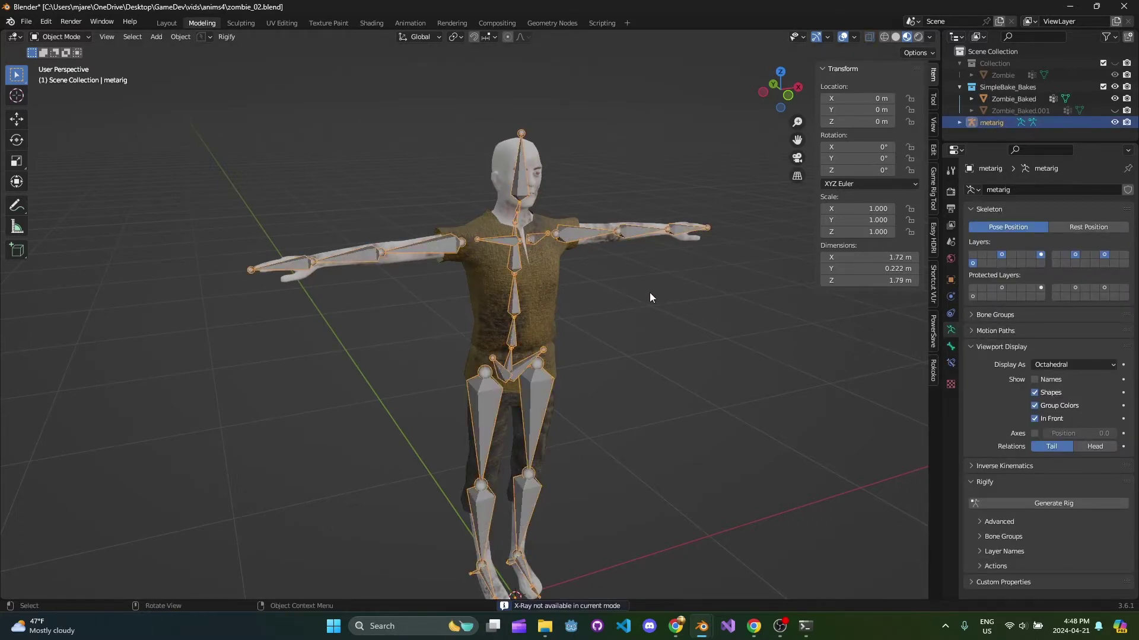
shift+middle_drag(649, 294, 637, 251)
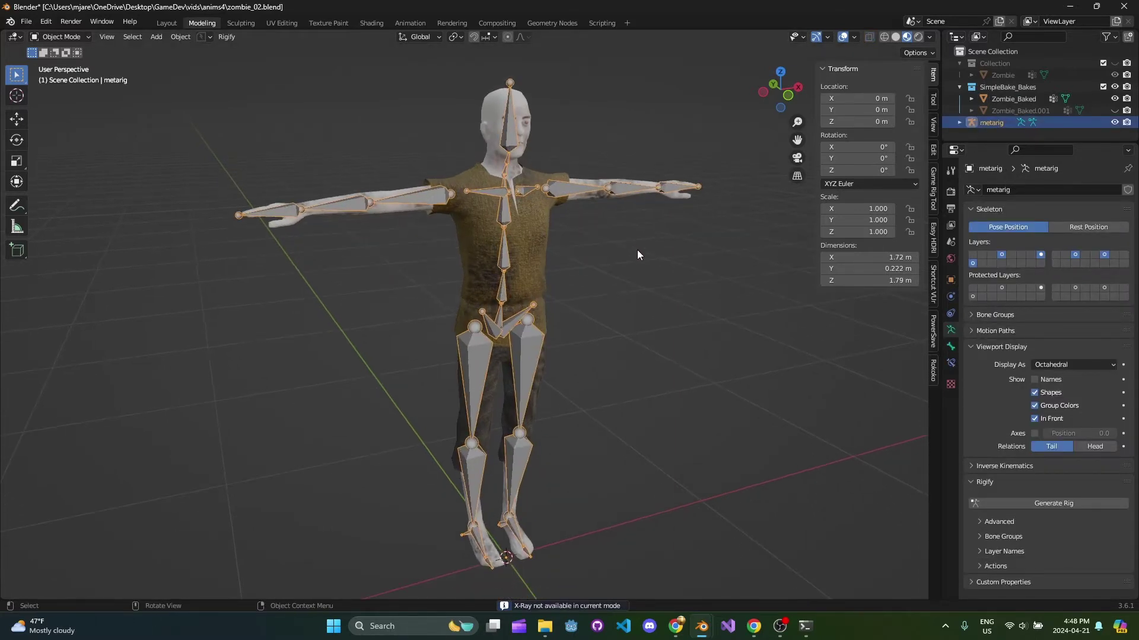
click(1111, 504)
middle_drag(643, 318, 513, 305)
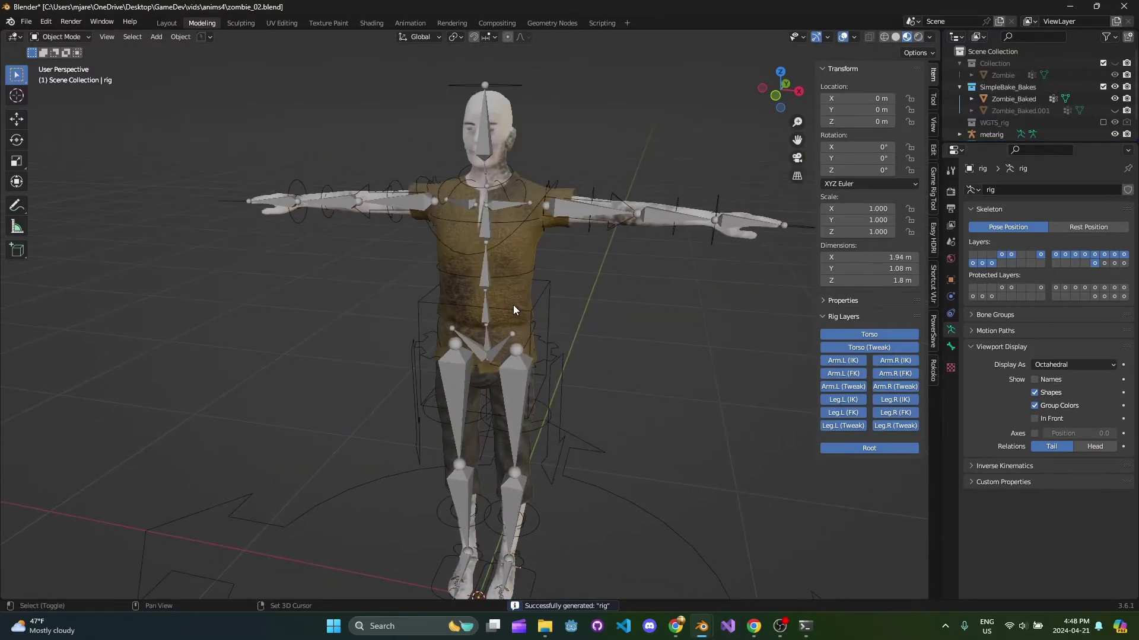
Select the zombie body, the metarig and the generated rig last, and parent them to the rig with automatic weights
click(539, 265)
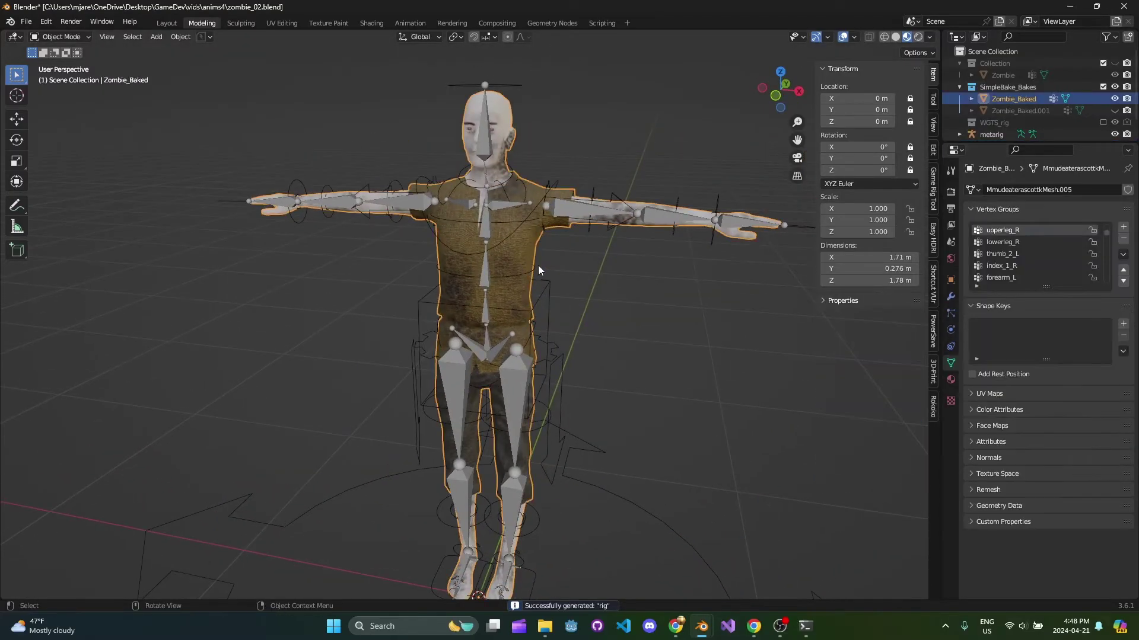
click(489, 275)
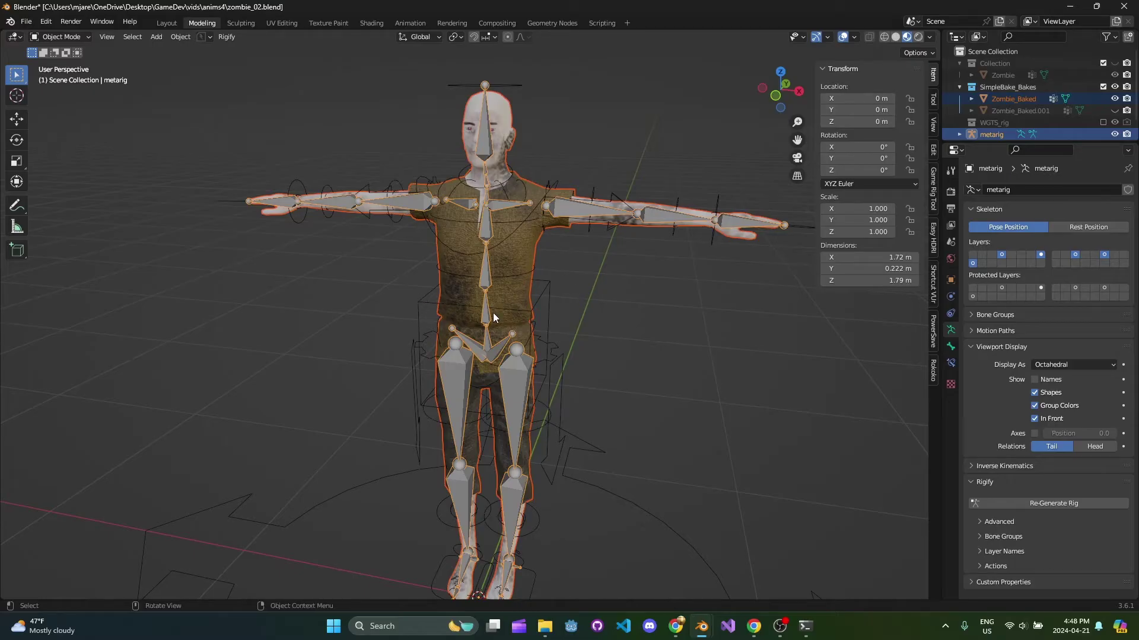
shift+click(420, 308)
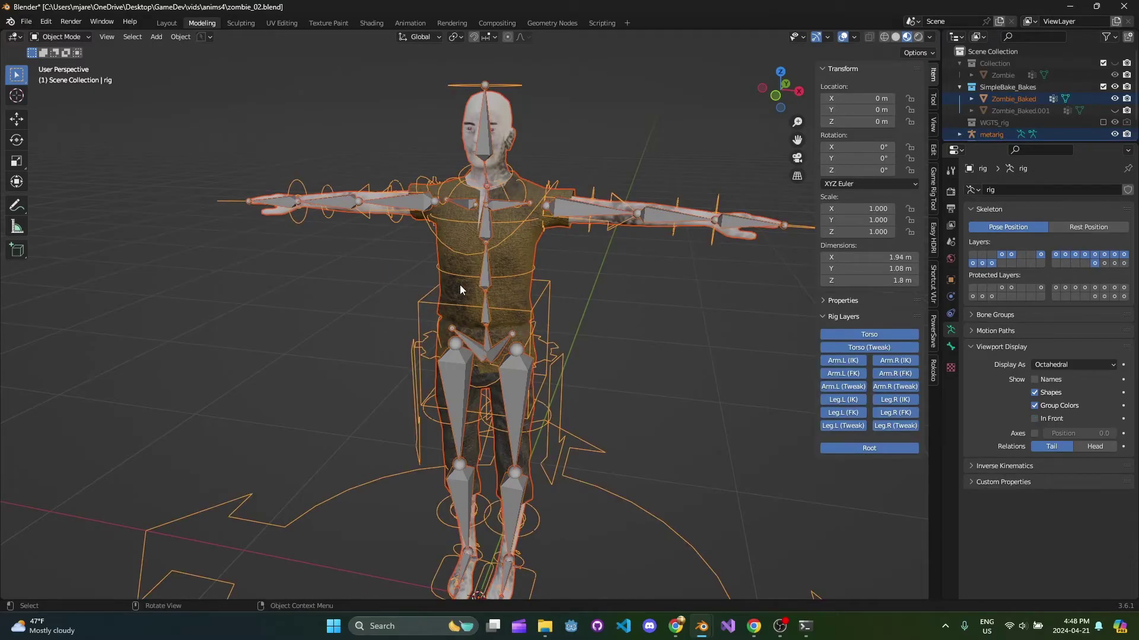
key(ctrl+p)
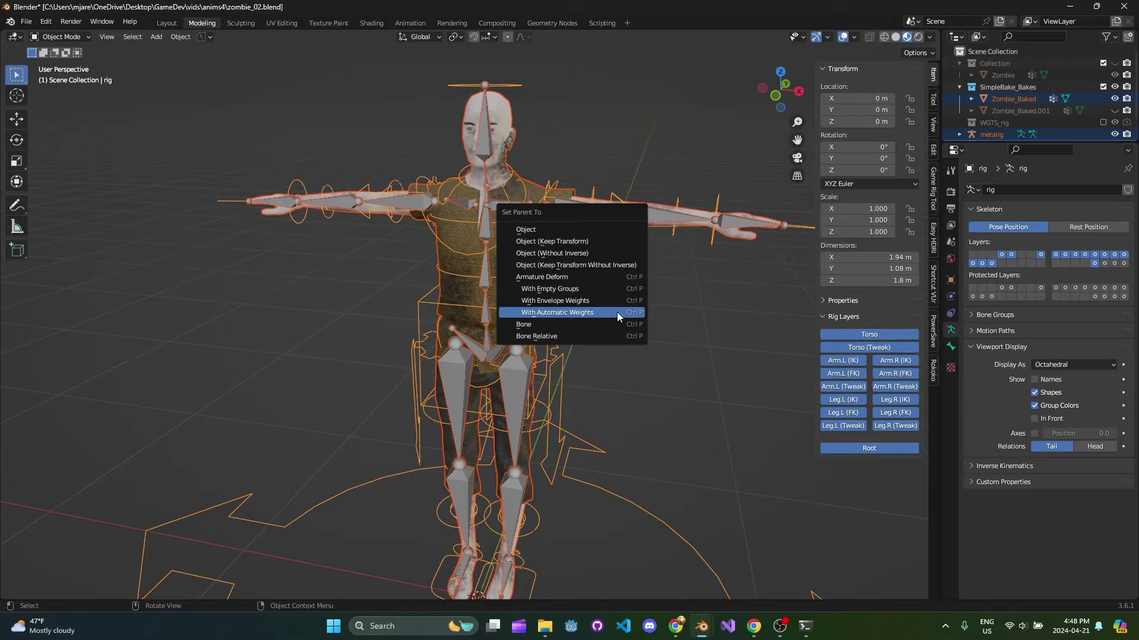
click(617, 312)
Put the generated rig in Pose Mode and move its left hand IK control to test the arm's deformation
scroll(617, 311, down, 3)
click(482, 265)
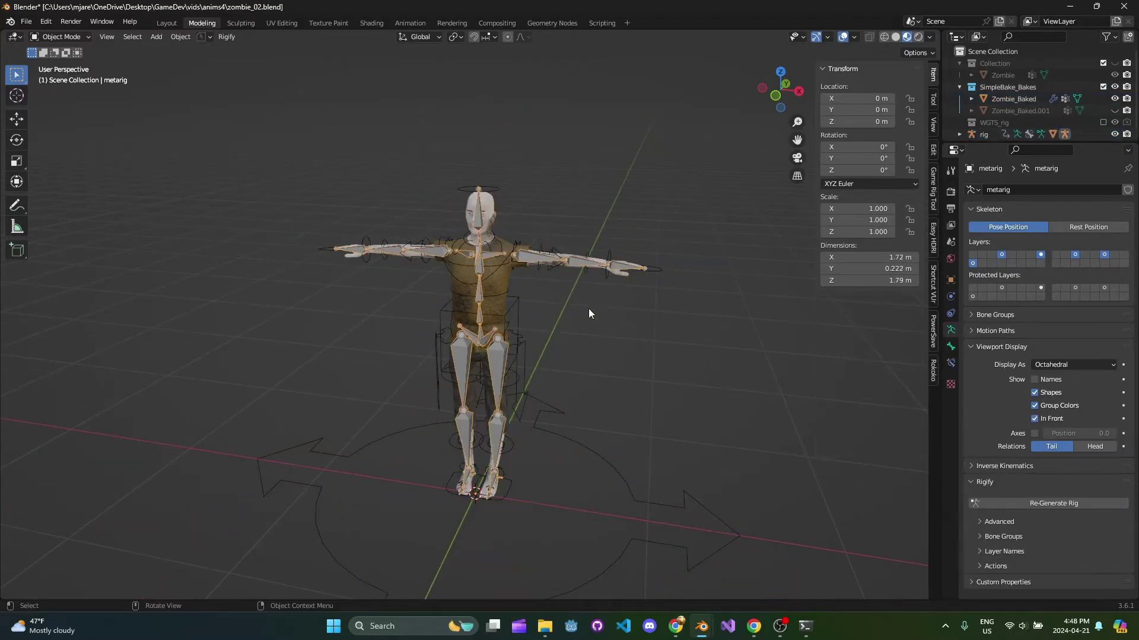
click(651, 269)
middle_drag(607, 317, 604, 319)
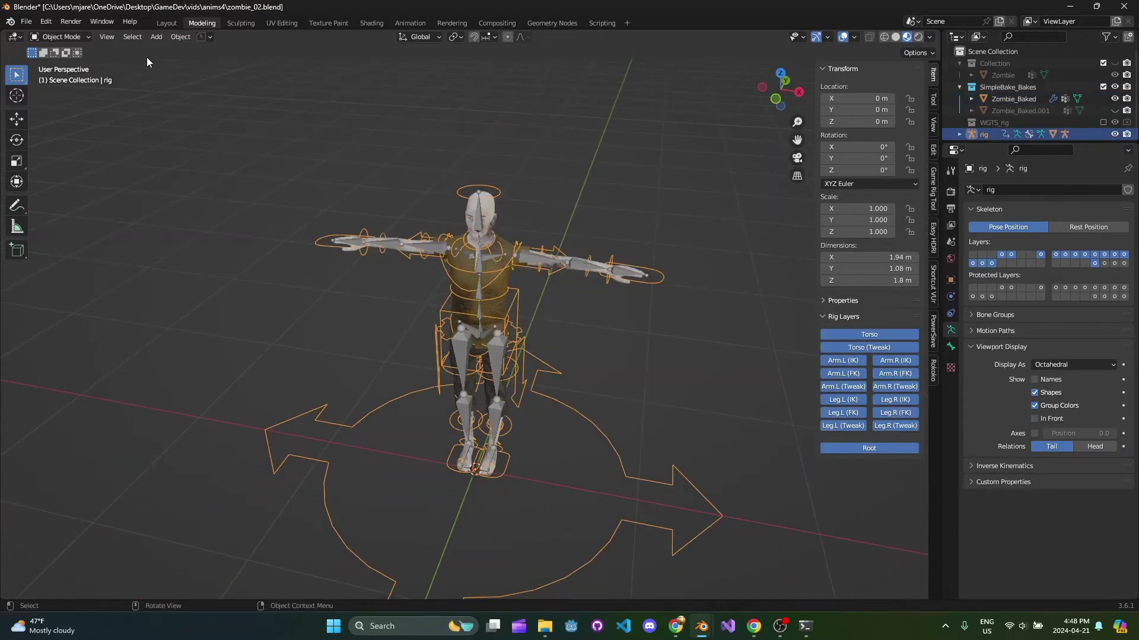
click(79, 37)
click(81, 77)
click(653, 276)
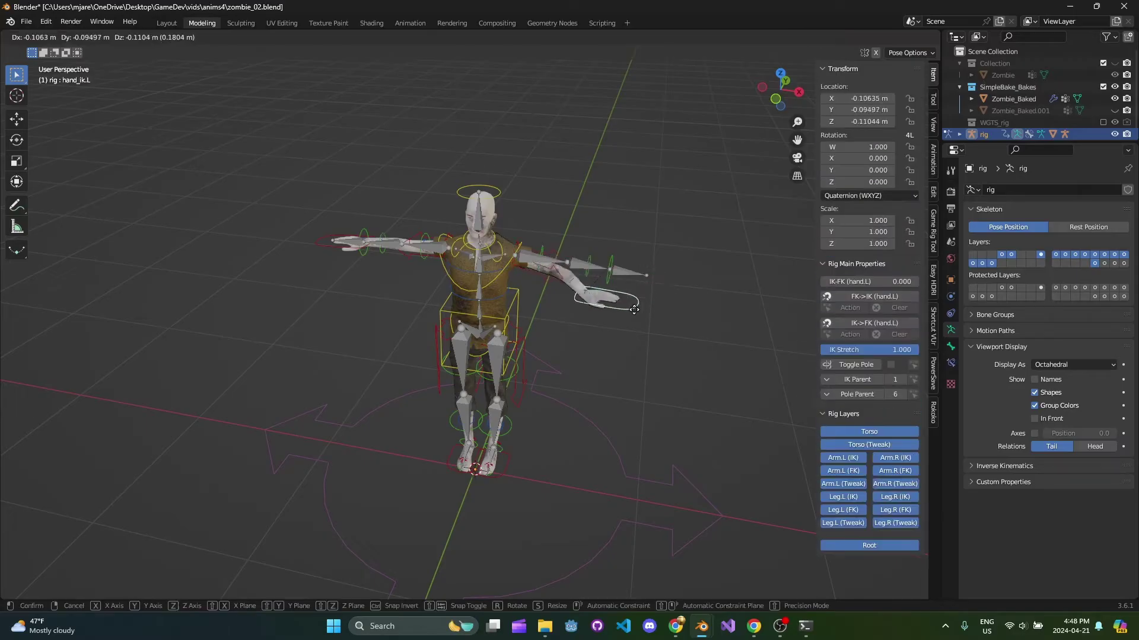
Test the head and neck deformation by moving the head control and rotating the neck control, cancelling each transform
middle_drag(609, 302, 491, 207)
scroll(471, 209, up, 3)
scroll(482, 248, up, 2)
click(491, 208)
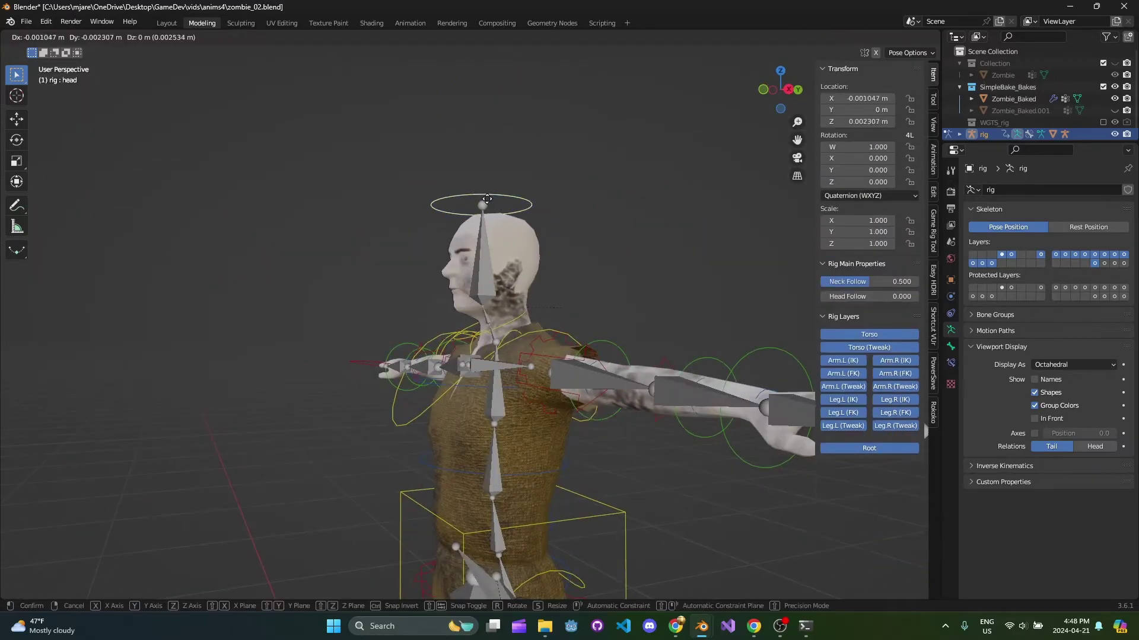
click(507, 322)
key(r)
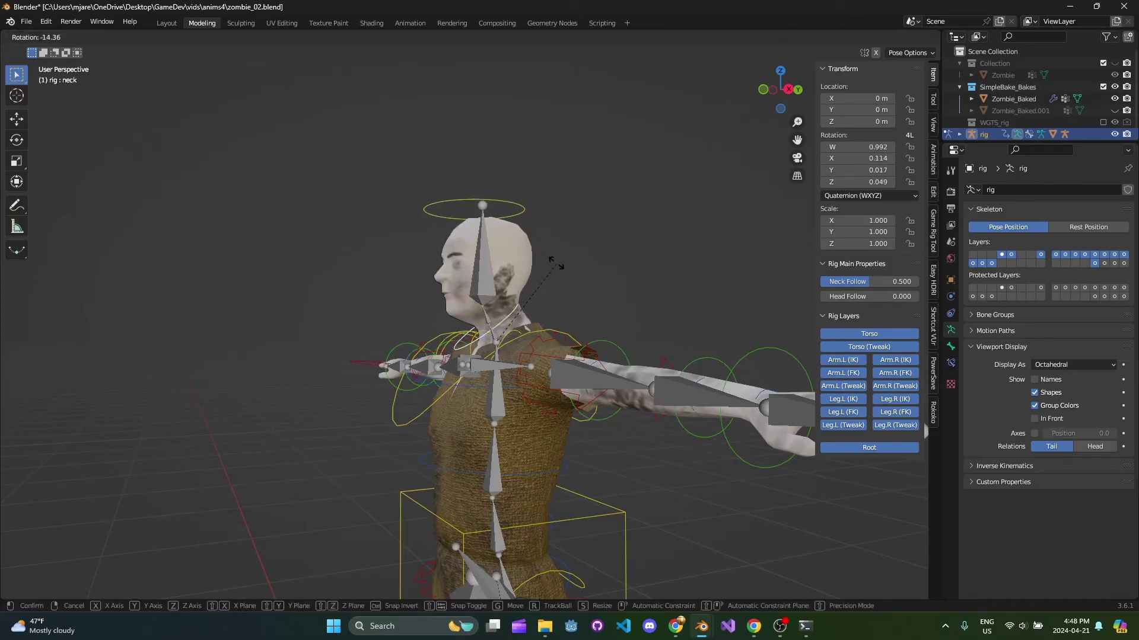
right_click(578, 290)
Test-rotate the neck control from the front and the head control from the side, discarding both rotations
middle_drag(578, 291, 642, 294)
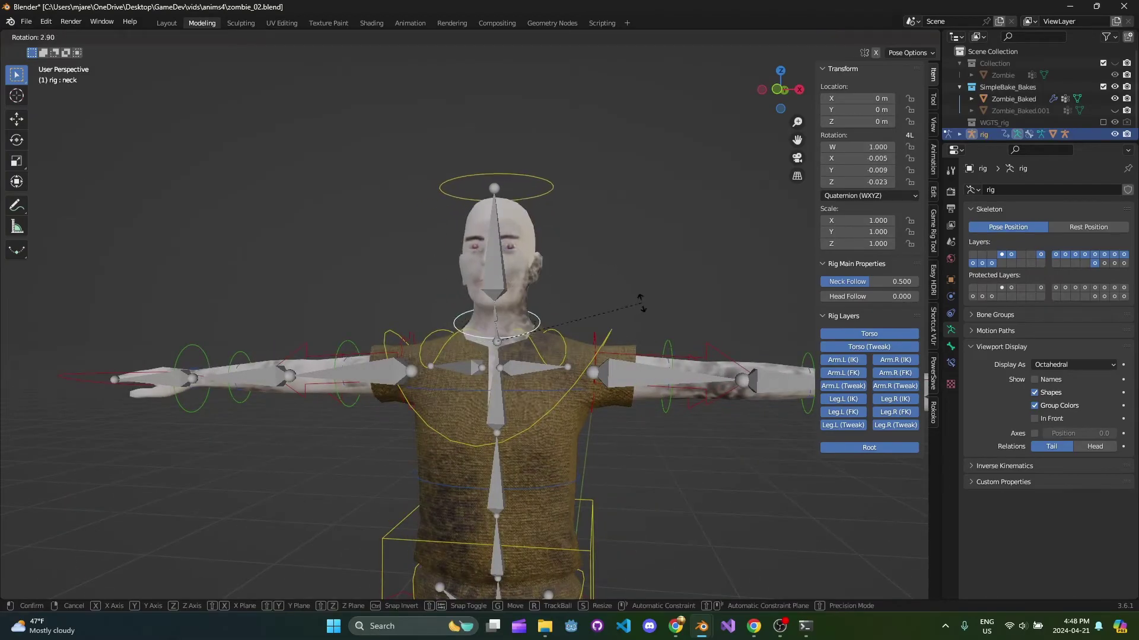
middle_drag(521, 198, 454, 198)
click(503, 198)
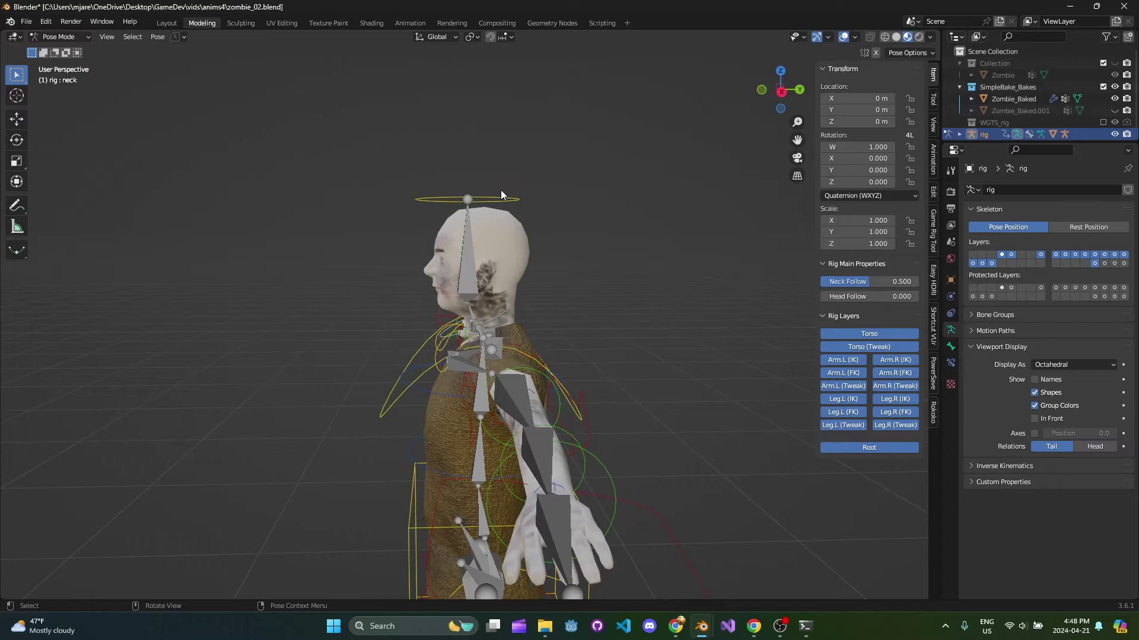
key(r)
right_click(626, 234)
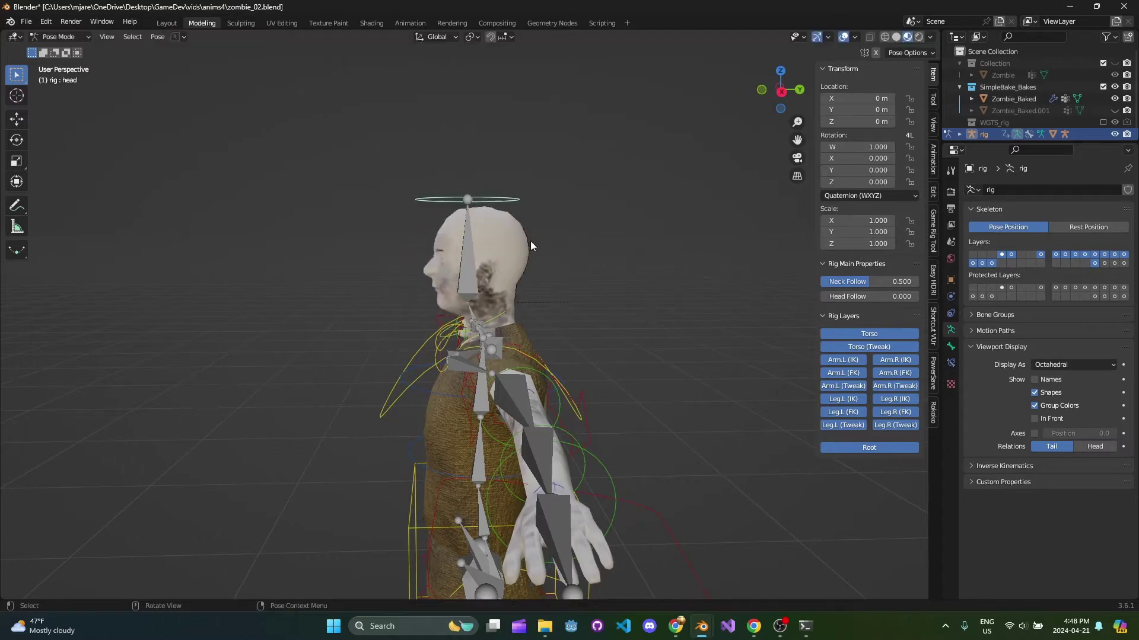
Examine the head and neck up close while trial-rotating the head control, without keeping the pose
middle_drag(440, 292, 504, 212)
scroll(501, 204, up, 7)
middle_drag(474, 261, 437, 318)
scroll(418, 282, down, 4)
scroll(424, 291, down, 1)
shift+middle_drag(418, 274, 459, 311)
scroll(459, 311, up, 2)
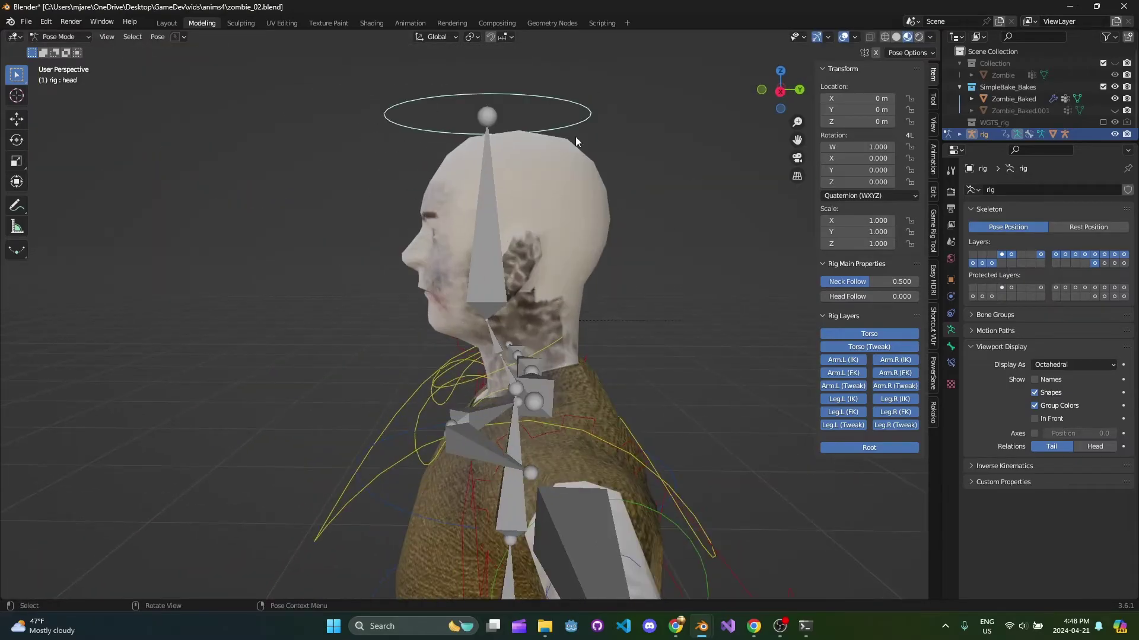
key(r)
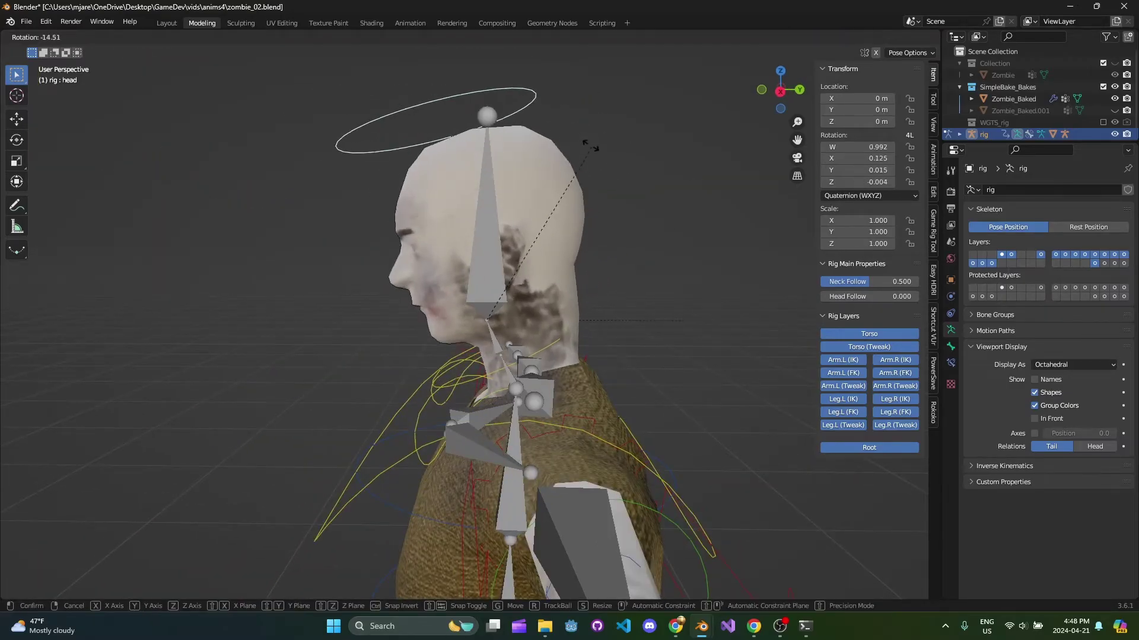
key(Escape)
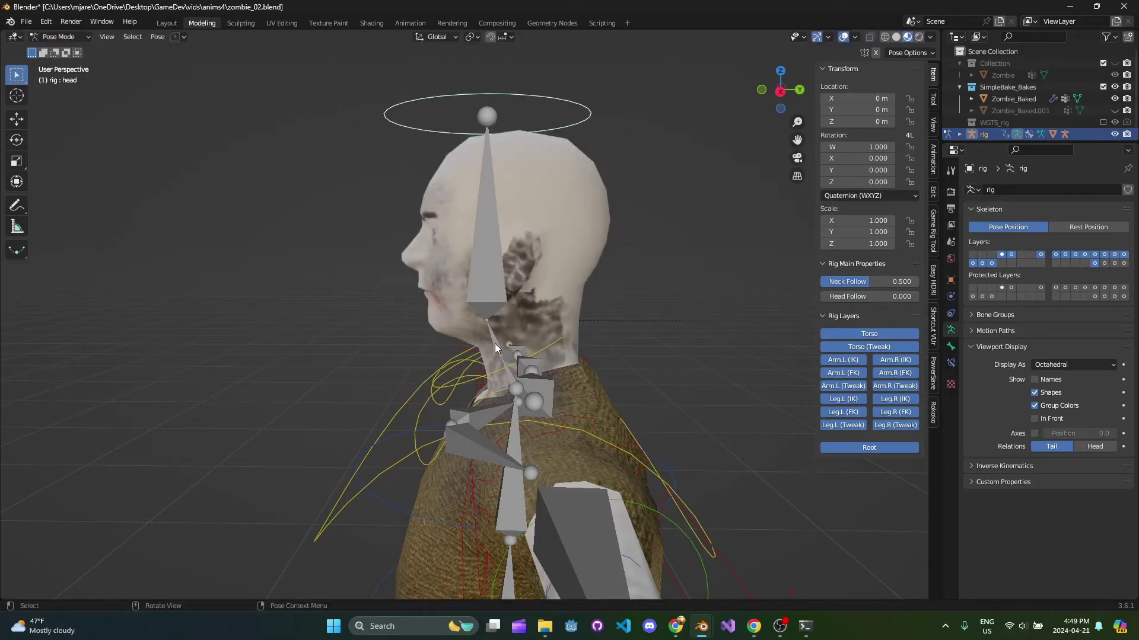
middle_drag(495, 344, 481, 347)
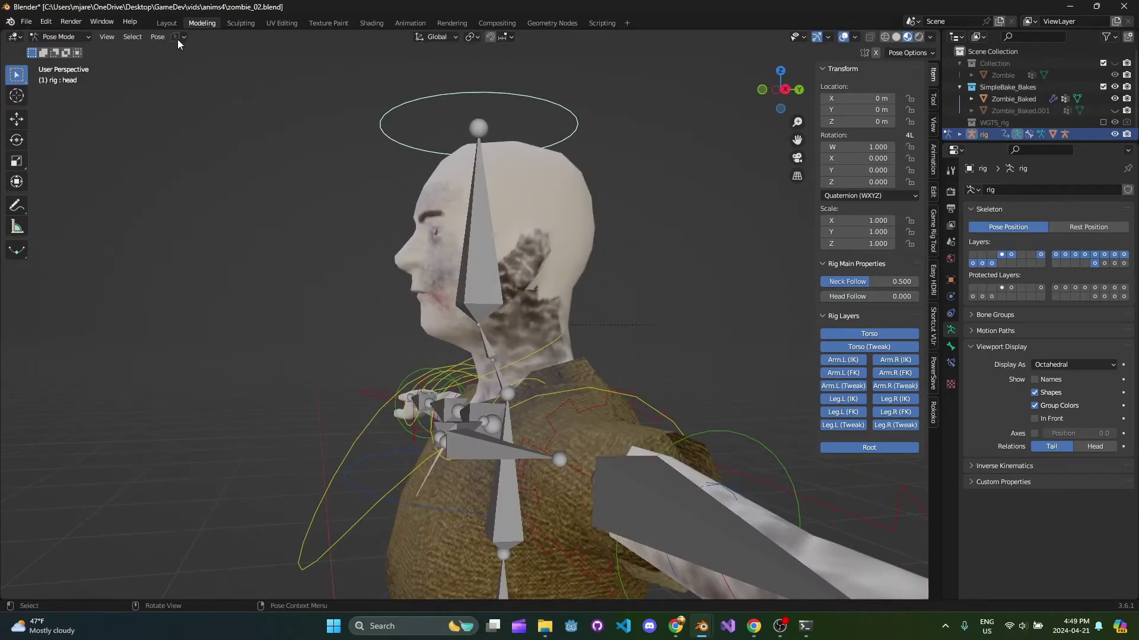
middle_drag(444, 274, 522, 325)
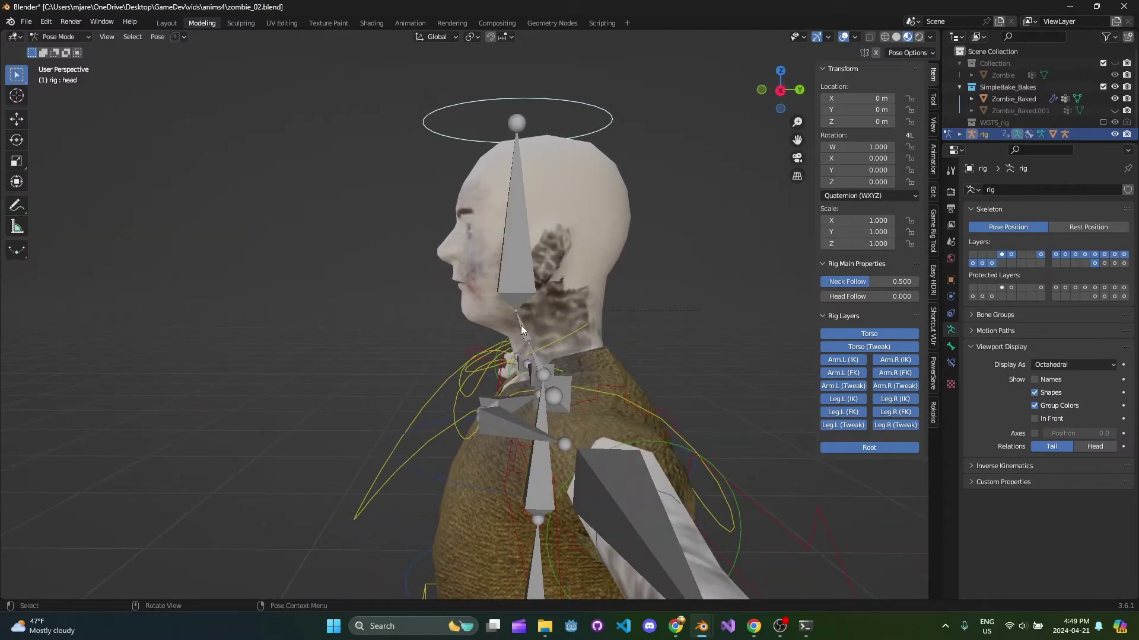
key(r)
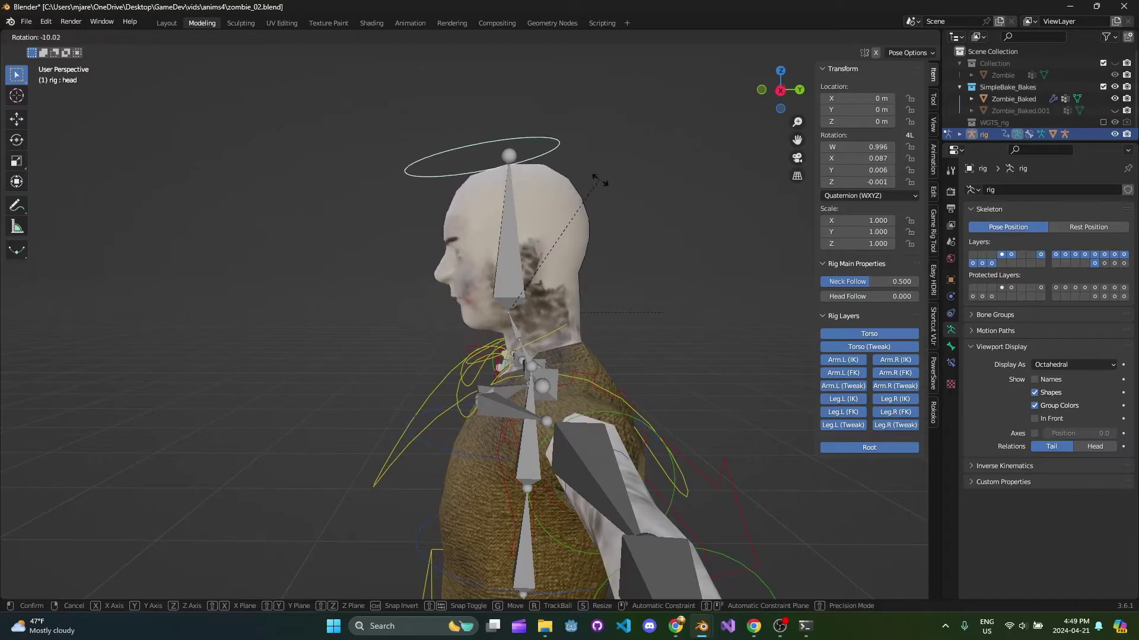
right_click(554, 116)
Save the file and unhide the separated hair mesh, Zombie_Baked.001
middle_drag(557, 141, 660, 315)
scroll(561, 336, down, 4)
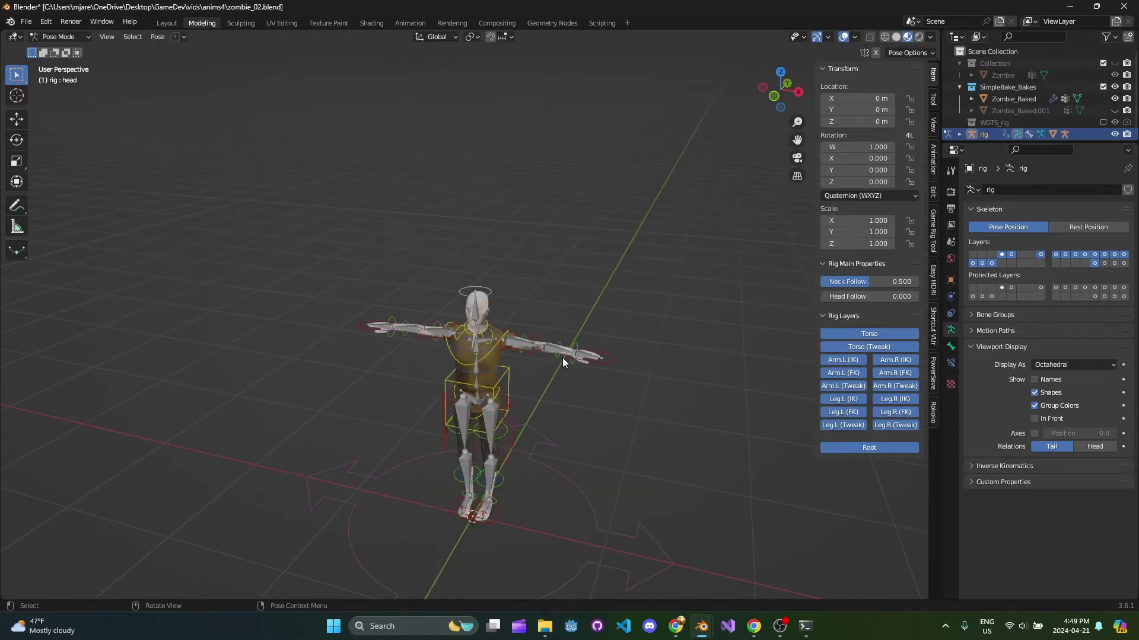
key(ctrl+s)
scroll(567, 268, up, 3)
click(1118, 113)
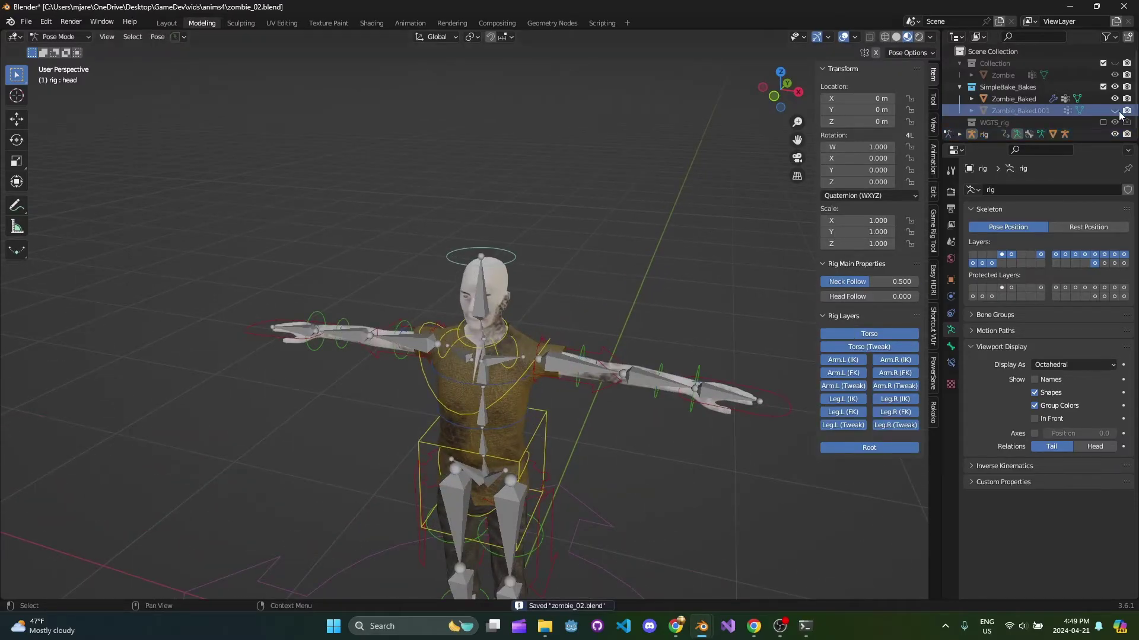
click(1115, 111)
scroll(548, 289, up, 4)
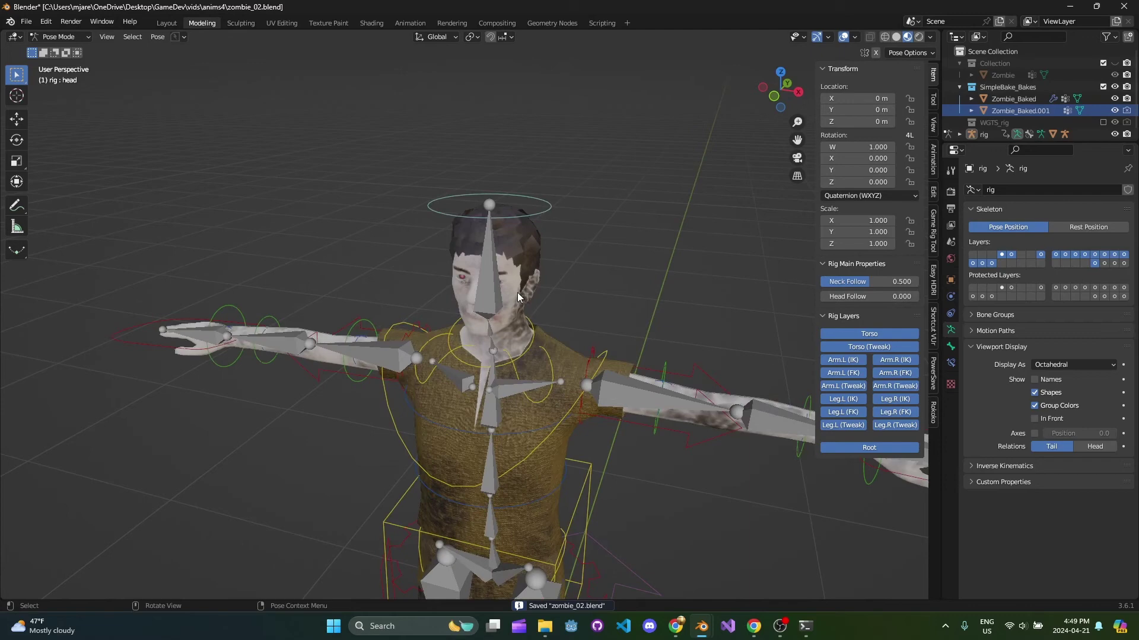
In Object Mode, select the hair and the Zombie_Baked body last, and join them into one mesh
click(79, 42)
click(74, 51)
click(524, 248)
middle_drag(524, 248, 569, 244)
shift+click(411, 357)
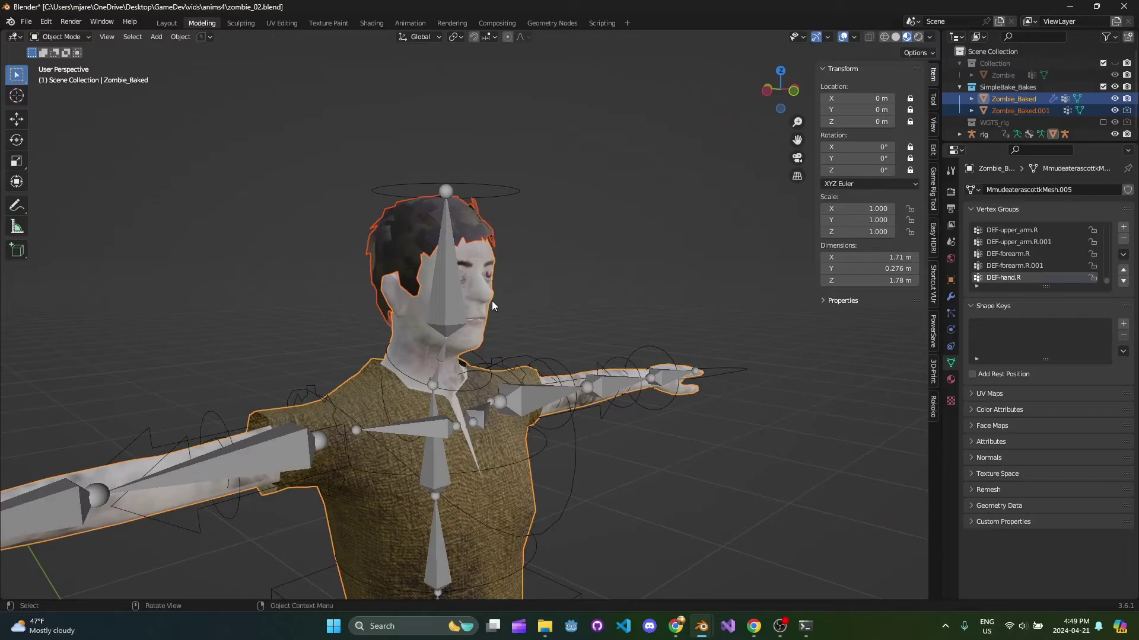
key(ctrl+j)
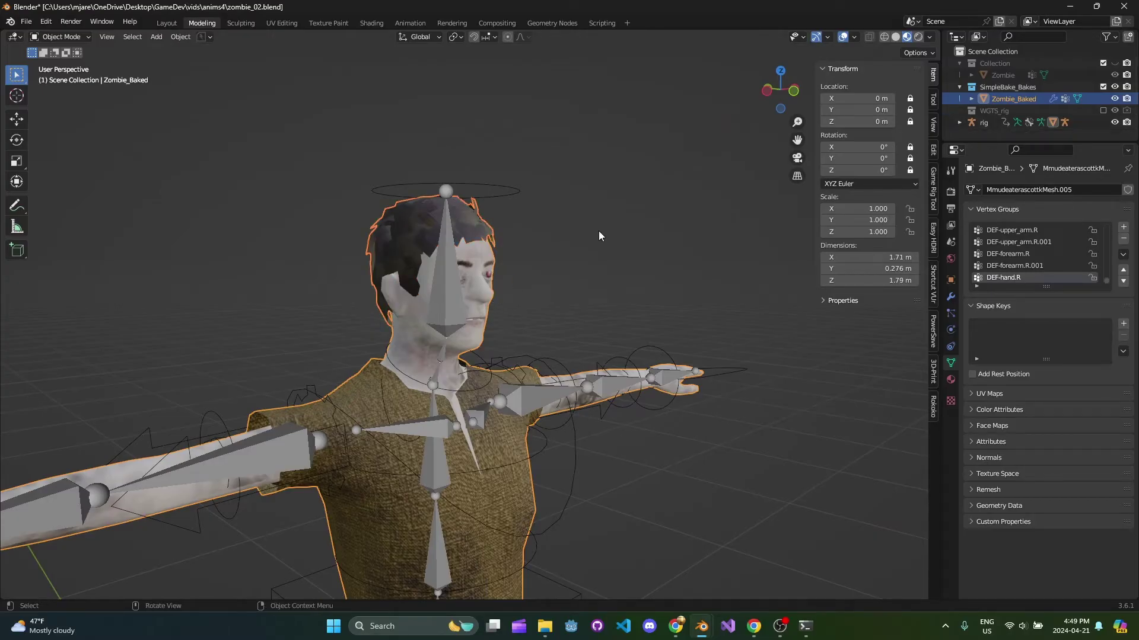
middle_drag(532, 292, 442, 258)
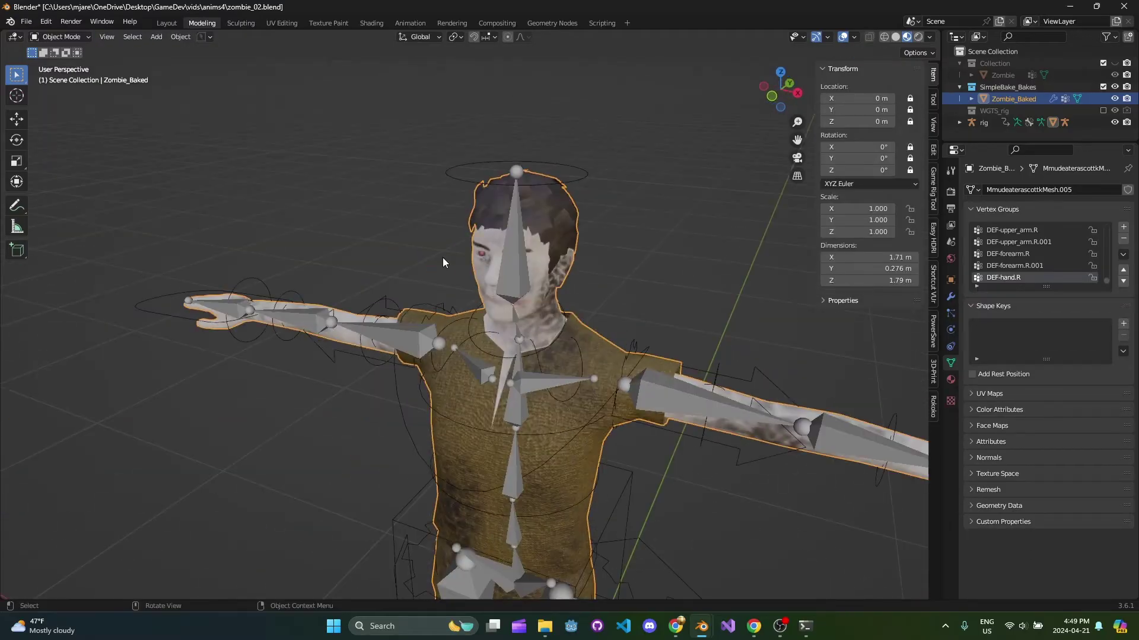
Put the rig in Pose Mode and test whether the hair follows by moving and rotating the head control, cancelling both
click(536, 185)
click(60, 37)
click(56, 75)
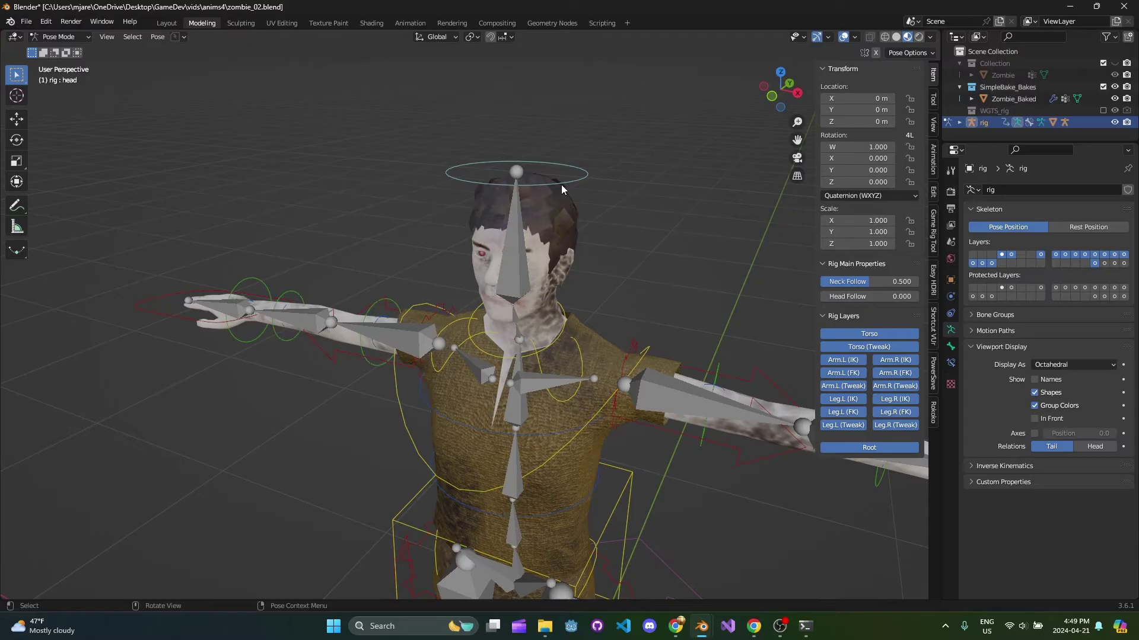
key(g)
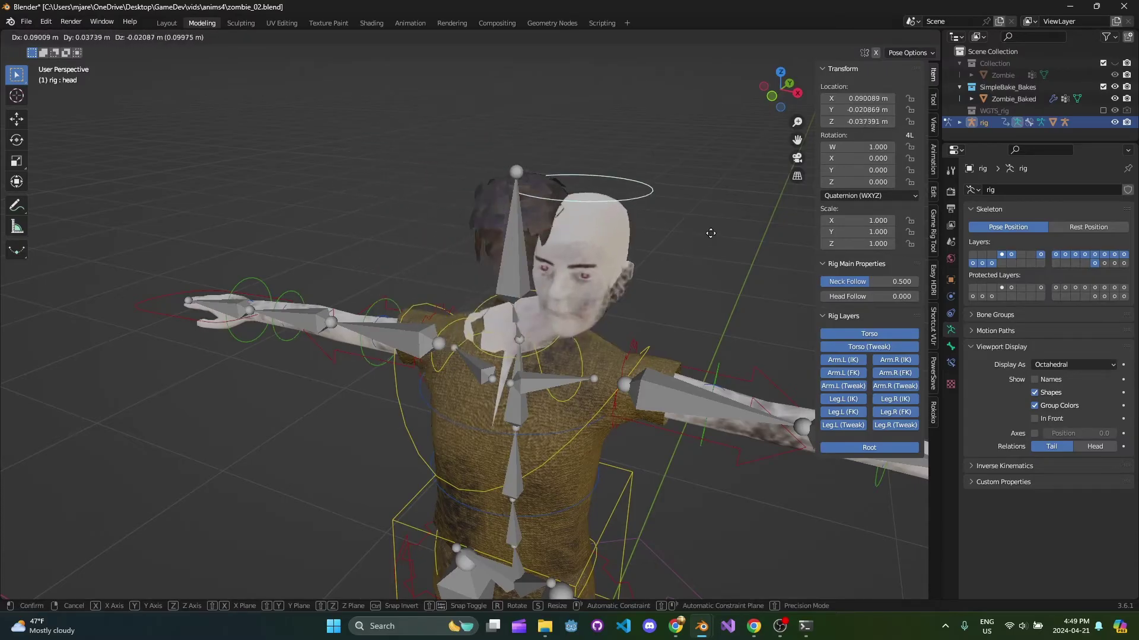
right_click(711, 233)
scroll(612, 235, down, 3)
middle_drag(612, 235, 661, 225)
key(r)
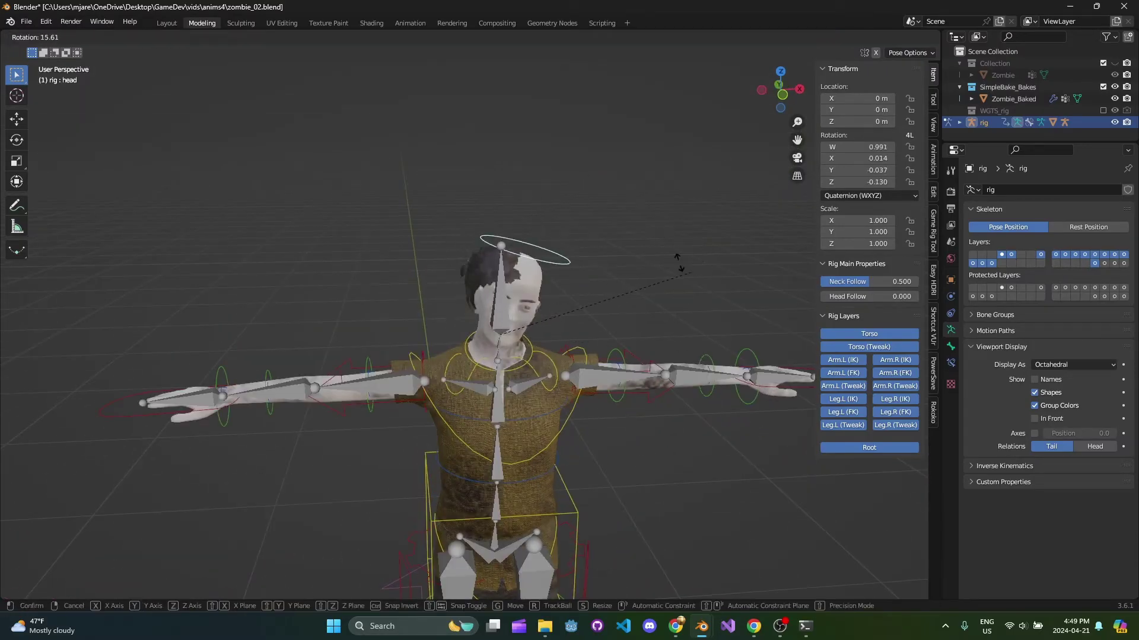
key(Escape)
scroll(547, 270, up, 3)
mouse_move(546, 270)
middle_down()
mouse_move(634, 247)
mouse_move(507, 275)
mouse_move(617, 283)
mouse_move(562, 256)
middle_up()
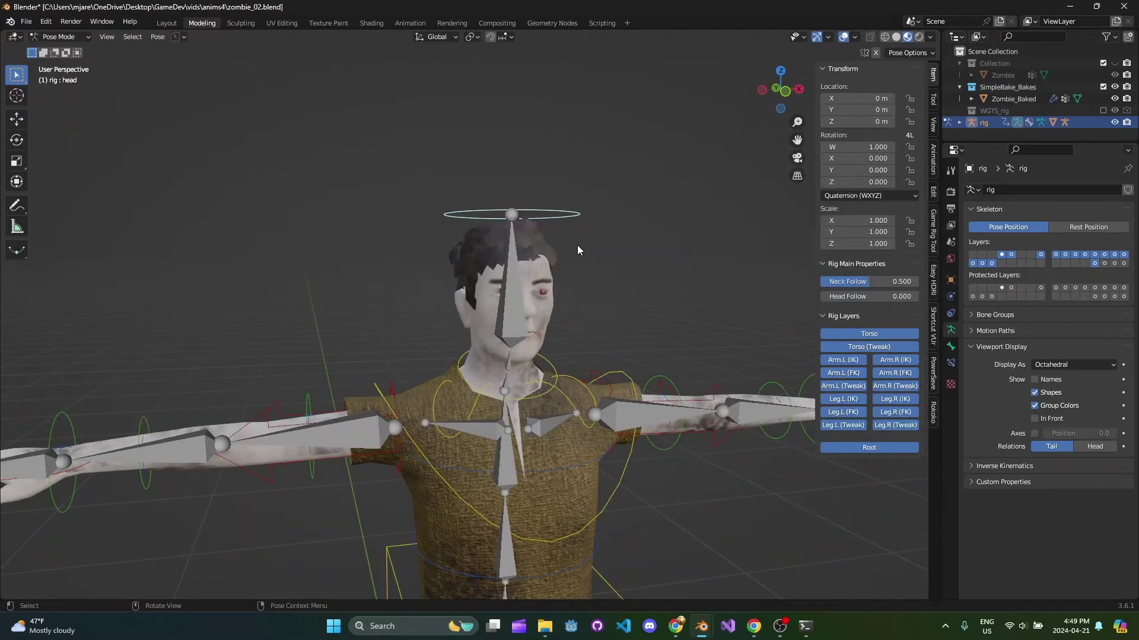
Back in Object Mode, select the rig and the Zombie_Baked mesh last, and enter Weight Paint mode
click(57, 39)
click(54, 50)
click(532, 272)
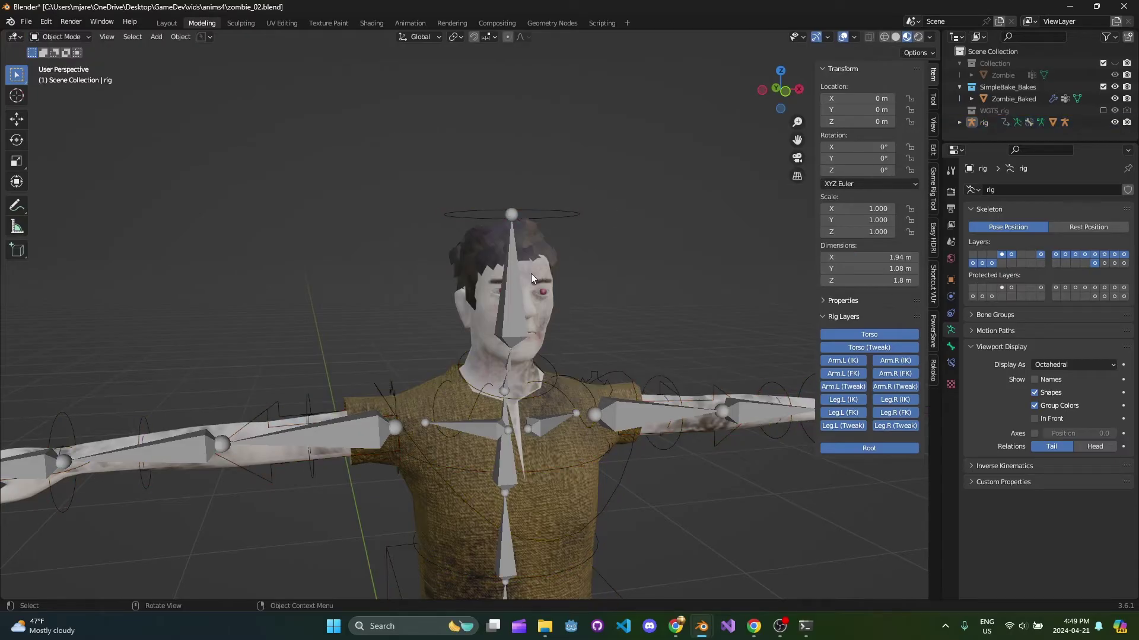
click(586, 216)
middle_drag(586, 216, 489, 312)
scroll(489, 311, up, 2)
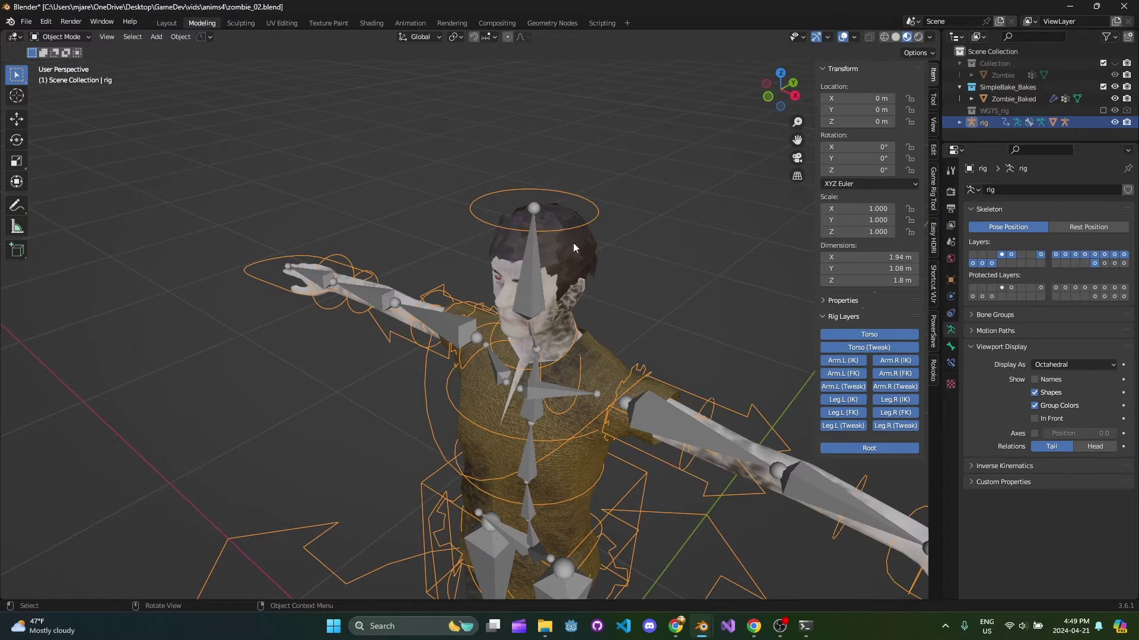
shift+middle_drag(580, 327, 484, 330)
scroll(458, 305, up, 2)
shift+click(475, 244)
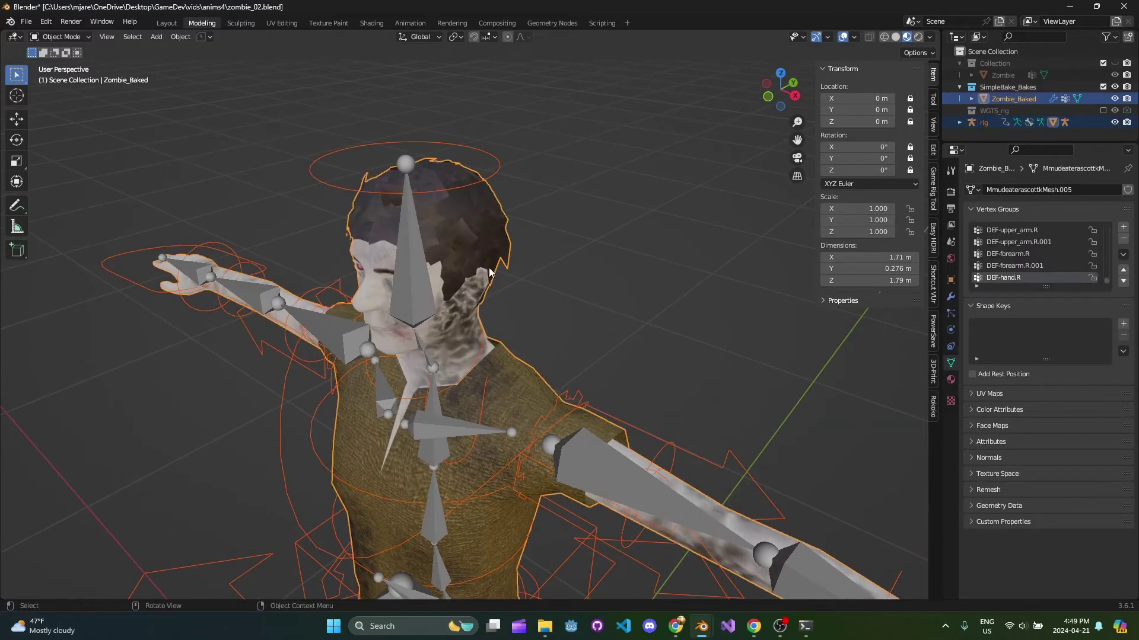
click(83, 40)
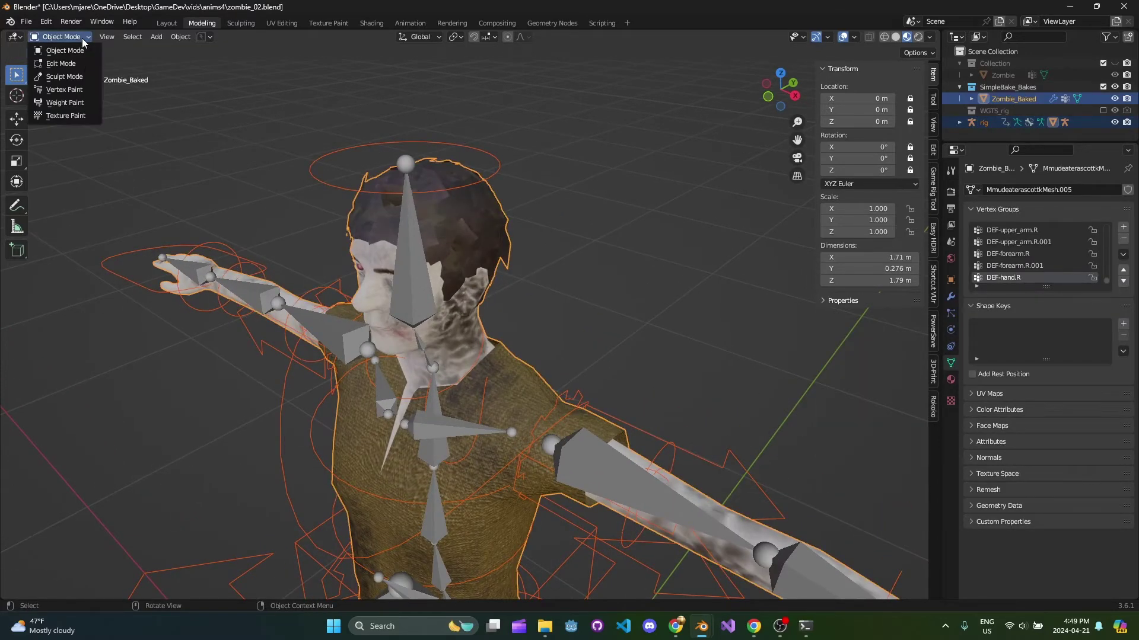
click(66, 103)
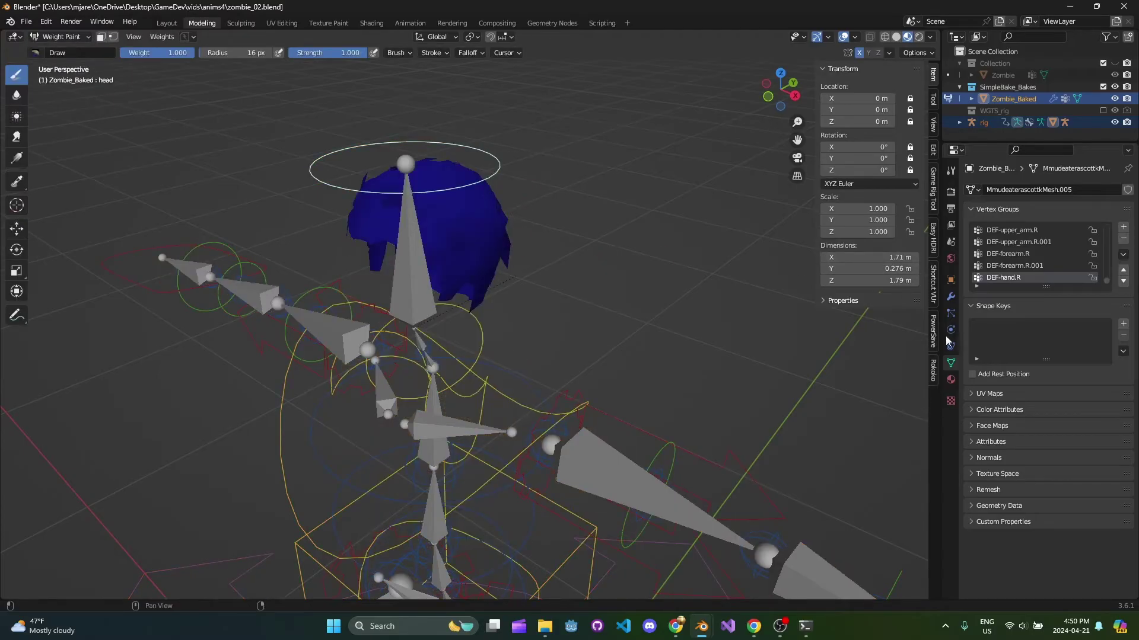
Enlarge the vertex group list and reveal the hidden parts of the Zombie_Baked mesh for weight painting
drag(1049, 287, 1049, 395)
middle_drag(682, 267, 599, 269)
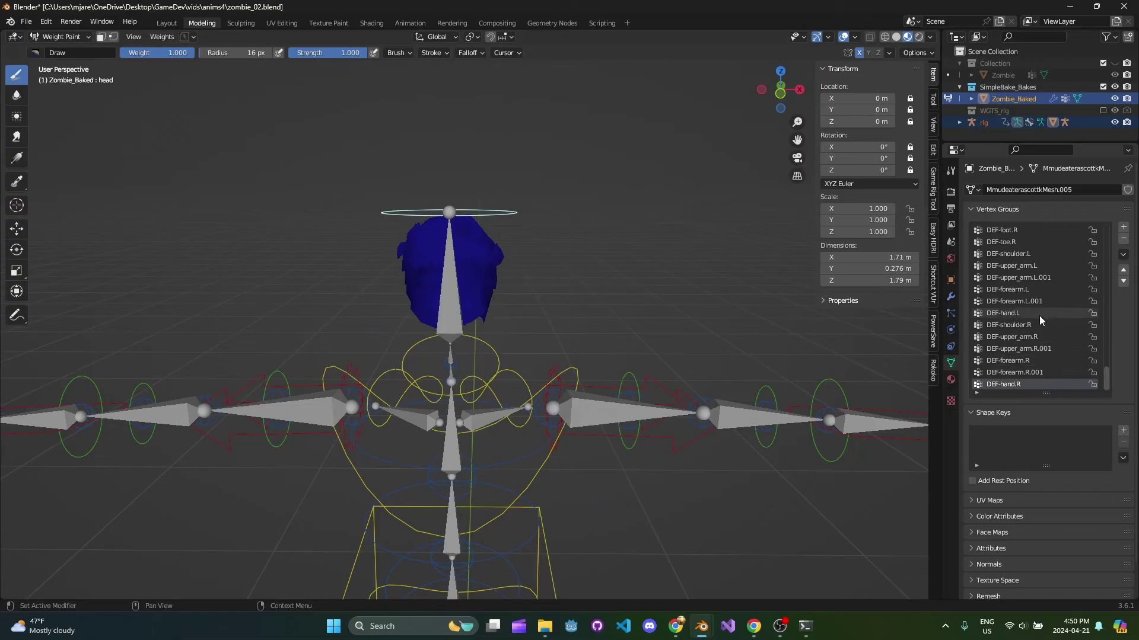
middle_drag(522, 323, 495, 332)
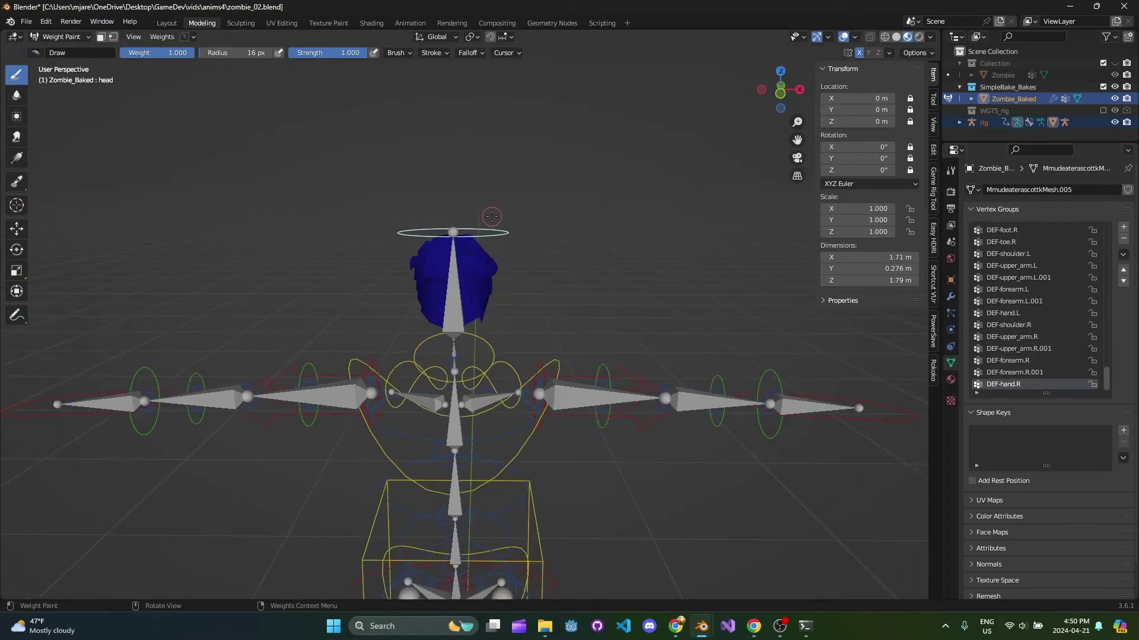
key(alt+h)
scroll(526, 296, down, 2)
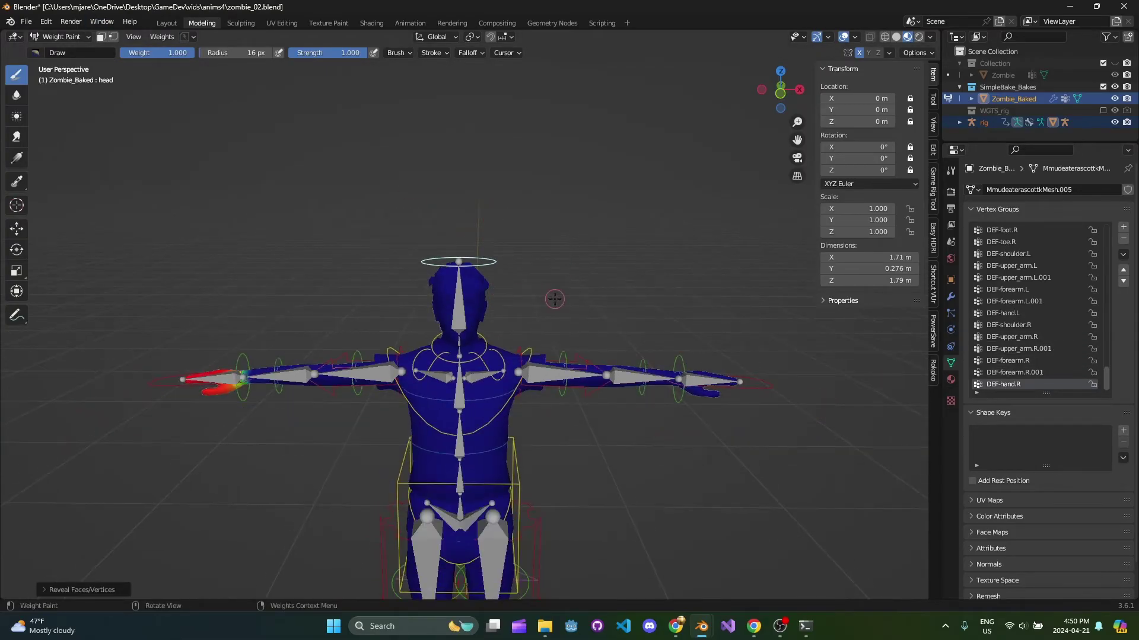
scroll(554, 299, down, 5)
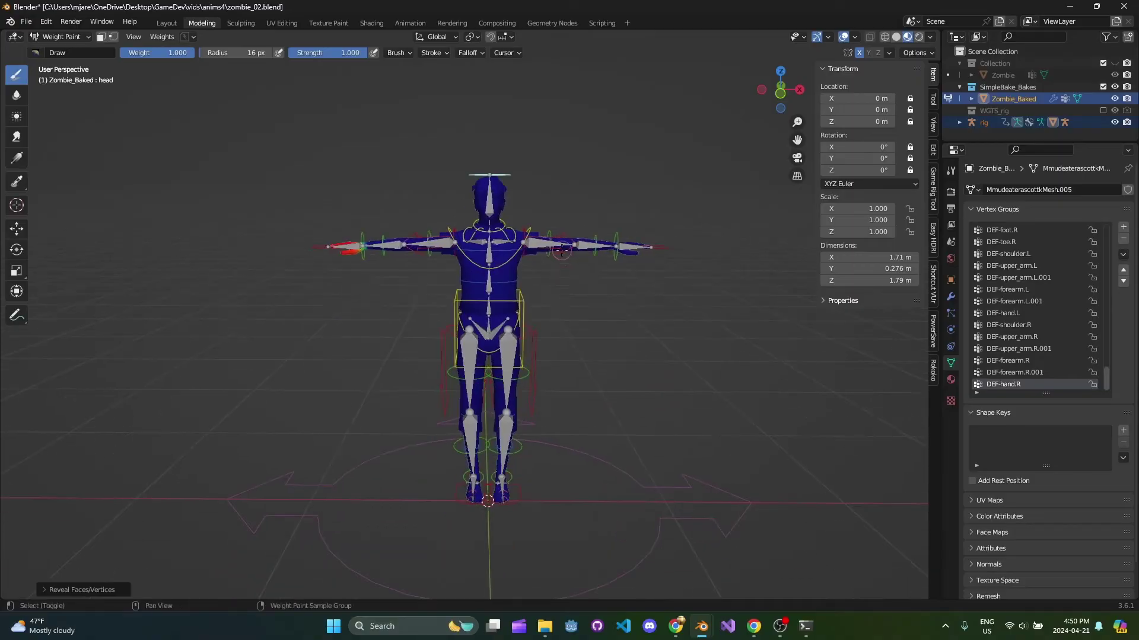
scroll(561, 251, up, 4)
middle_drag(561, 251, 488, 351)
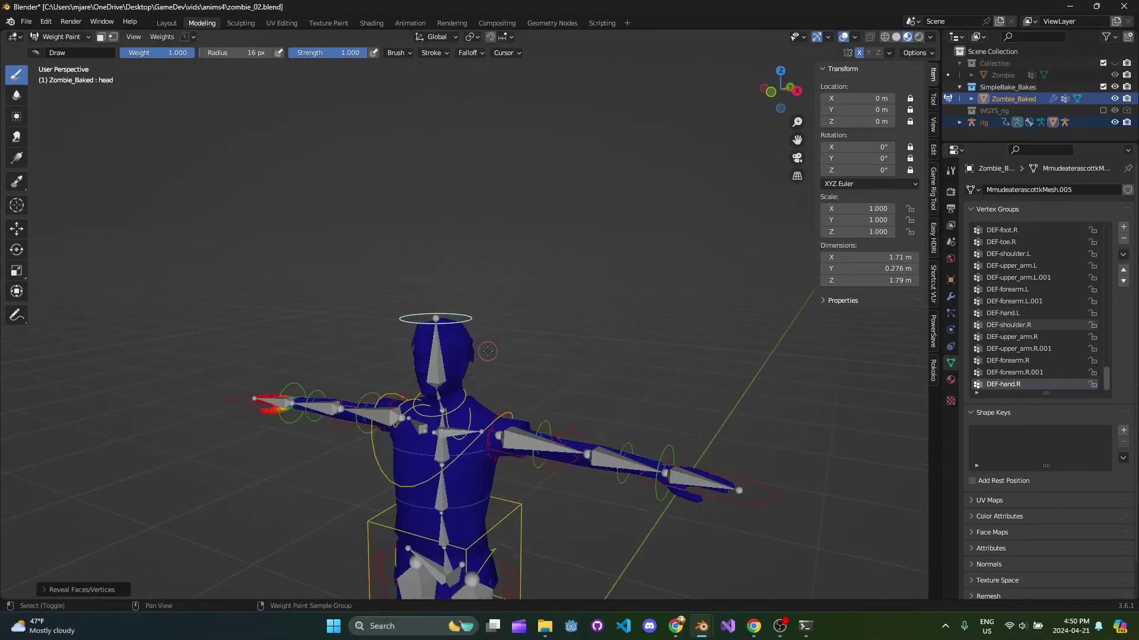
scroll(521, 320, up, 5)
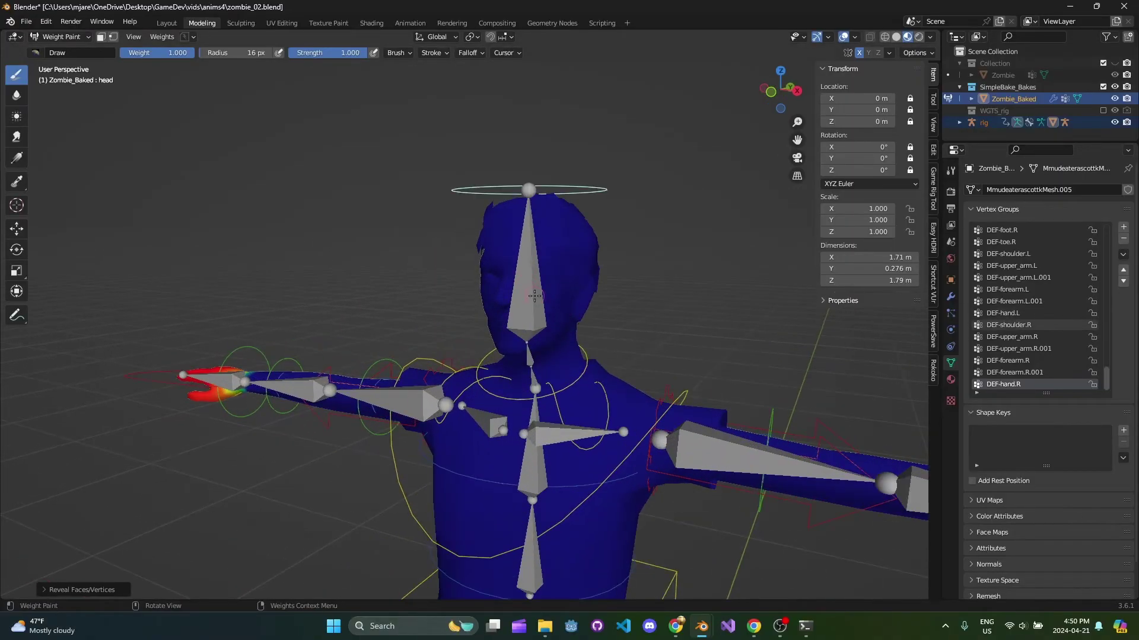
middle_drag(534, 296, 542, 331)
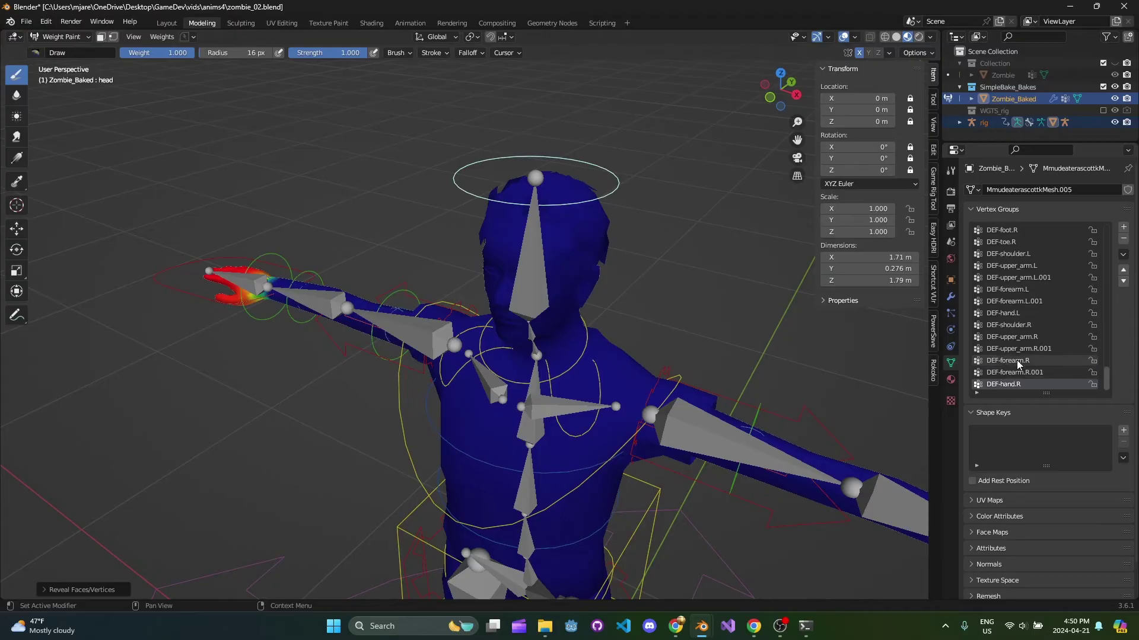
Go through the DEF-spine vertex groups to find the head's weights and make DEF-spine.006 the active group
scroll(1019, 356, up, 10)
click(1008, 325)
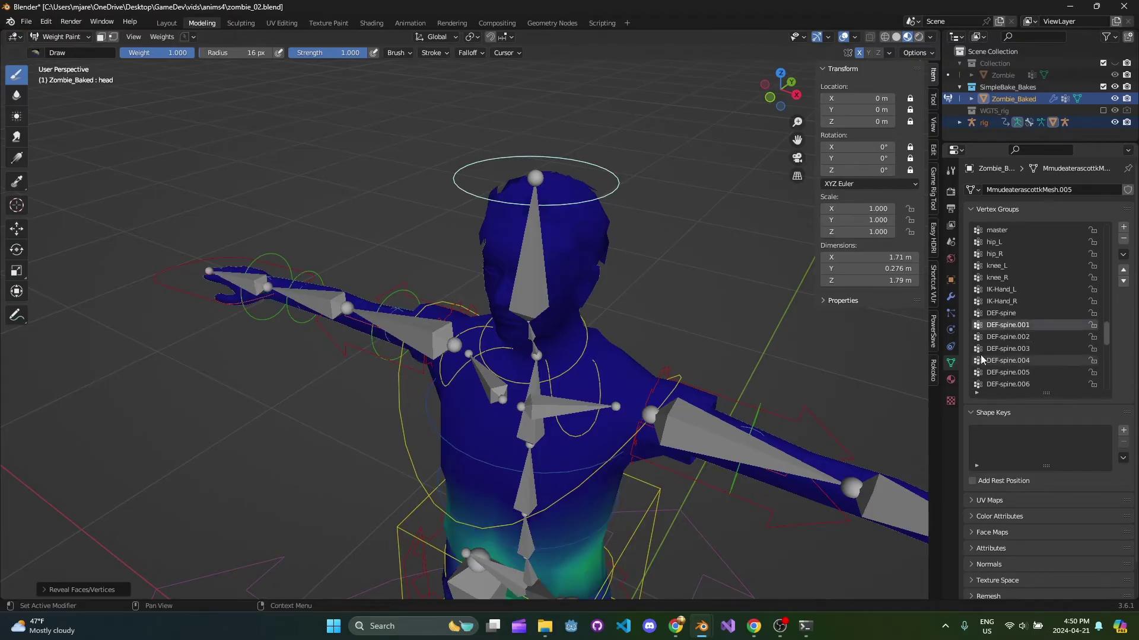
scroll(586, 350, down, 3)
mouse_move(586, 350)
shift+middle_down()
mouse_move(611, 246)
mouse_move(586, 334)
shift+middle_up()
scroll(586, 333, up, 3)
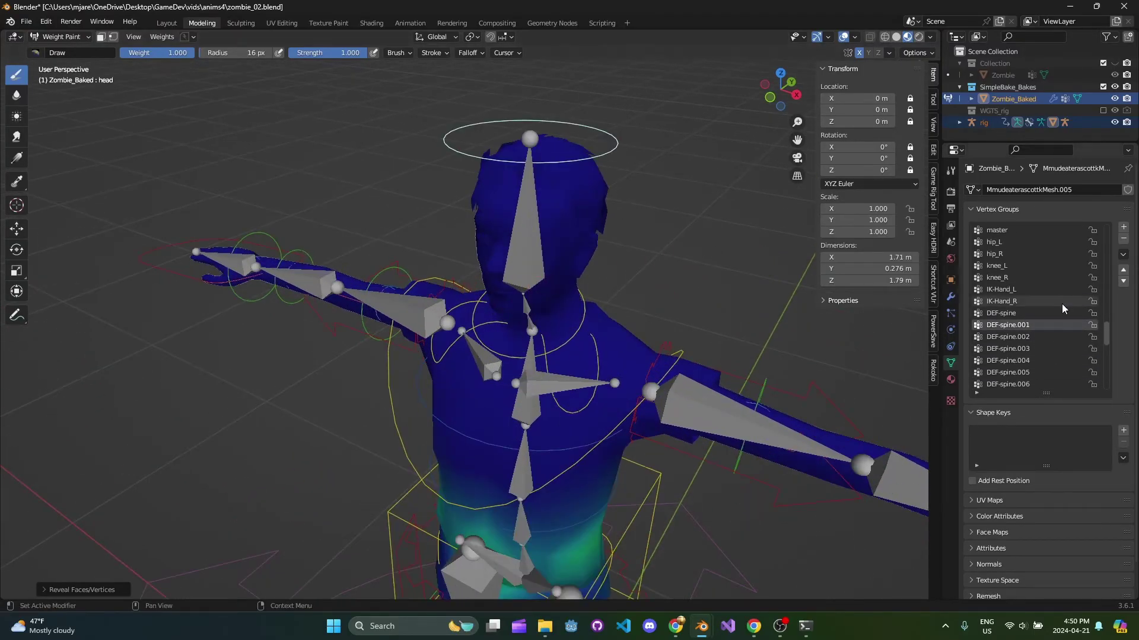
scroll(1061, 312, up, 1)
click(1031, 325)
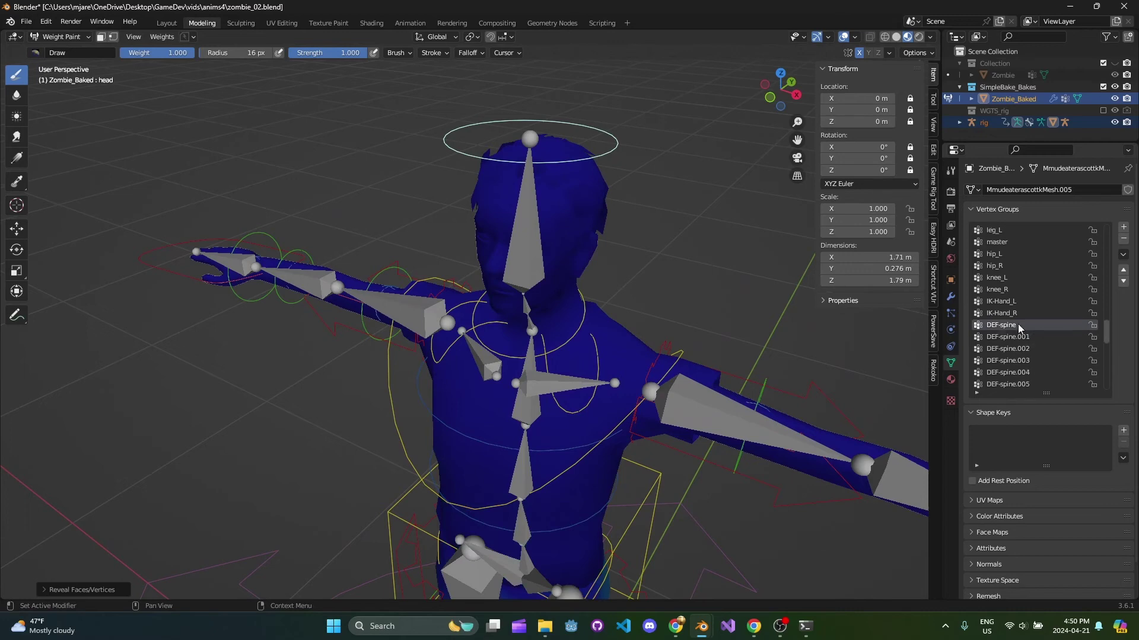
scroll(1037, 308, down, 7)
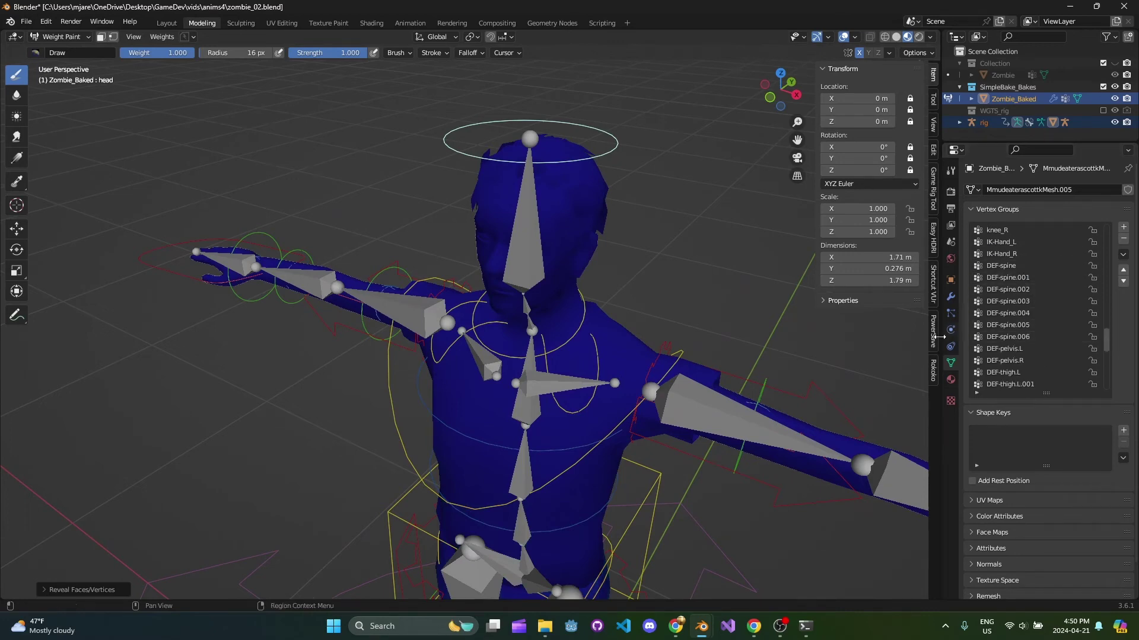
scroll(635, 313, down, 3)
shift+middle_drag(635, 312, 642, 255)
click(1020, 326)
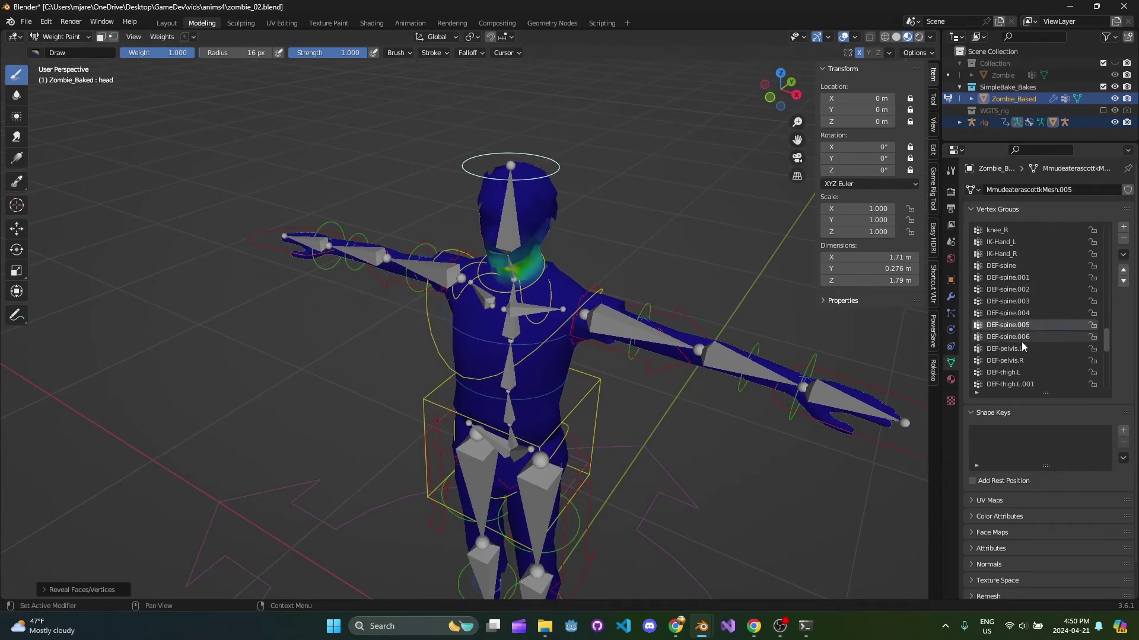
click(1021, 340)
In Edit Mode, hide the selected body geometry so only the hair remains, and return to Weight Paint mode
scroll(530, 246, up, 2)
mouse_move(530, 246)
shift+middle_down()
mouse_move(468, 332)
mouse_move(604, 294)
mouse_move(420, 304)
mouse_move(648, 289)
mouse_move(525, 301)
shift+middle_up()
key(Tab)
key(KP_1)
scroll(517, 303, up, 1)
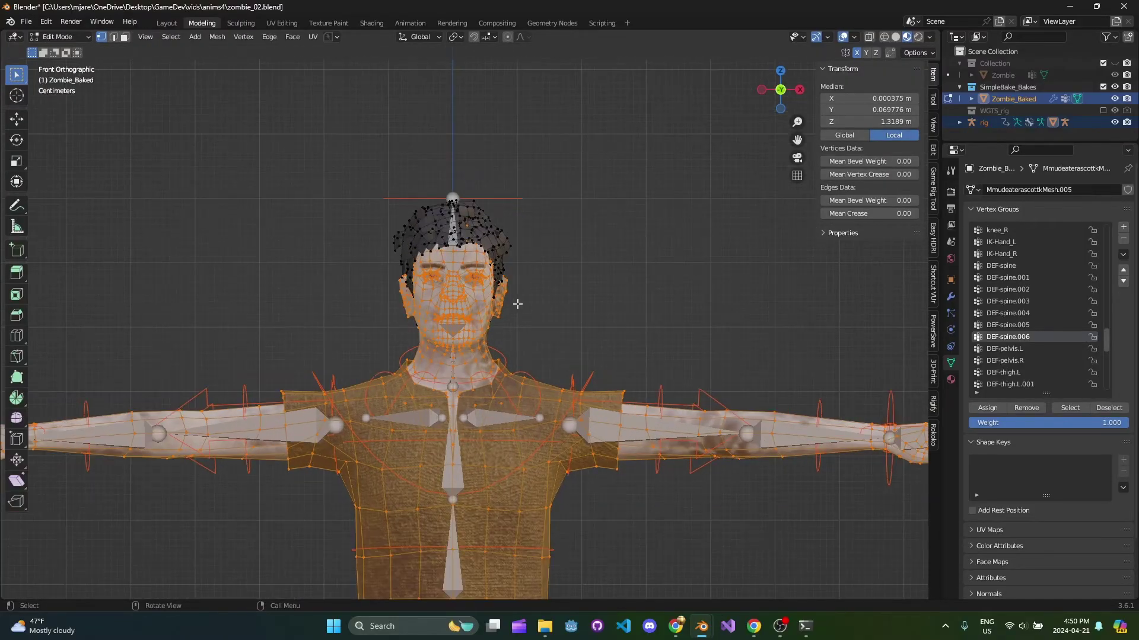
key(h)
key(Tab)
key(Tab)
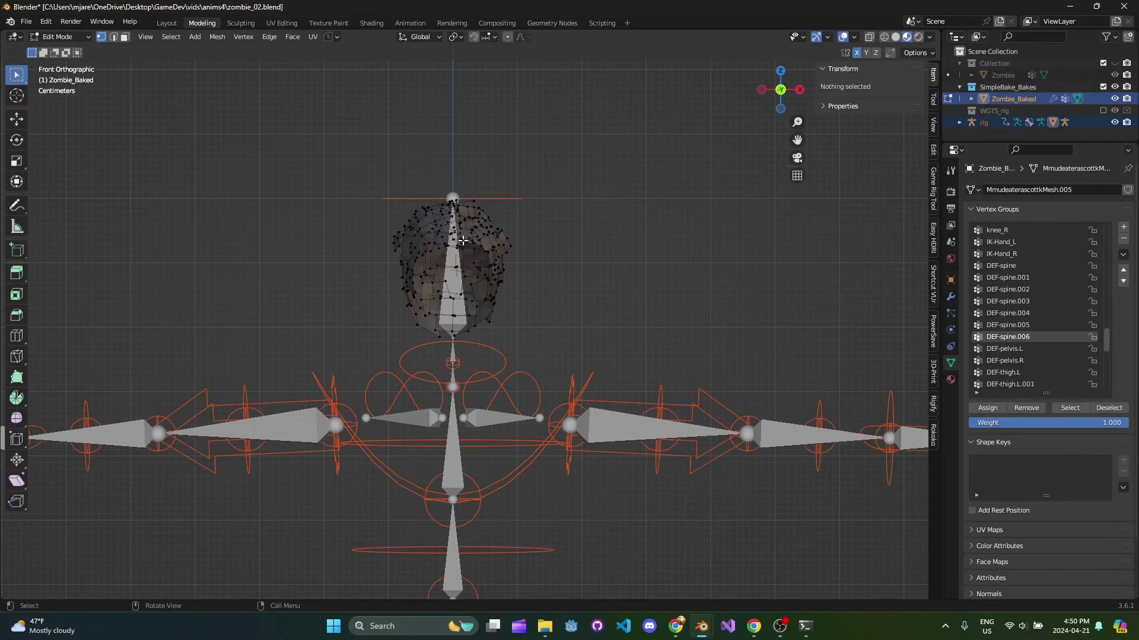
mouse_move(545, 254)
shift+middle_down()
mouse_move(600, 287)
mouse_move(653, 297)
shift+middle_up()
key(Tab)
key(Tab)
key(Tab)
Enlarge the Draw brush radius to 111 px and set its falloff to Constant
scroll(652, 297, up, 4)
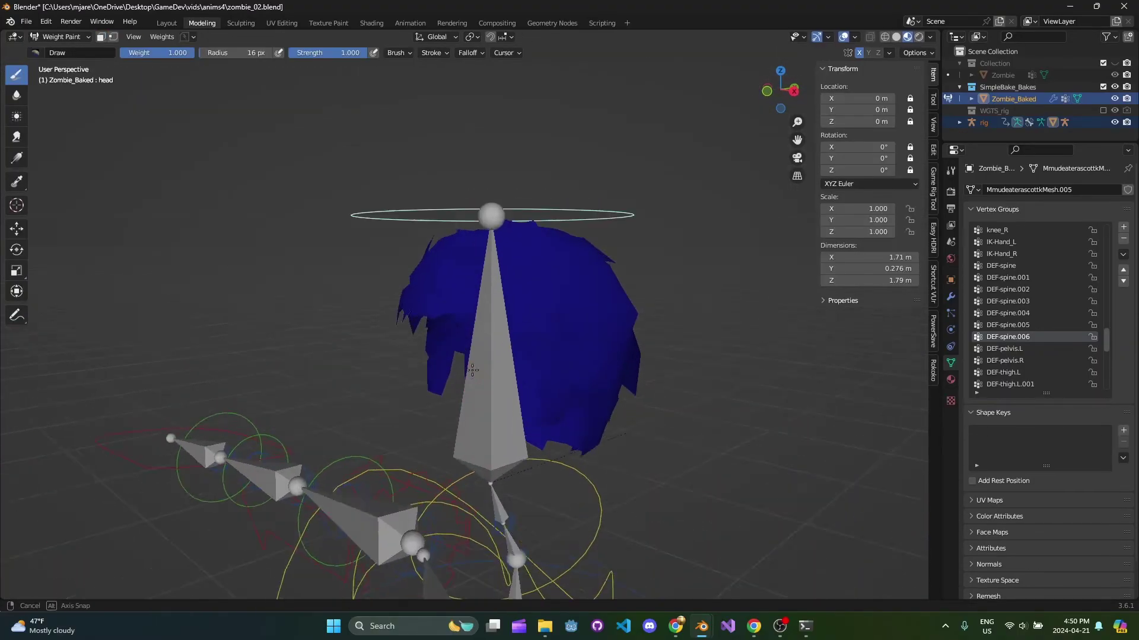
middle_drag(584, 362, 537, 329)
scroll(409, 249, down, 1)
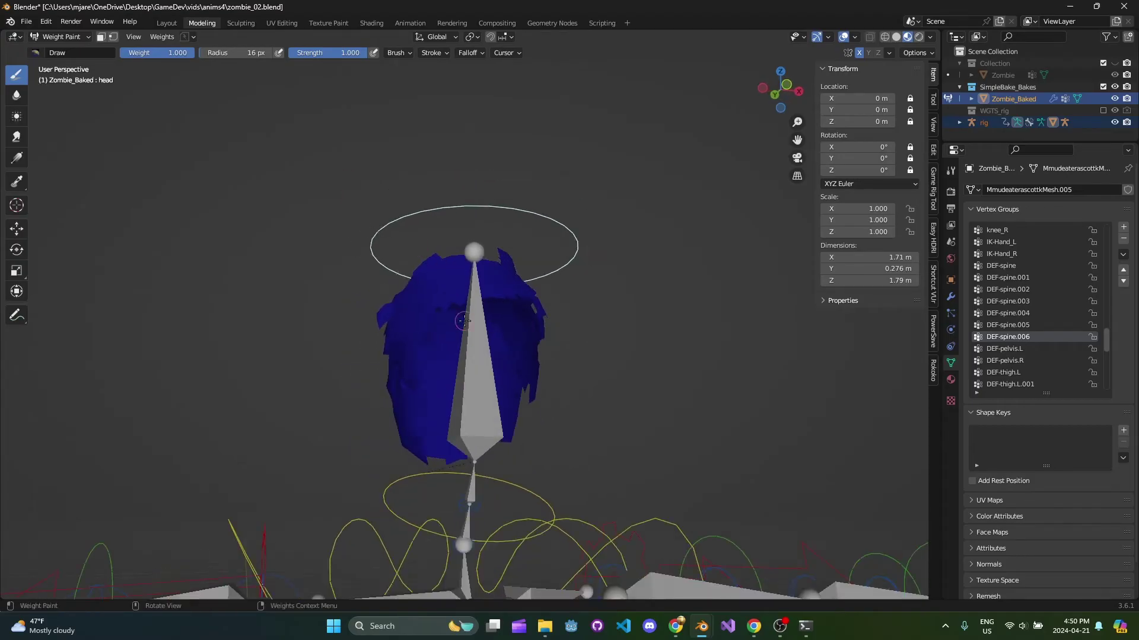
key(f)
click(553, 349)
click(468, 53)
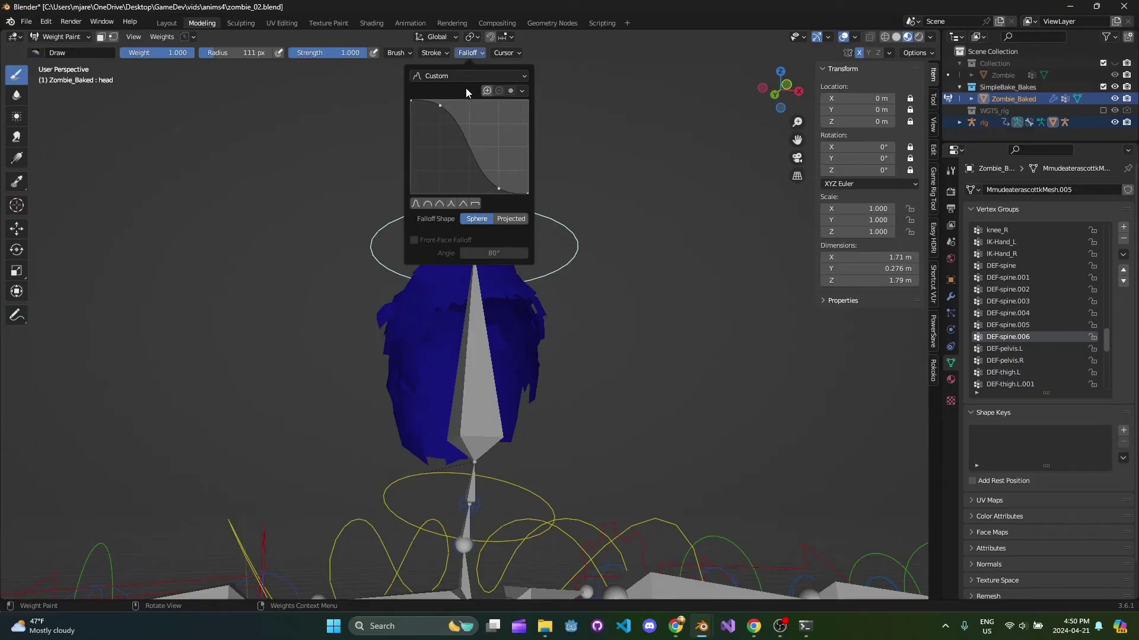
click(470, 76)
click(494, 207)
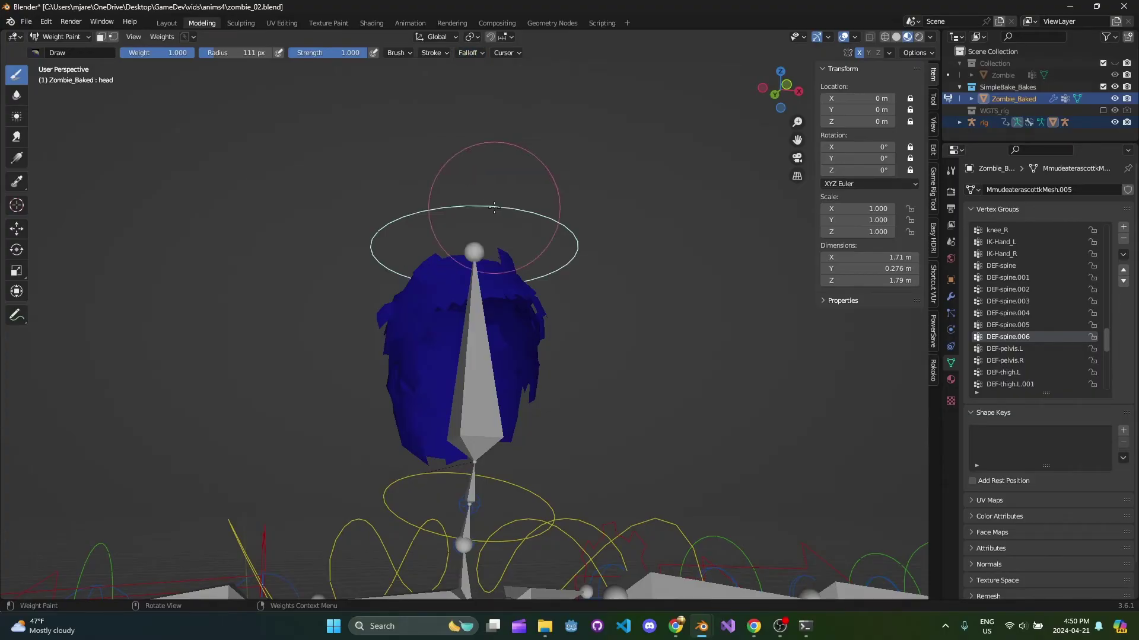
click(466, 51)
click(467, 53)
click(467, 53)
click(459, 74)
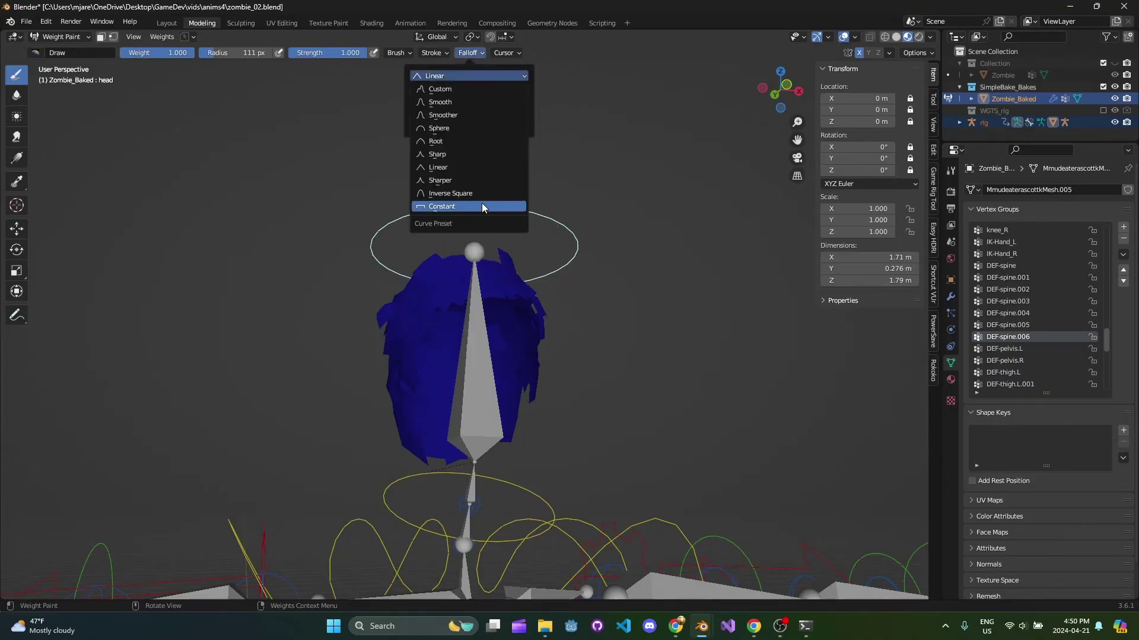
click(481, 208)
Paint the whole hair with weight 1.000 in the DEF-spine.006 group, covering it from all sides
middle_drag(530, 310, 478, 260)
mouse_move(483, 356)
mouse_down()
mouse_move(483, 447)
mouse_move(505, 373)
mouse_up()
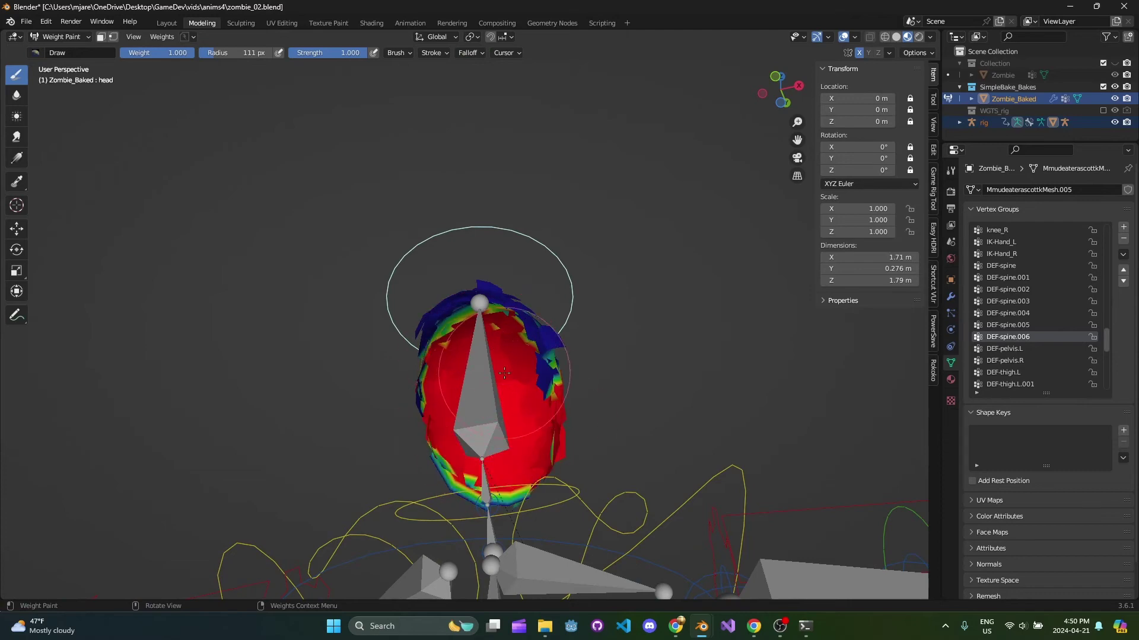
middle_drag(504, 373, 488, 494)
middle_drag(560, 465, 642, 378)
mouse_move(606, 304)
middle_down()
mouse_move(616, 297)
mouse_move(600, 277)
mouse_move(537, 330)
mouse_move(487, 344)
mouse_move(485, 372)
mouse_move(489, 329)
mouse_move(578, 275)
middle_up()
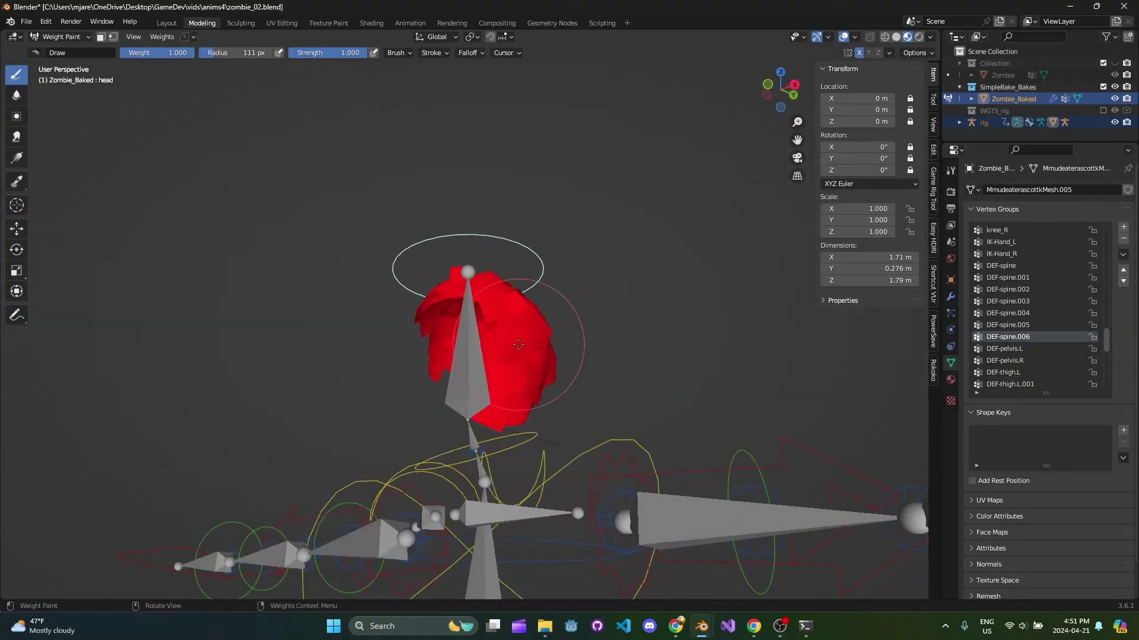
mouse_move(518, 344)
middle_down()
mouse_move(566, 371)
mouse_move(491, 380)
mouse_move(420, 366)
mouse_move(588, 354)
middle_up()
Reveal the body to compare it with the hair in Edit Mode, hide it again and return to Weight Paint mode
key(Tab)
key(Tab)
key(Tab)
key(Tab)
key(Tab)
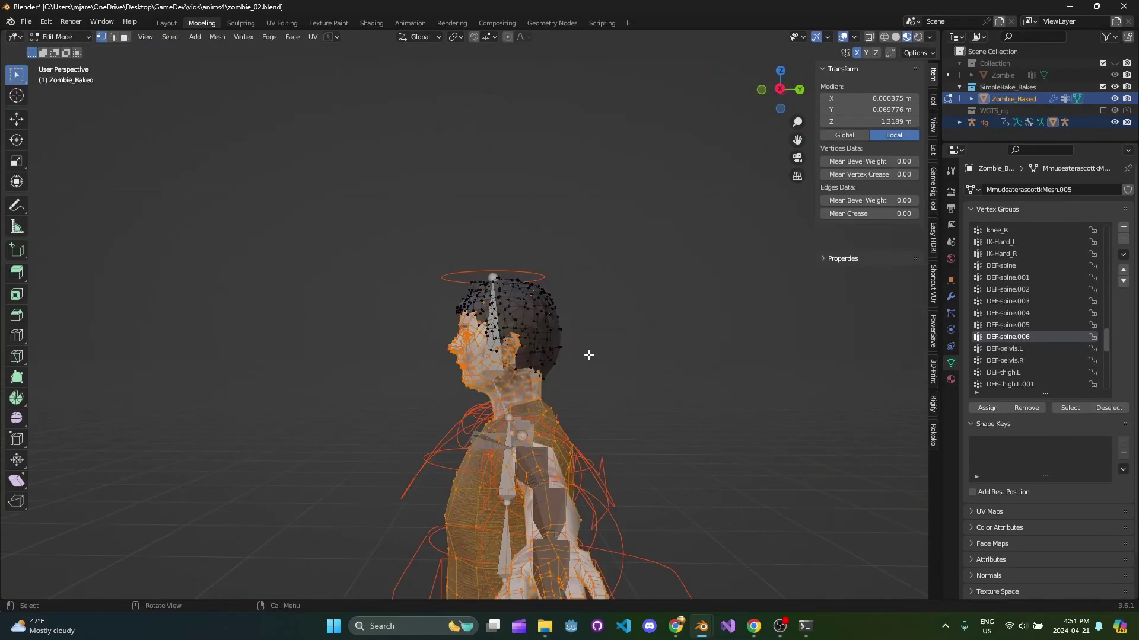
key(h)
key(Tab)
Paint the lower hair around the ears and nape with brush weight 0.500 and strength 1.000, and reveal the body
scroll(566, 363, up, 3)
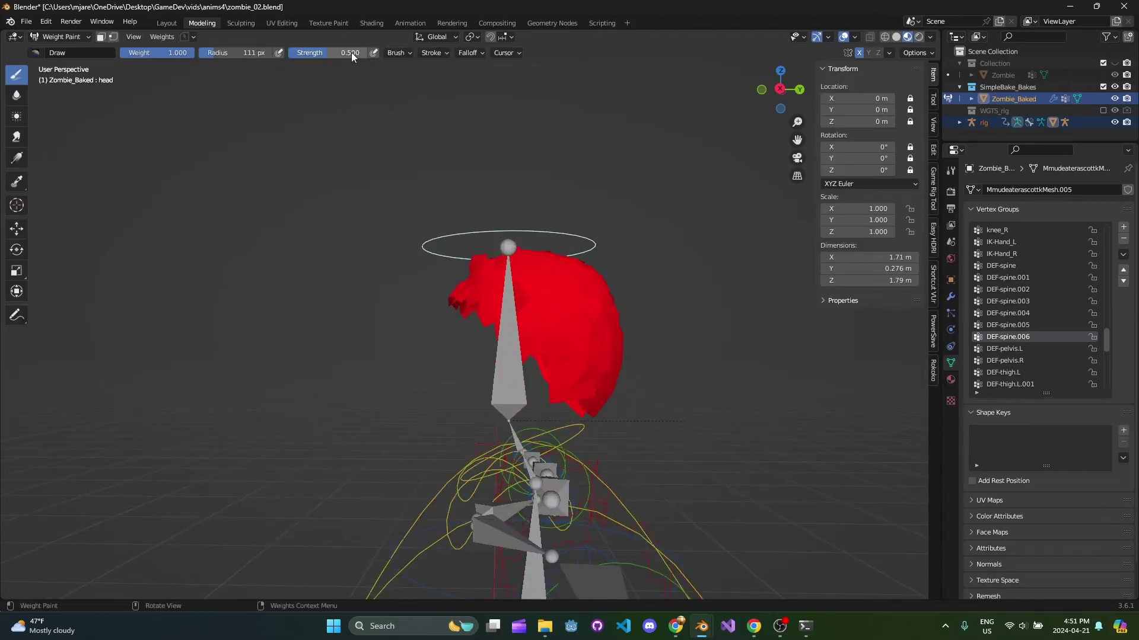
scroll(500, 288, up, 3)
shift+middle_drag(561, 378, 494, 286)
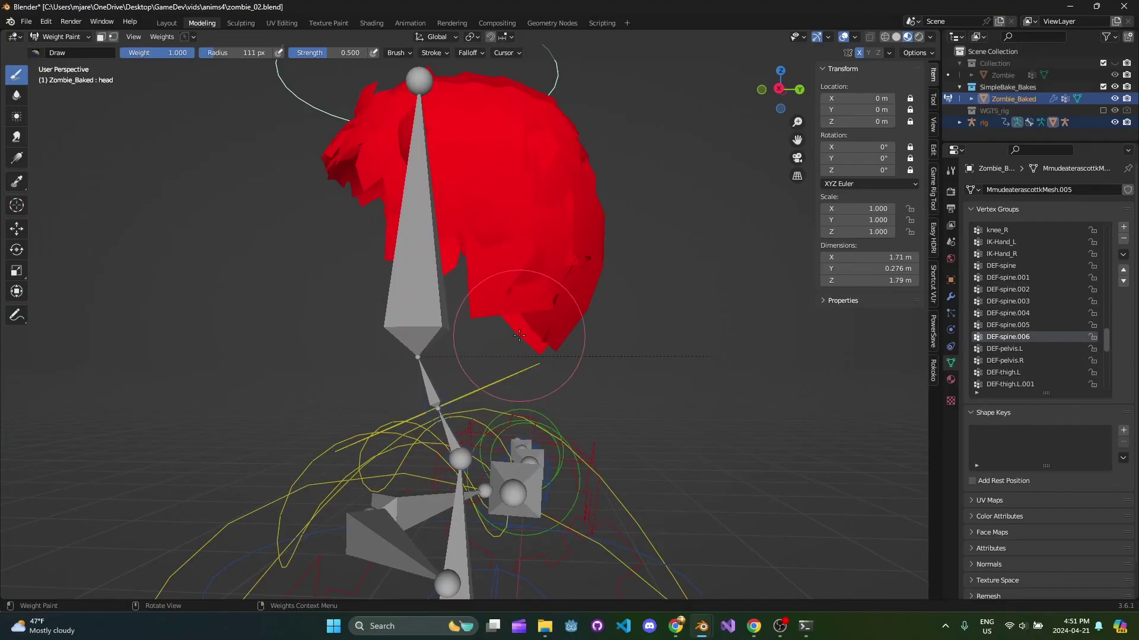
middle_drag(425, 201, 467, 285)
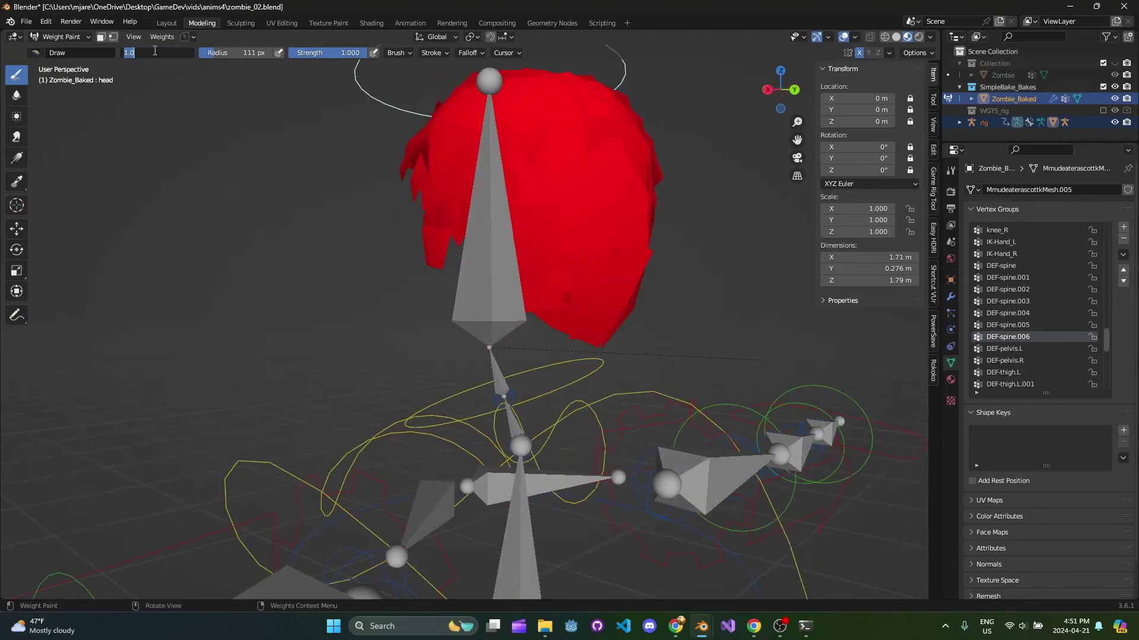
mouse_move(490, 327)
middle_down()
mouse_move(729, 303)
mouse_move(261, 322)
middle_up()
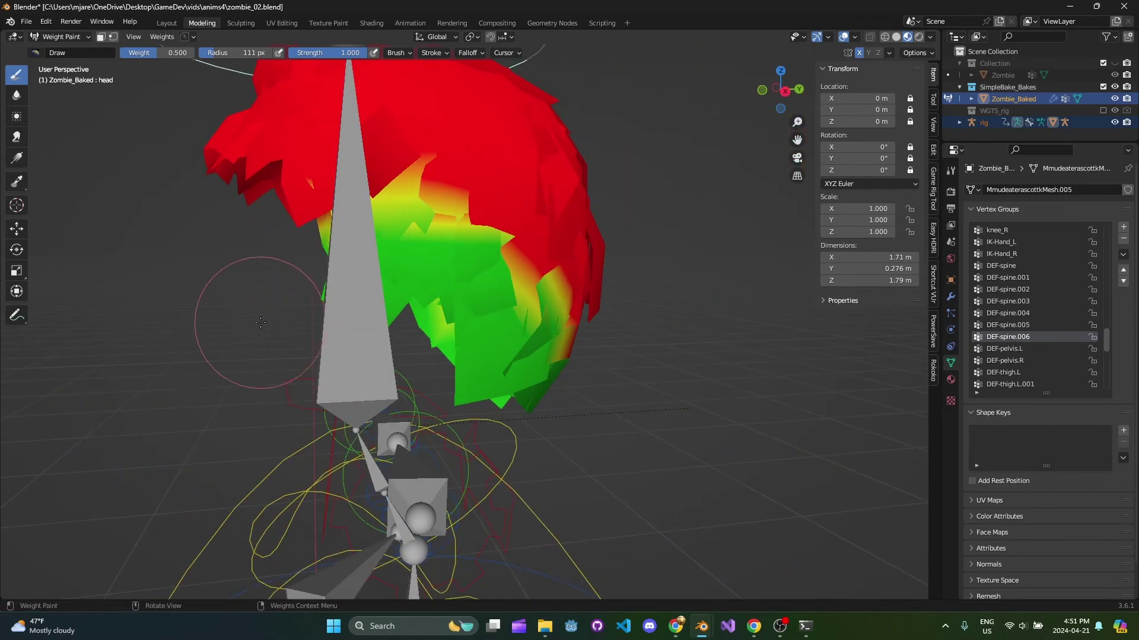
mouse_move(365, 308)
middle_down()
mouse_move(640, 338)
mouse_move(482, 283)
mouse_move(610, 293)
mouse_move(522, 291)
mouse_move(570, 294)
mouse_move(541, 299)
mouse_move(502, 271)
middle_up()
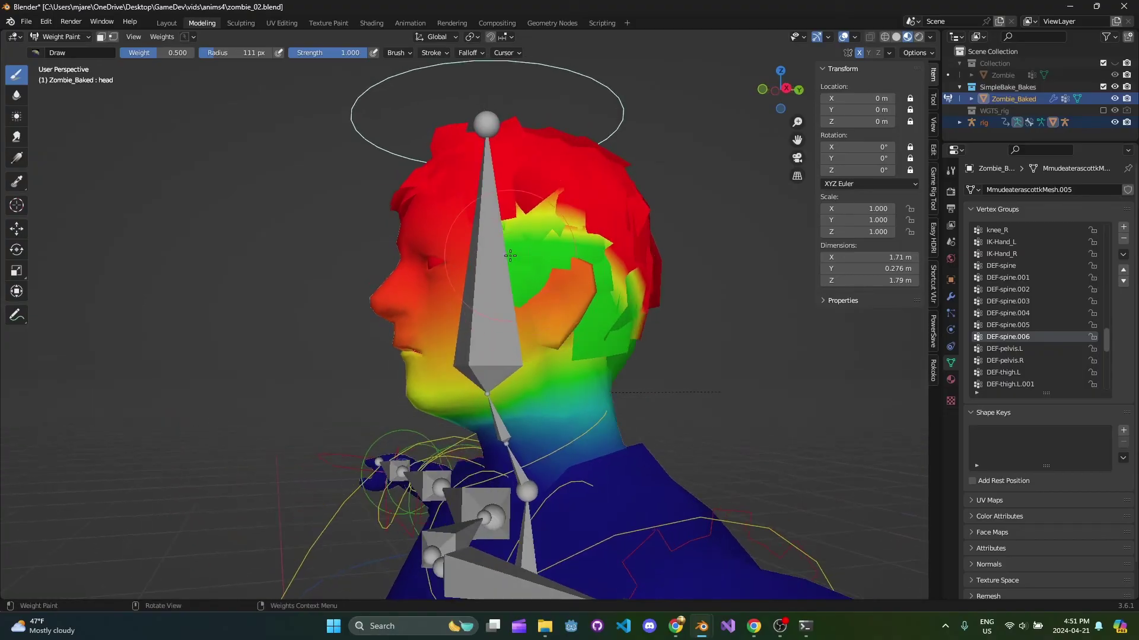
Switch the mesh to Object Mode, select only the rig, and put it in Pose Mode
scroll(523, 301, down, 4)
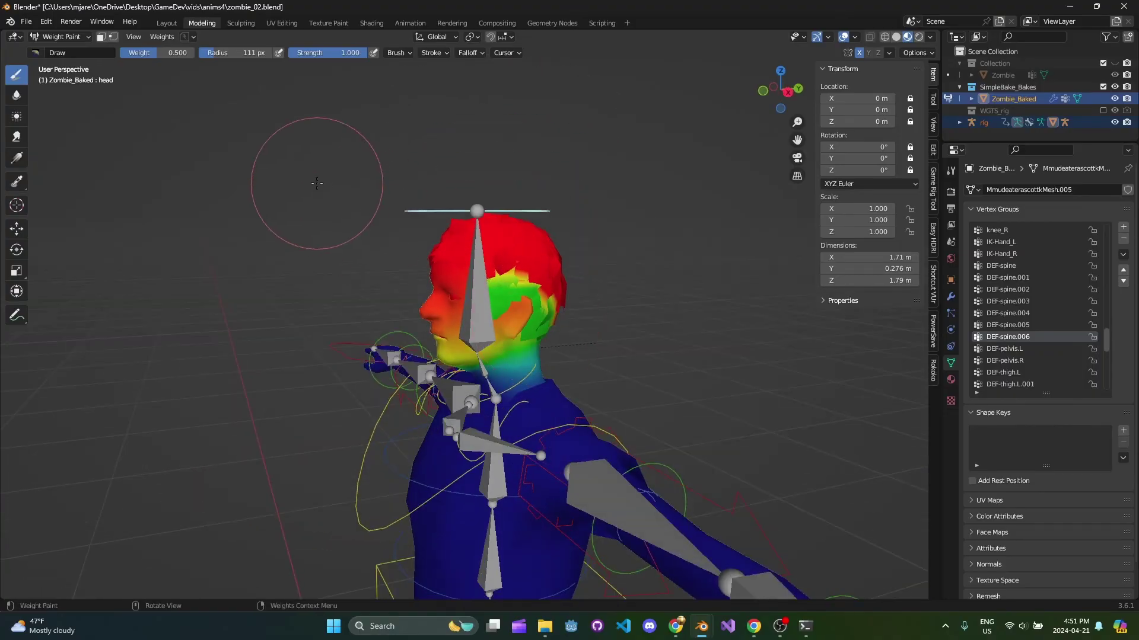
click(61, 37)
click(64, 51)
click(74, 37)
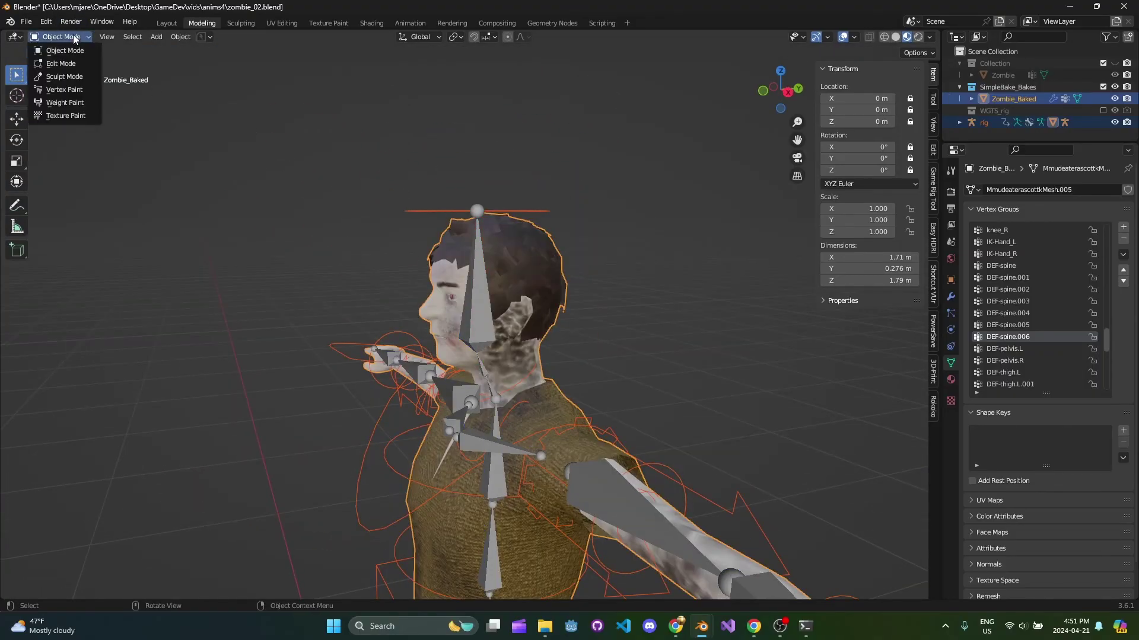
click(373, 233)
click(526, 212)
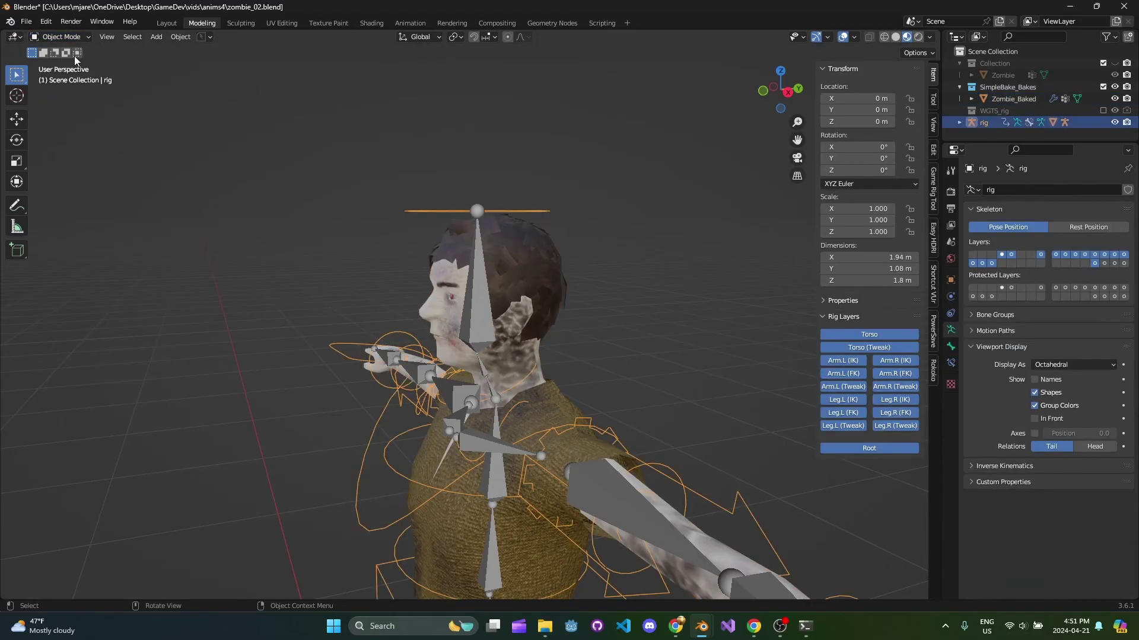
click(61, 37)
click(65, 76)
Test-rotate the neck control in the right side view to check the hair, and cancel the rotation
middle_drag(507, 211, 603, 244)
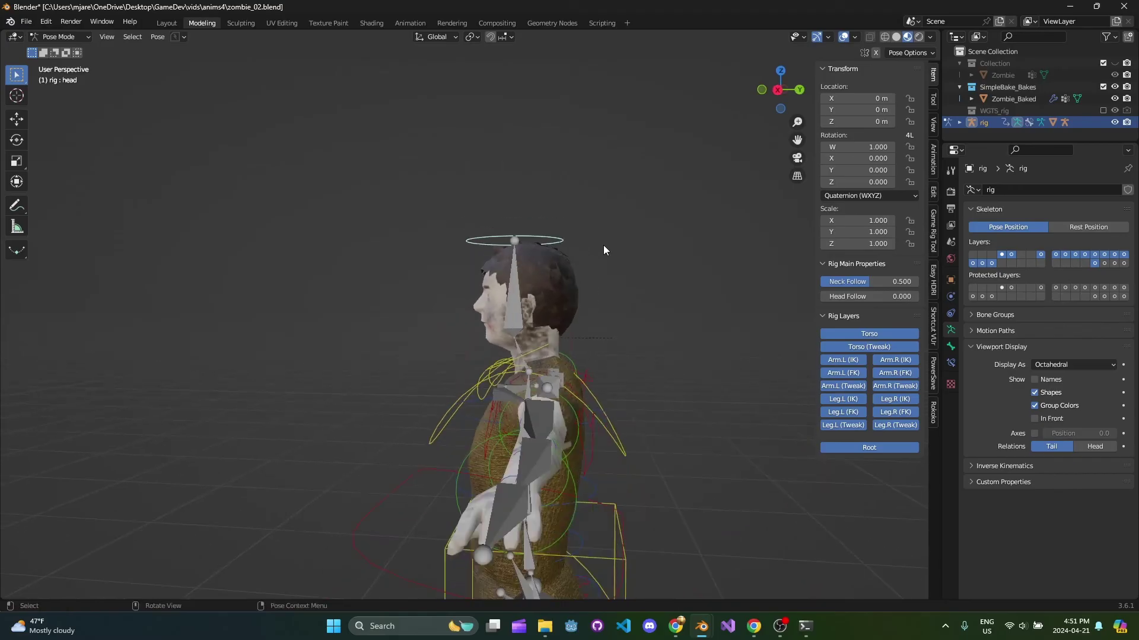
click(545, 347)
key(KP_1)
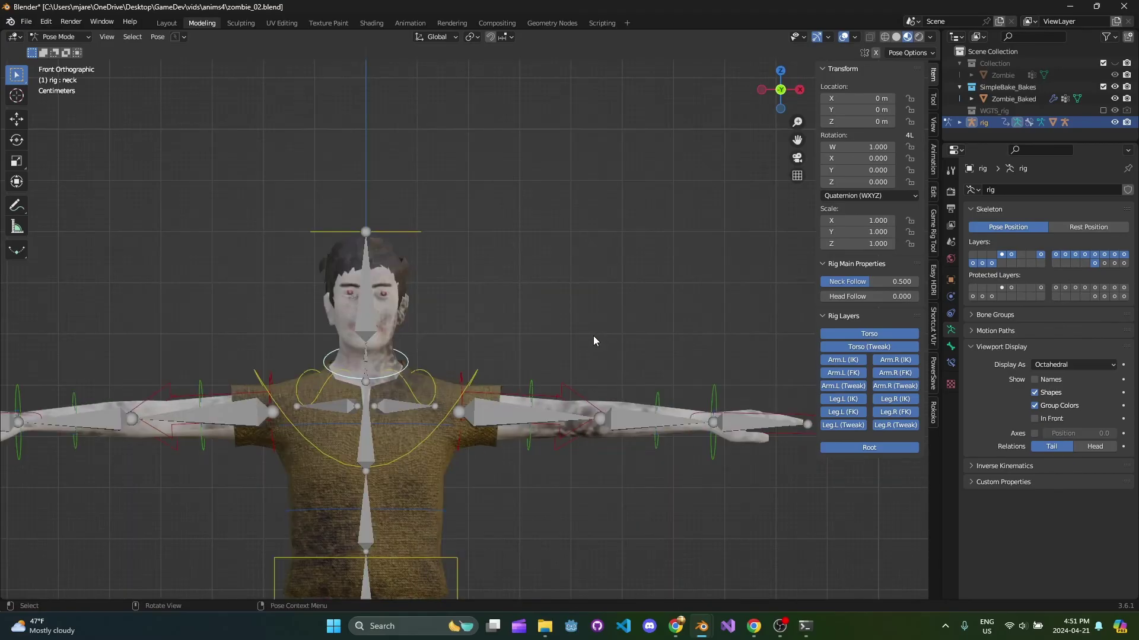
key(KP_3)
key(r)
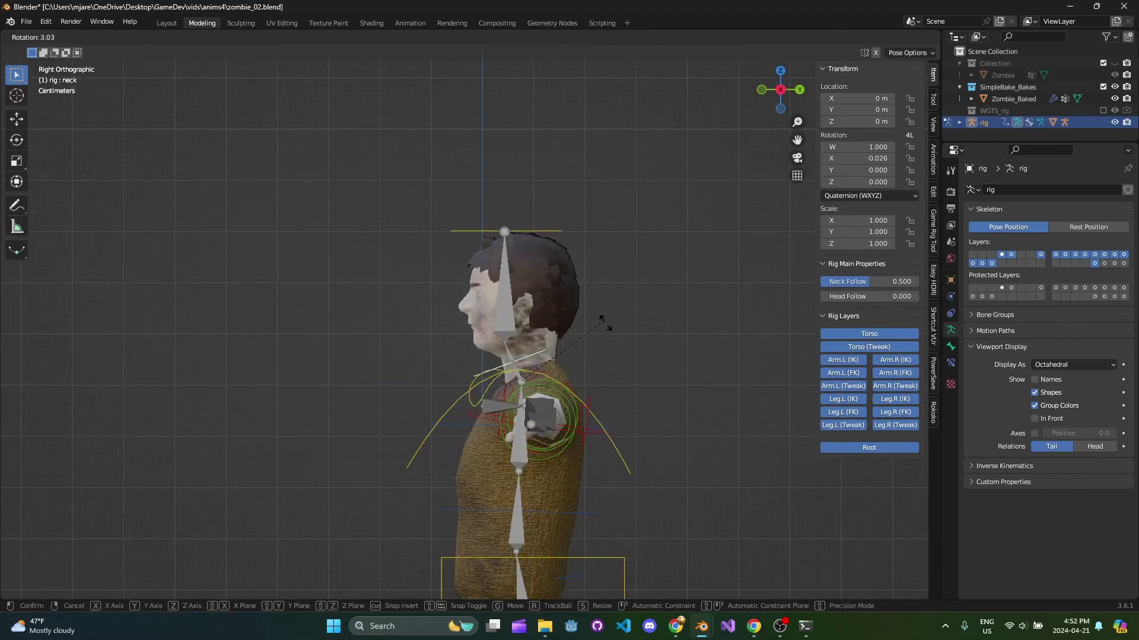
right_click(550, 249)
Test how the hair follows by rotating the head control from the side and back views, cancelling each trial
click(547, 239)
key(r)
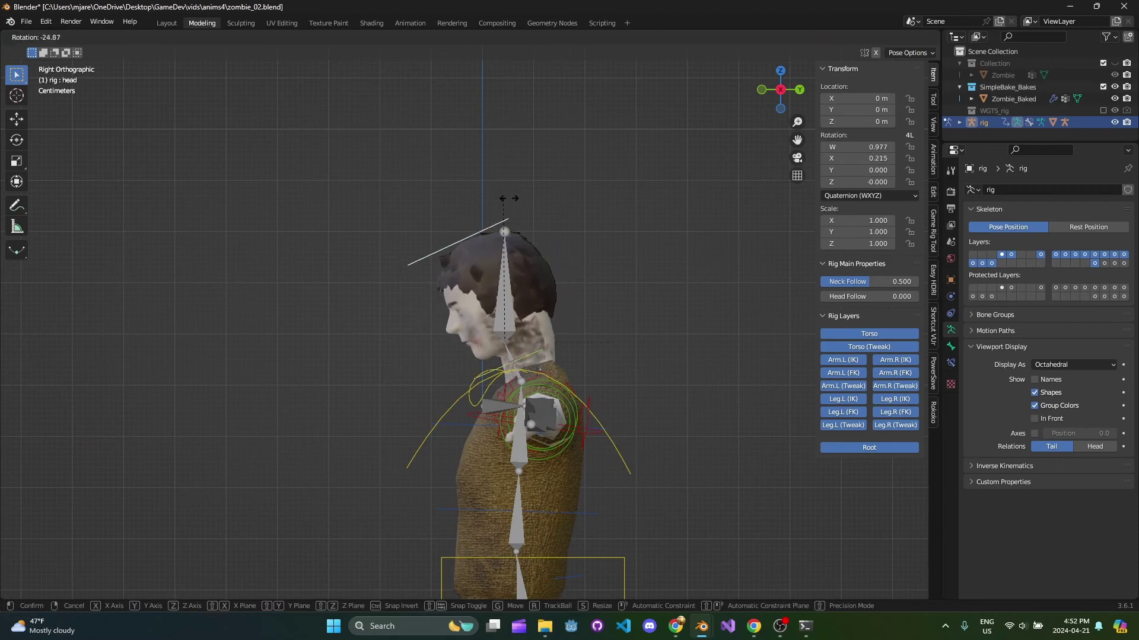
right_click(549, 204)
middle_drag(549, 205, 607, 270)
key(r)
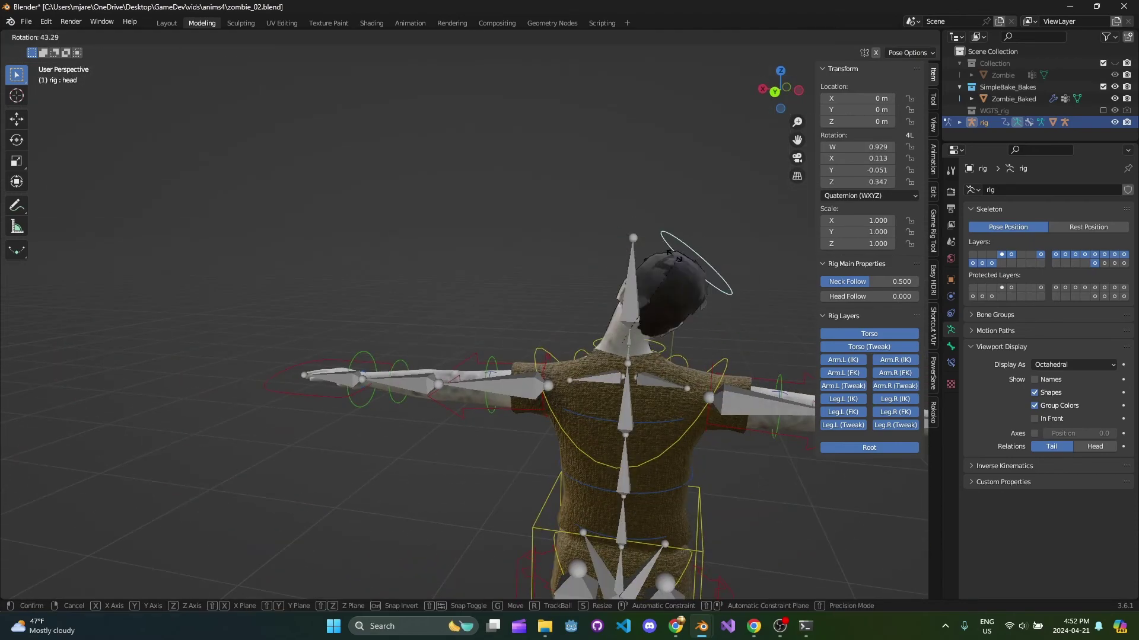
right_click(671, 251)
middle_drag(670, 251, 362, 273)
key(r)
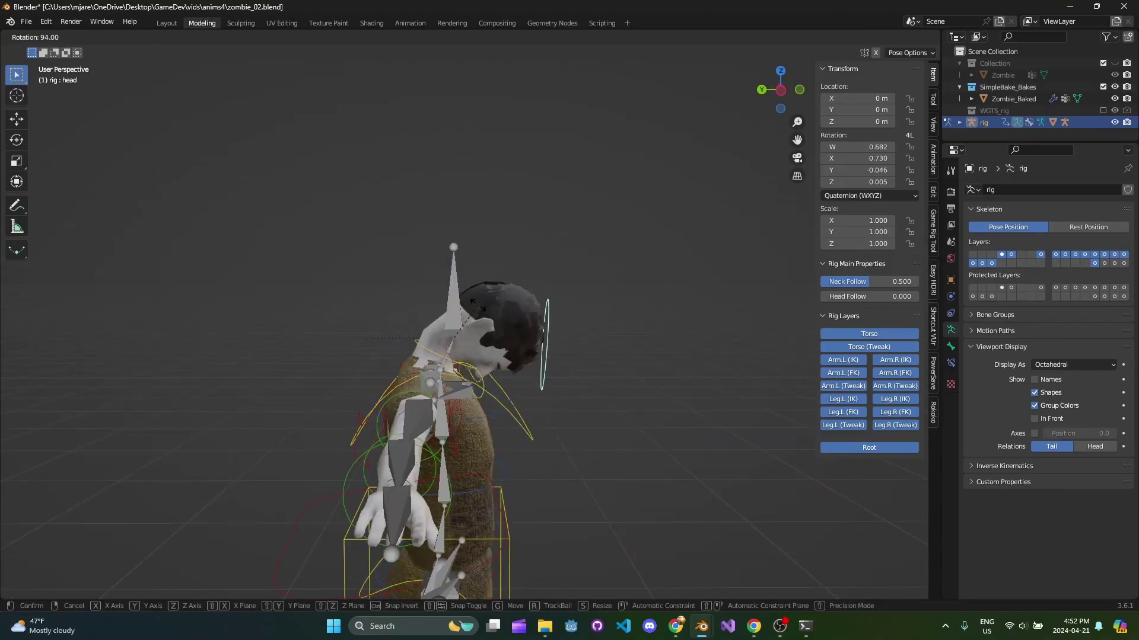